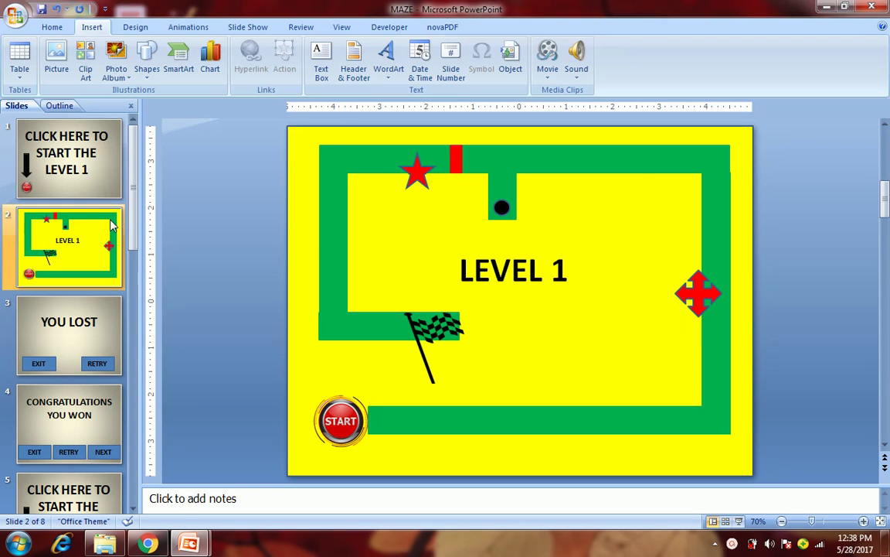
Show the Level 1 maze slide via the slide 2 thumbnail in the Slides pane.
left_click(85, 169)
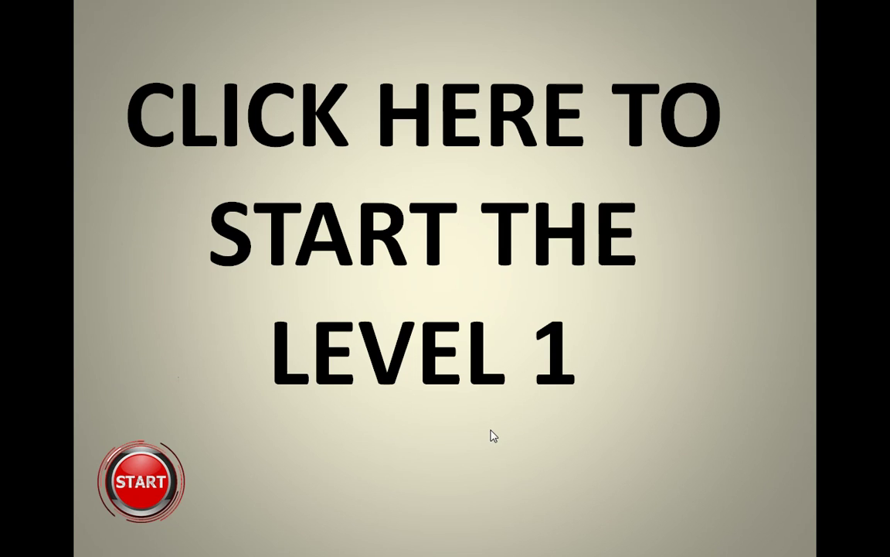
Start the maze game from the START slide and play through to the Congratulations slide.
left_click(147, 481)
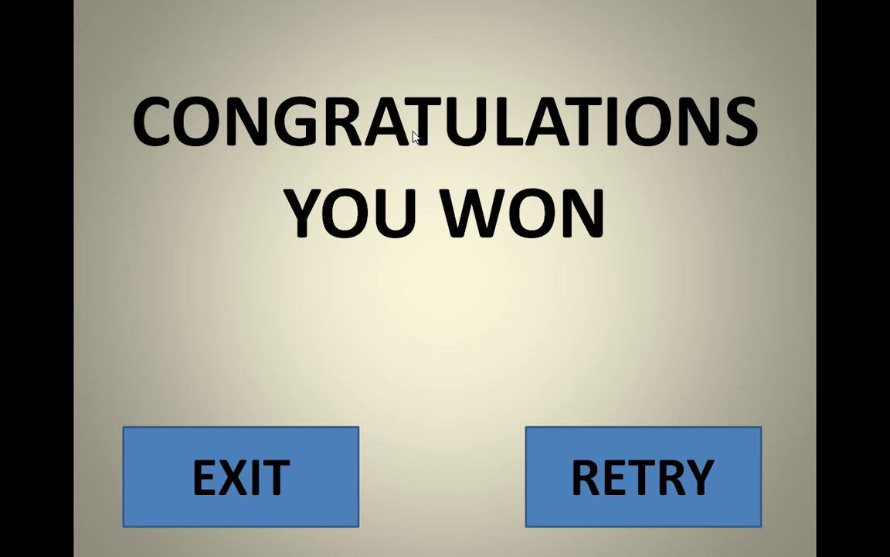
Finish level 2 and exit the slide show back to Normal view on the win slide.
left_click(271, 462)
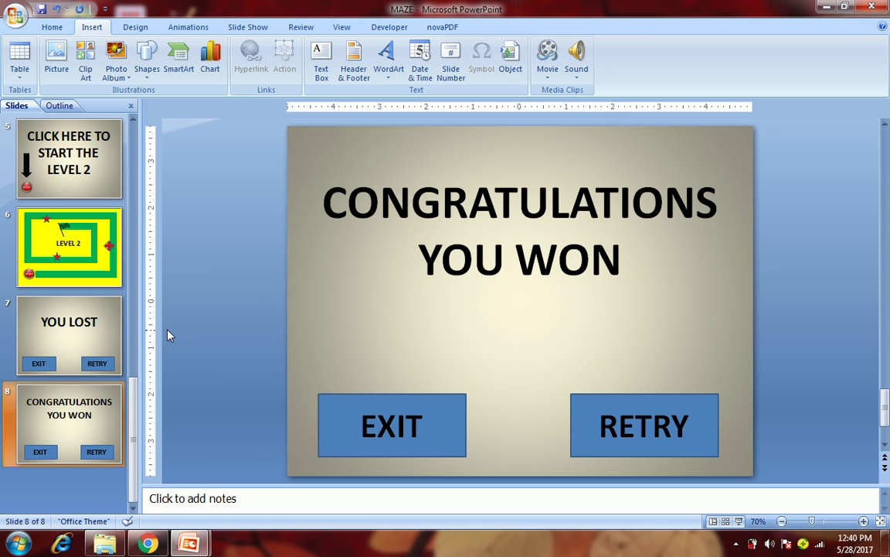
mouse_move(188, 543)
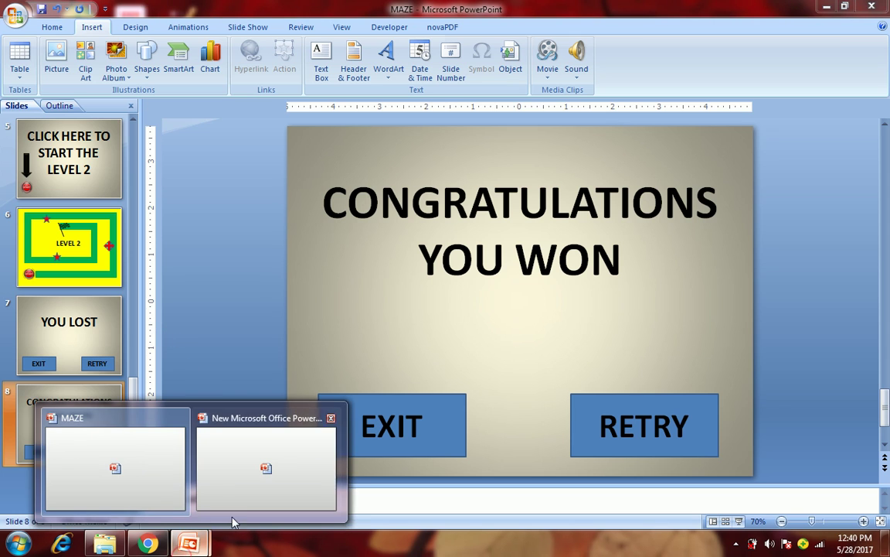
Switch to the New Microsoft Office PowerPoint Presentation window.
left_click(249, 503)
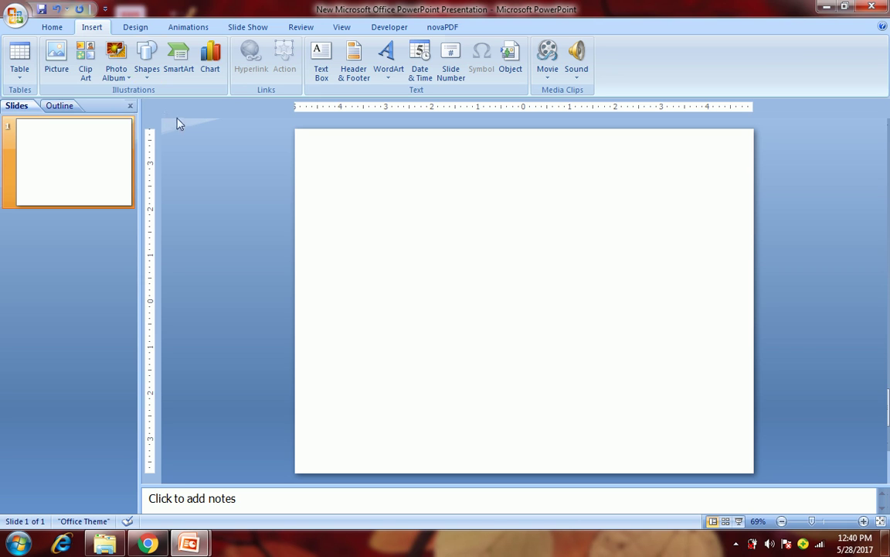
left_click(317, 74)
Add a text box reading 'CLICK HERE TO START THE LEVEL' in bold, 88 pt, centred.
left_click_drag(368, 187, 632, 378)
type("CLICK HERE TO START THE LEVEL")
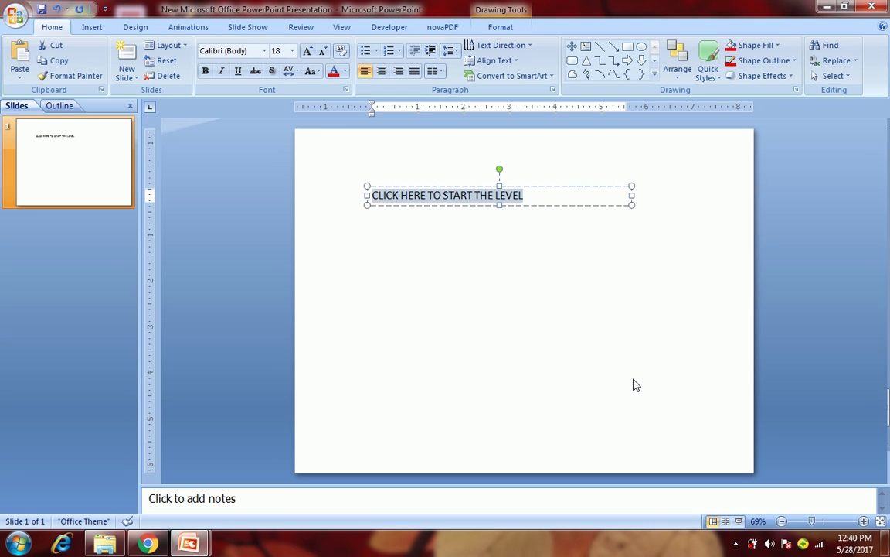
left_click(206, 71)
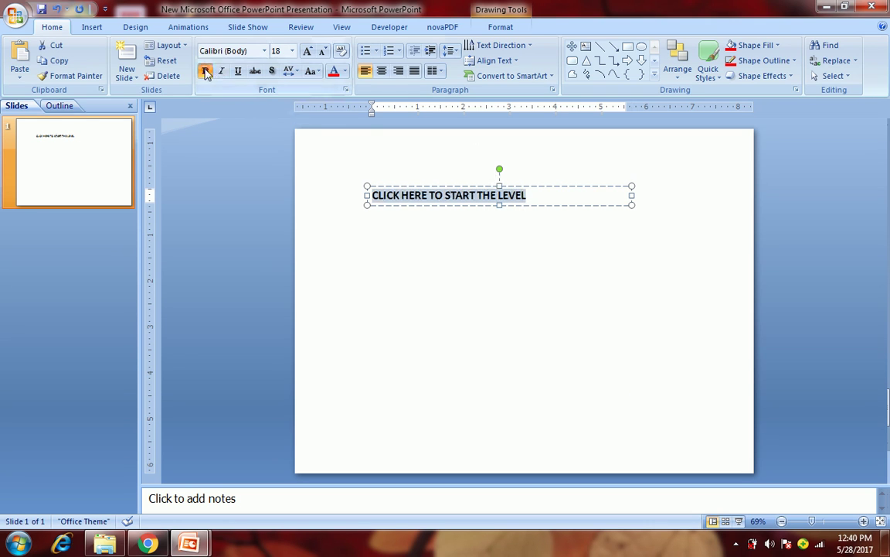
left_click(293, 50)
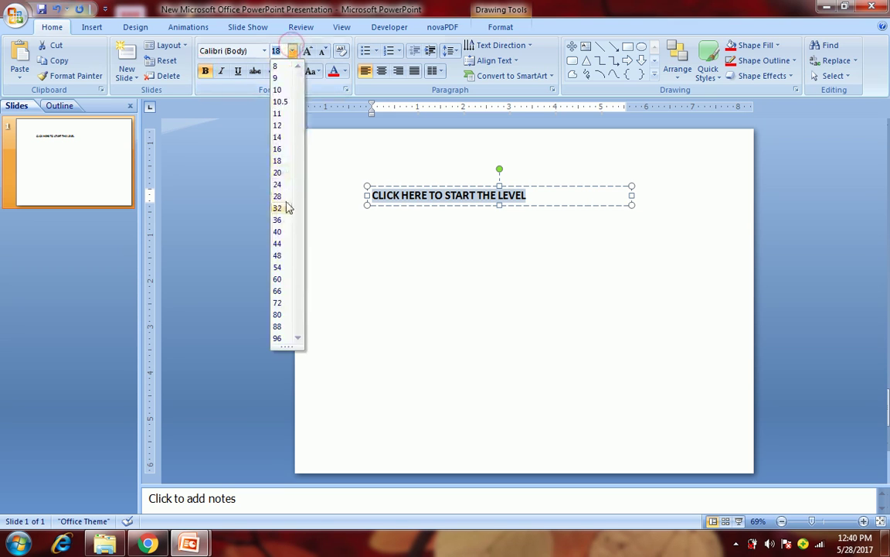
left_click(282, 326)
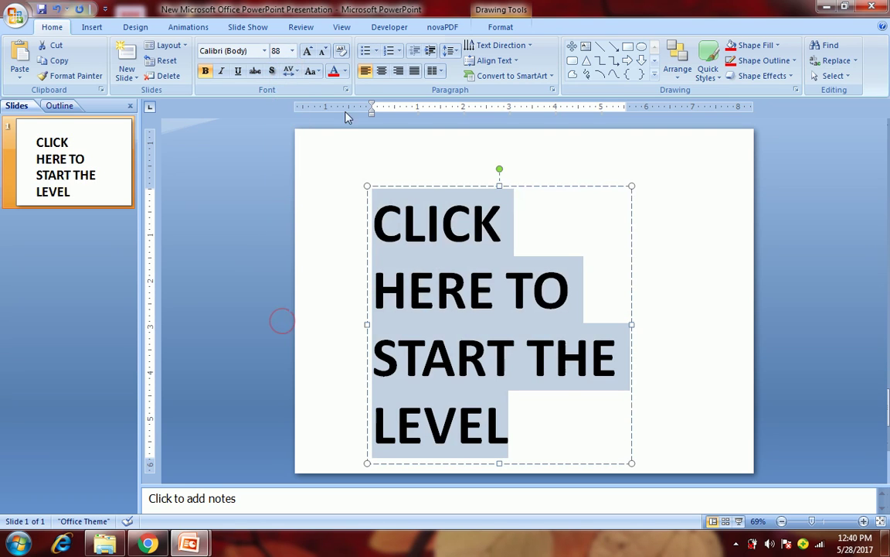
left_click(382, 71)
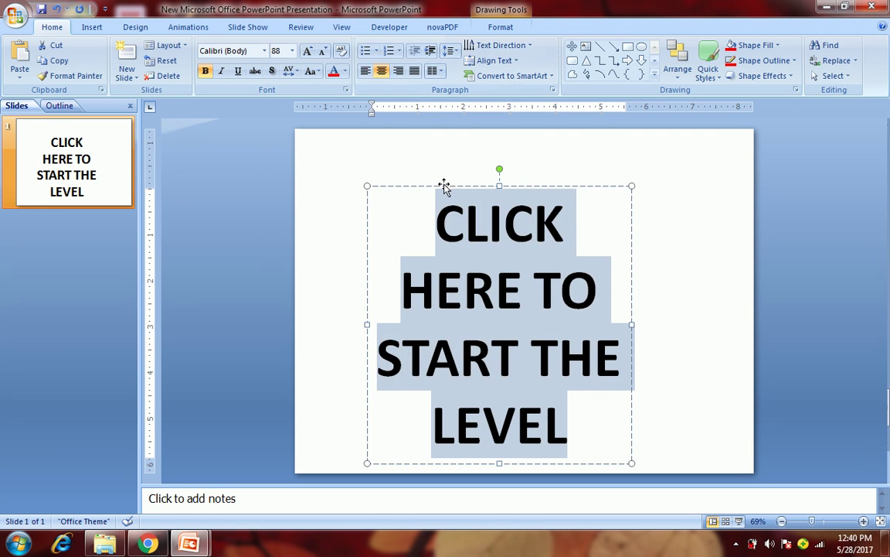
Move the text box to the top of the slide and widen it on both sides.
left_click_drag(442, 187, 446, 132)
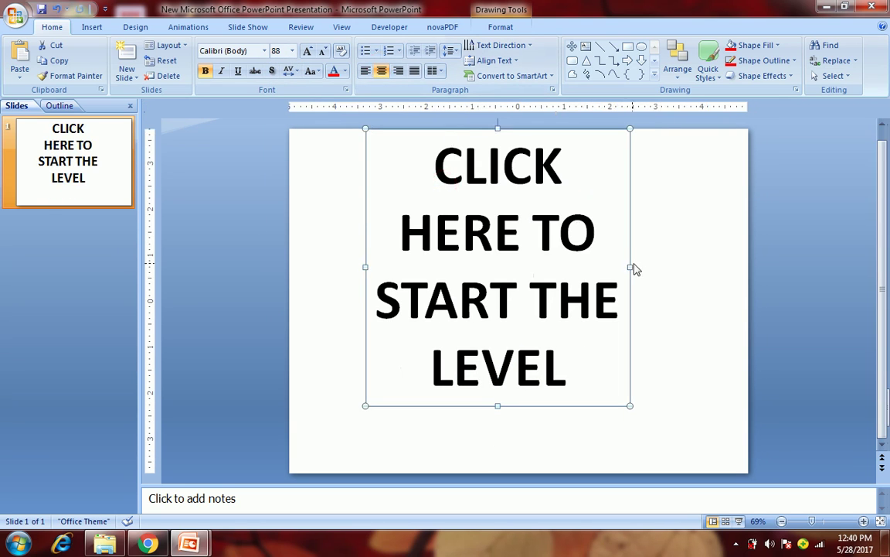
left_click_drag(630, 267, 688, 268)
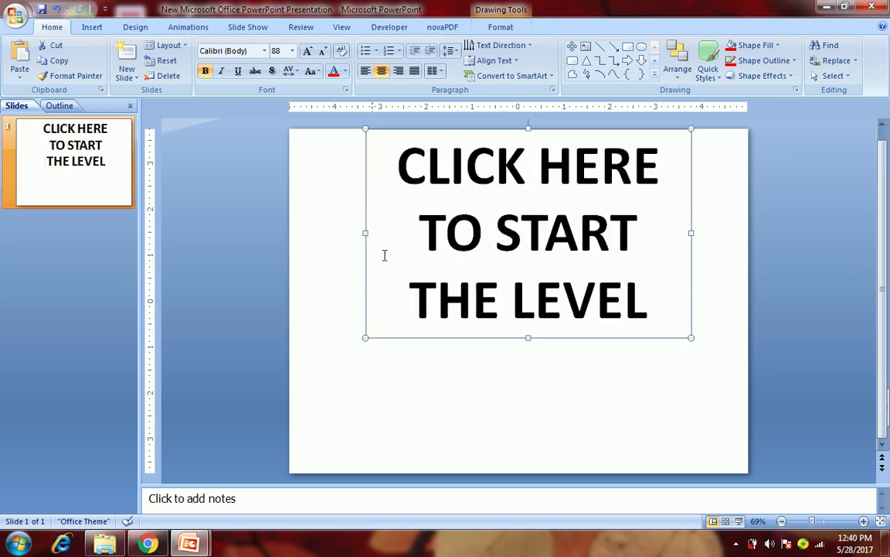
left_click_drag(364, 233, 335, 234)
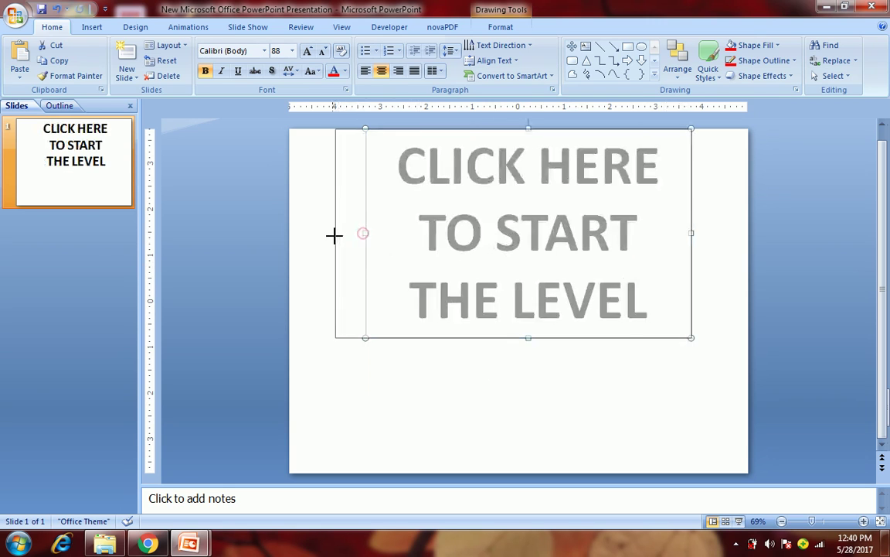
left_click(246, 239)
left_click(92, 27)
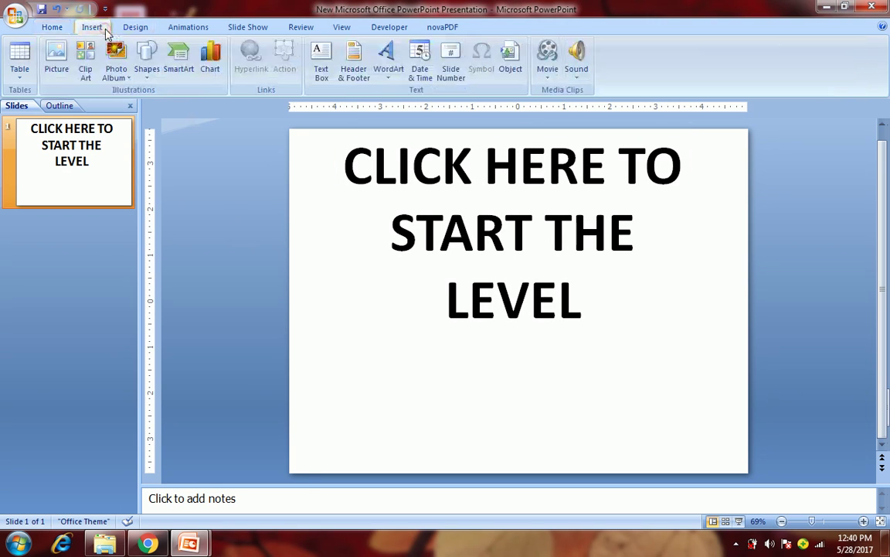
Draw a down arrow on the slide's left below the text and style it solid black.
left_click(148, 62)
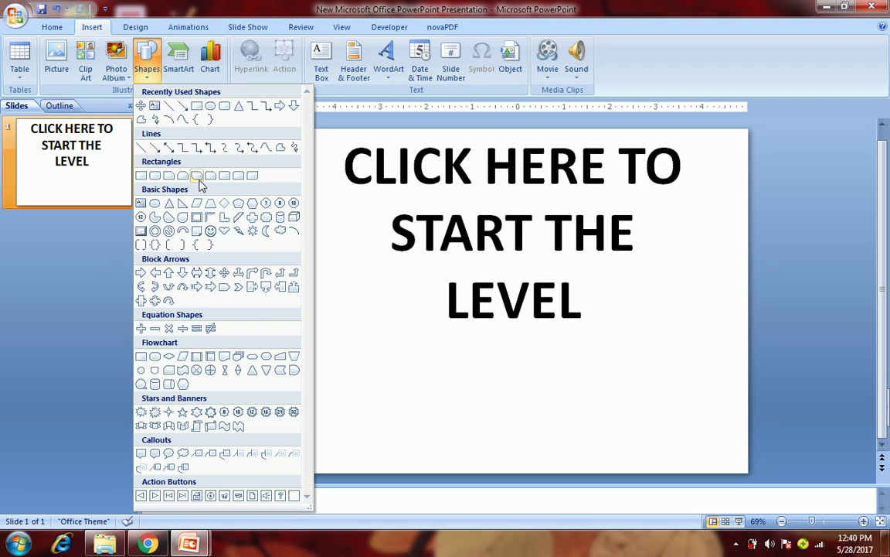
left_click(294, 106)
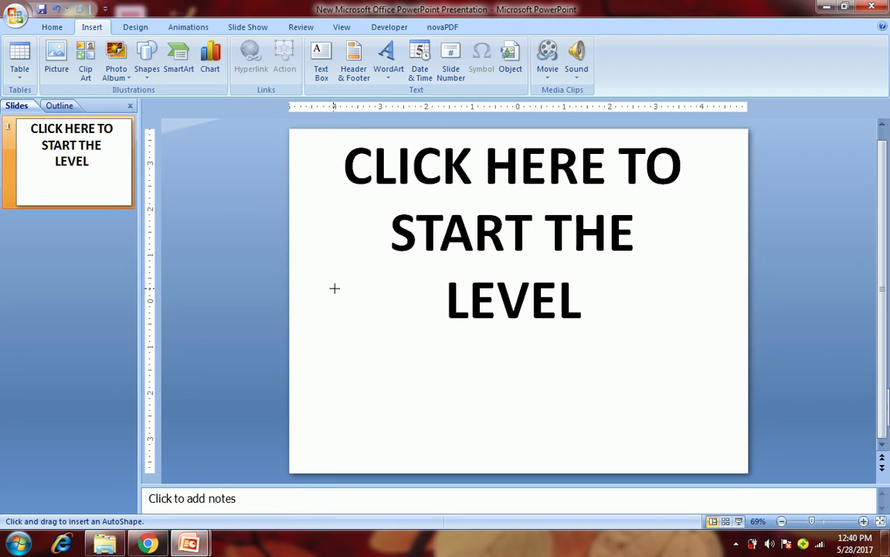
left_click_drag(348, 335, 369, 382)
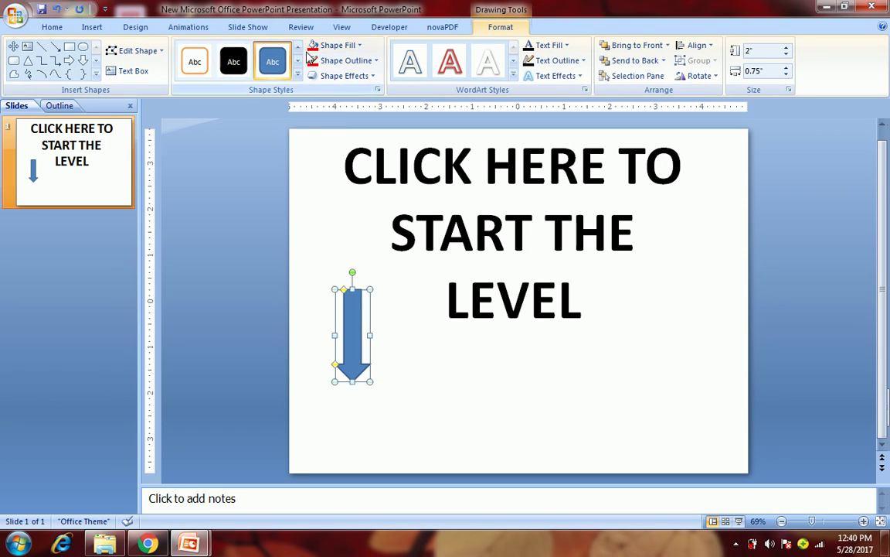
left_click(242, 66)
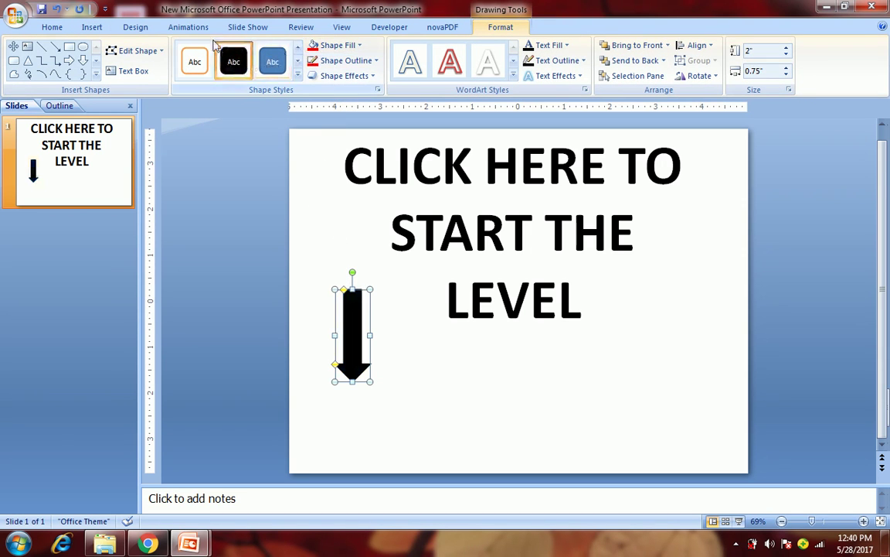
left_click(191, 28)
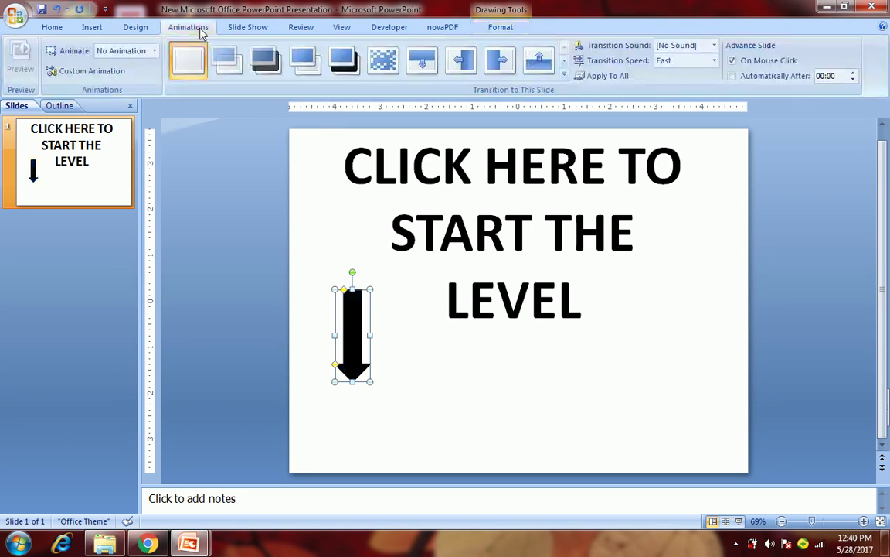
Give the down arrow a Blink emphasis starting With Previous and repeating Until End of Slide.
left_click(93, 71)
left_click(737, 130)
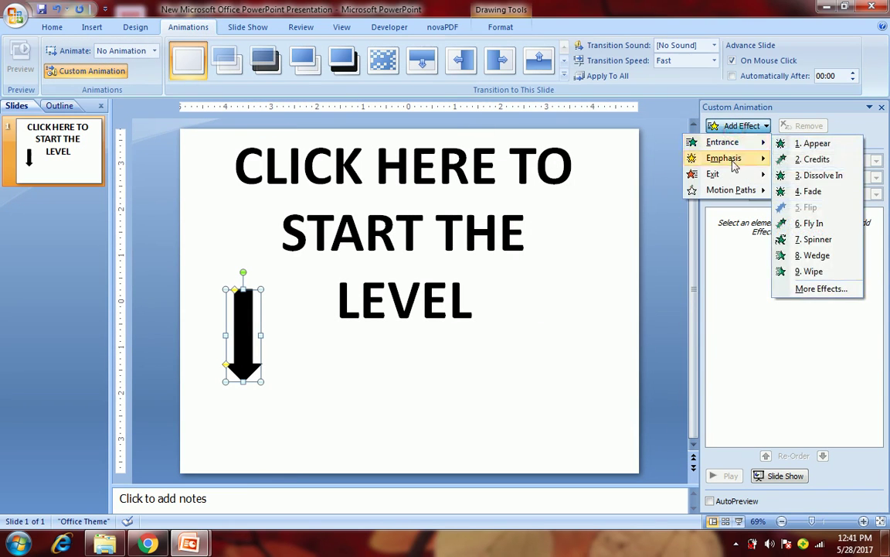
mouse_move(723, 158)
left_click(808, 159)
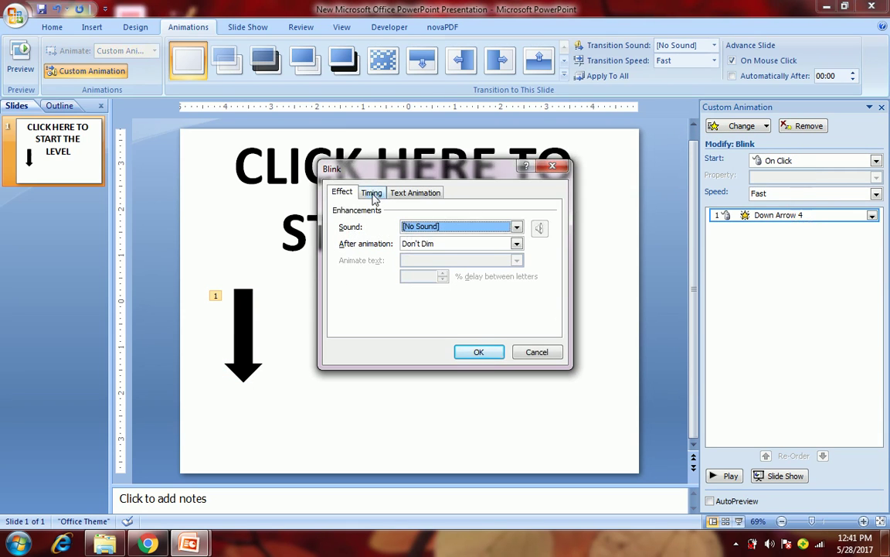
left_click(372, 192)
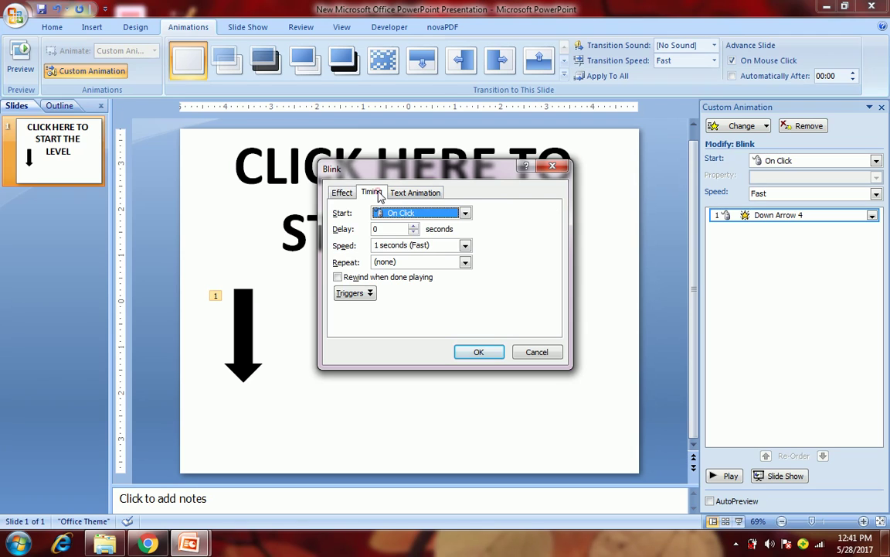
left_click(428, 213)
left_click(417, 239)
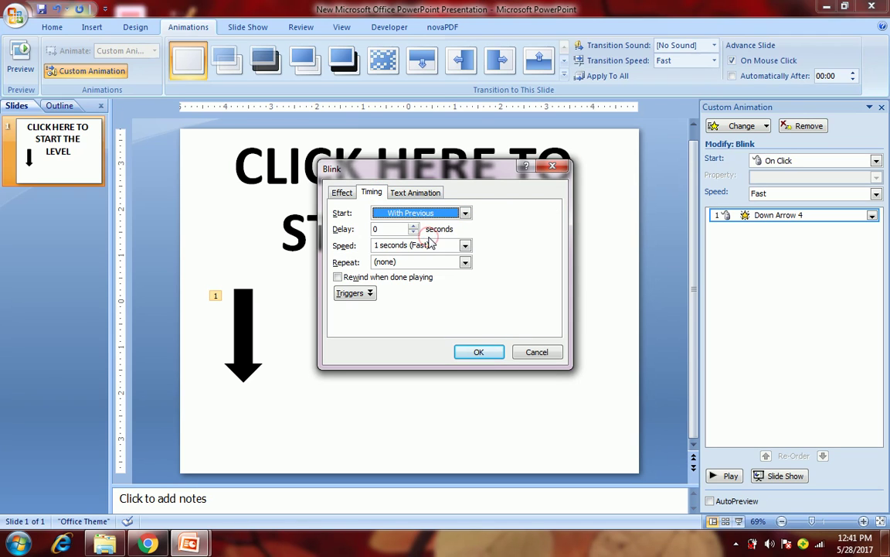
left_click(466, 262)
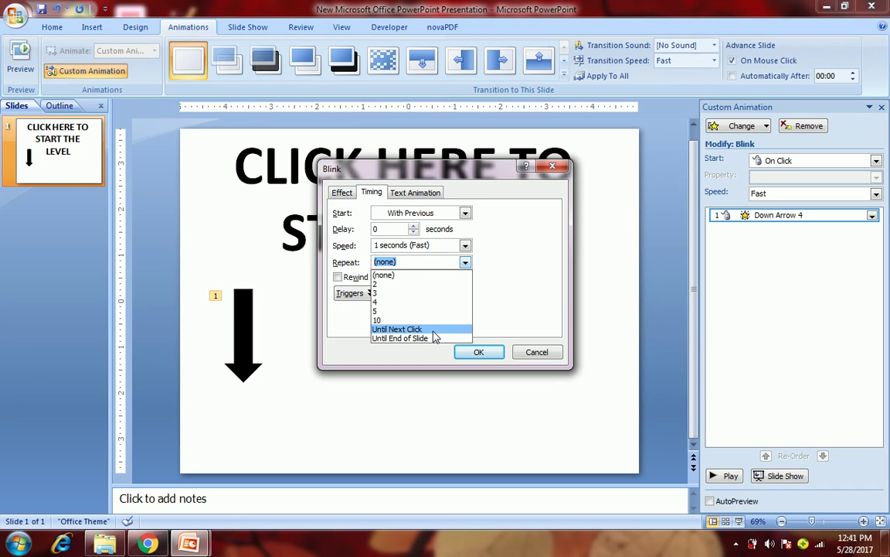
left_click(401, 339)
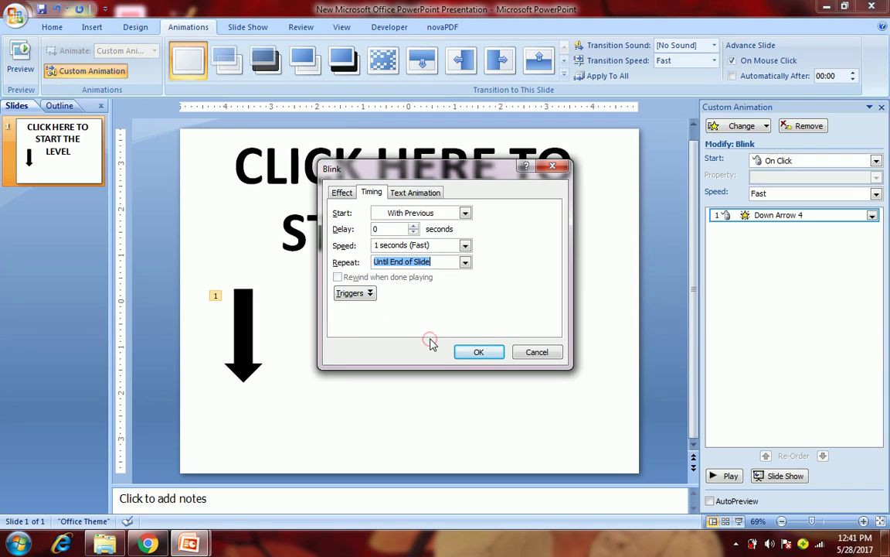
left_click(477, 352)
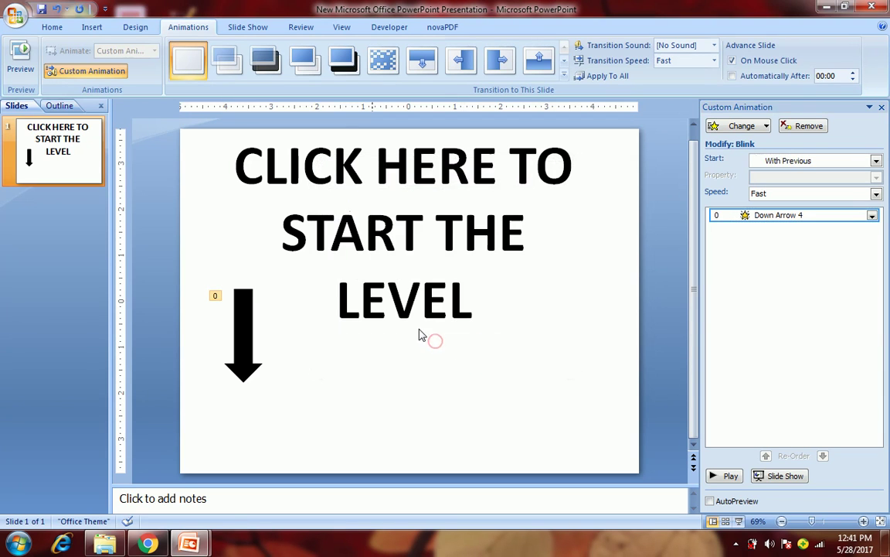
left_click(97, 27)
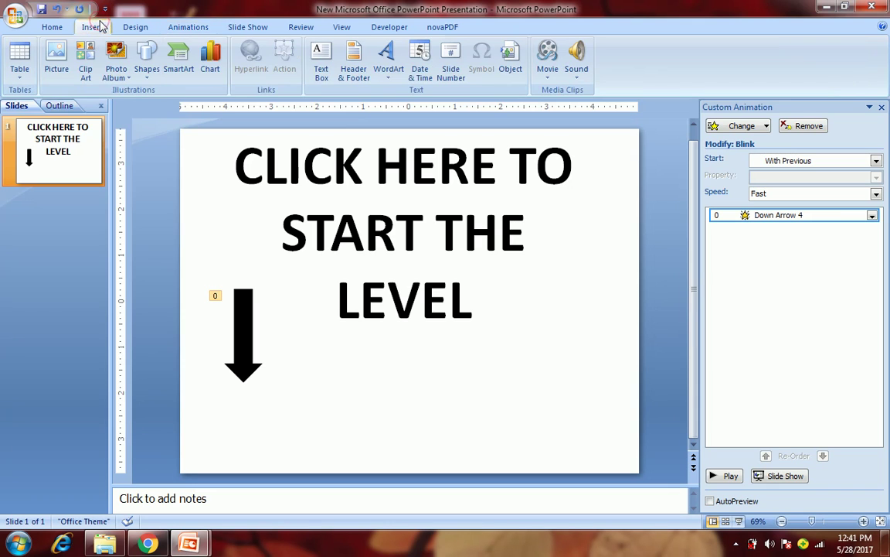
Draw a red circle below the arrow with no bevel effect.
left_click(146, 71)
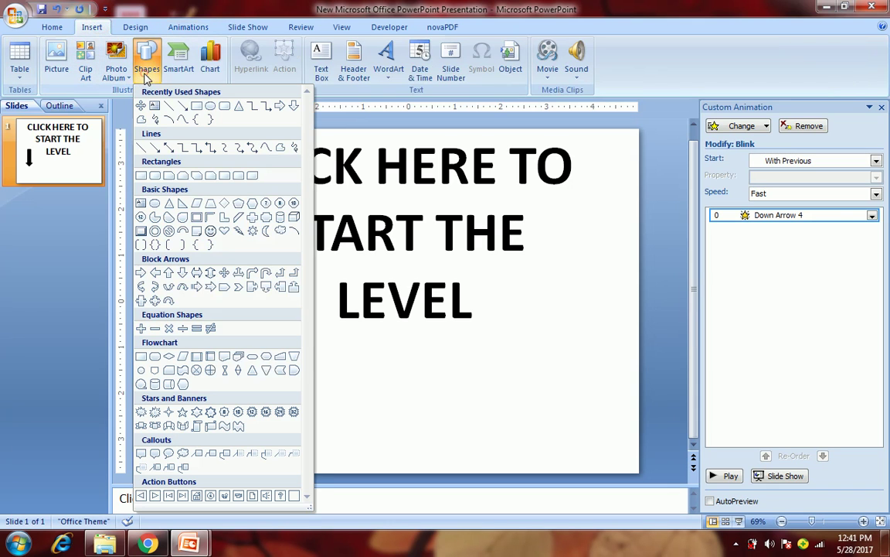
left_click(210, 110)
mouse_move(225, 388)
left_mouse_down()
mouse_move(286, 434)
mouse_move(293, 454)
left_mouse_up()
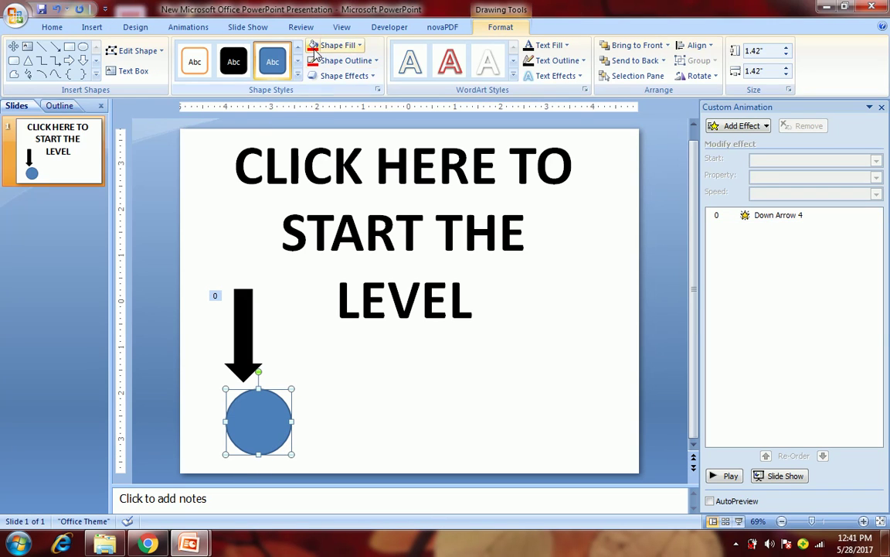
left_click(314, 50)
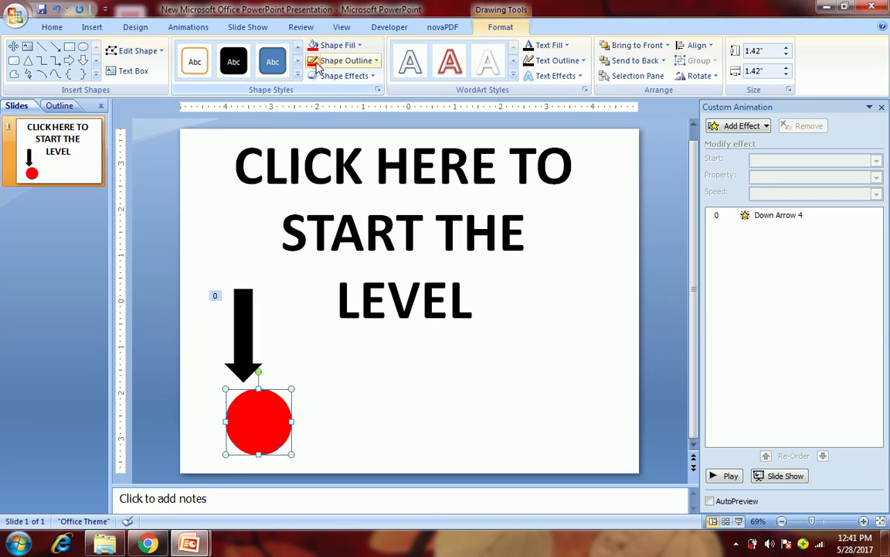
left_click(341, 76)
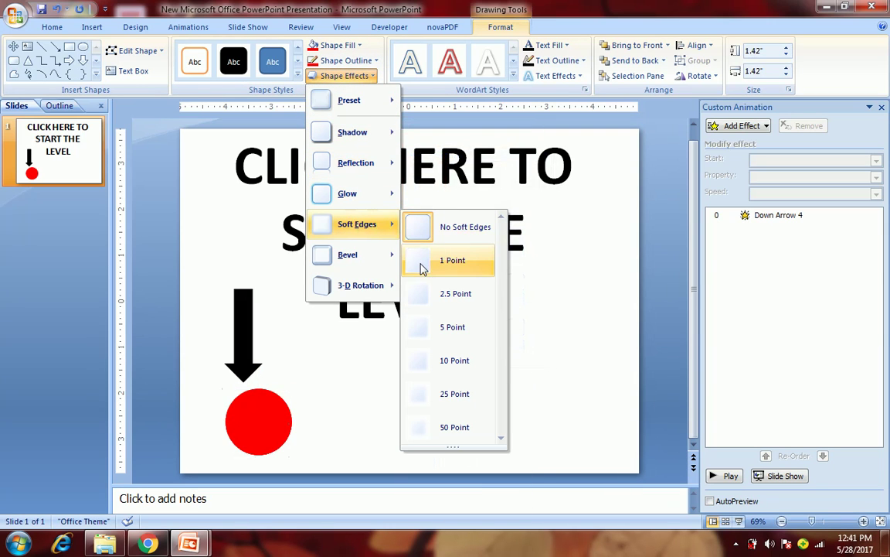
mouse_move(348, 255)
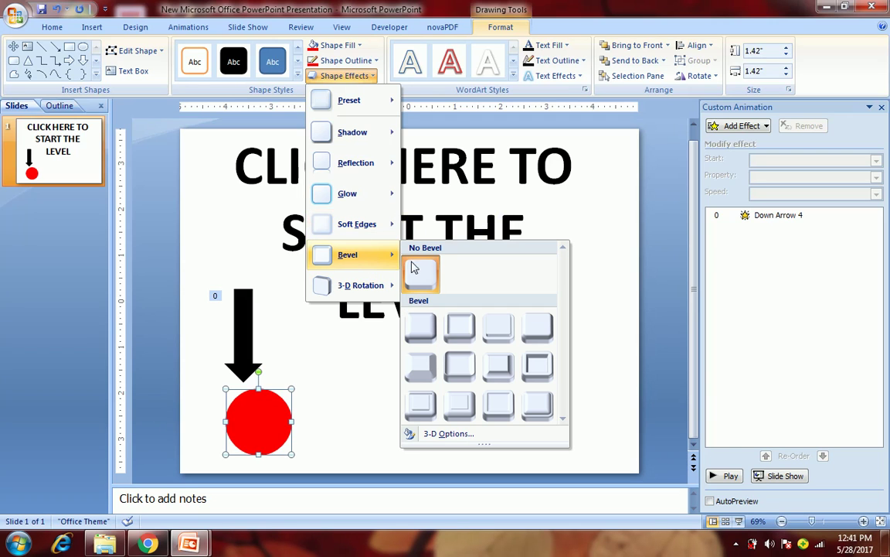
left_click(309, 364)
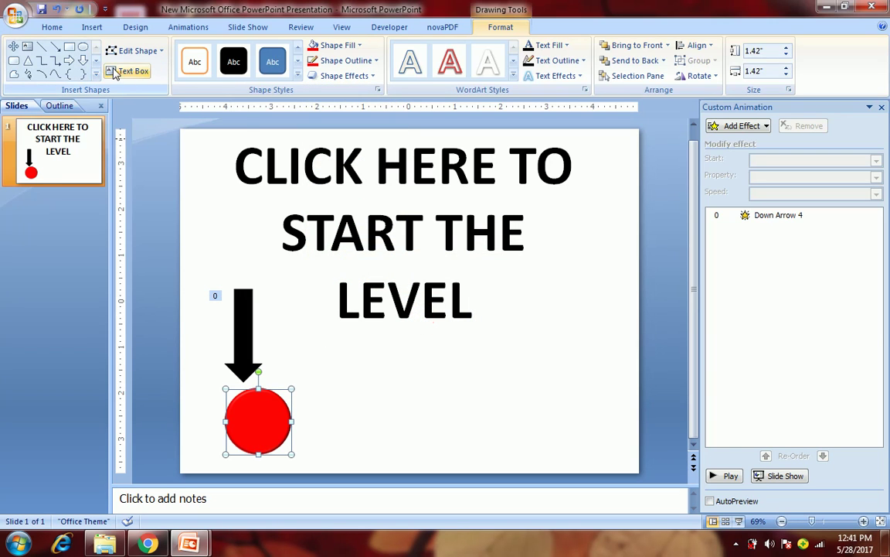
Type START in the circle, make the text black, and nudge the circle left under the arrow.
left_click(249, 414)
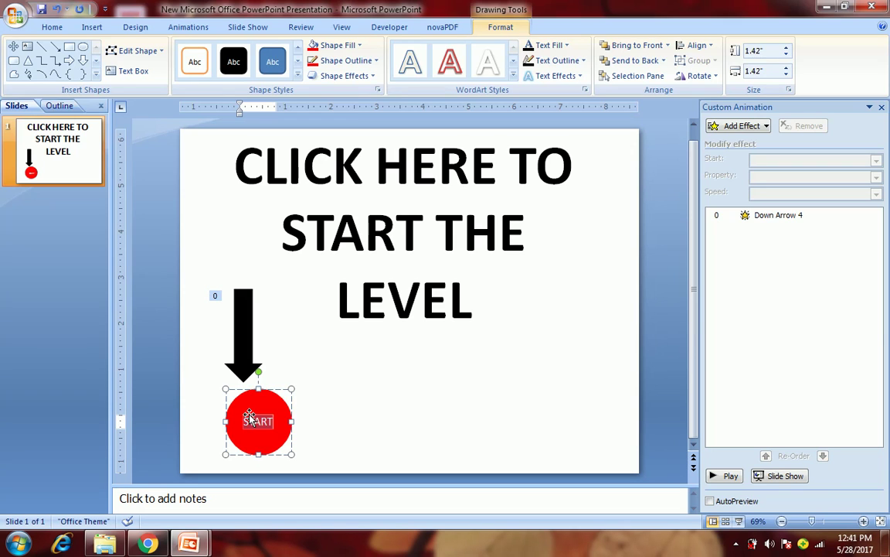
right_click(270, 426)
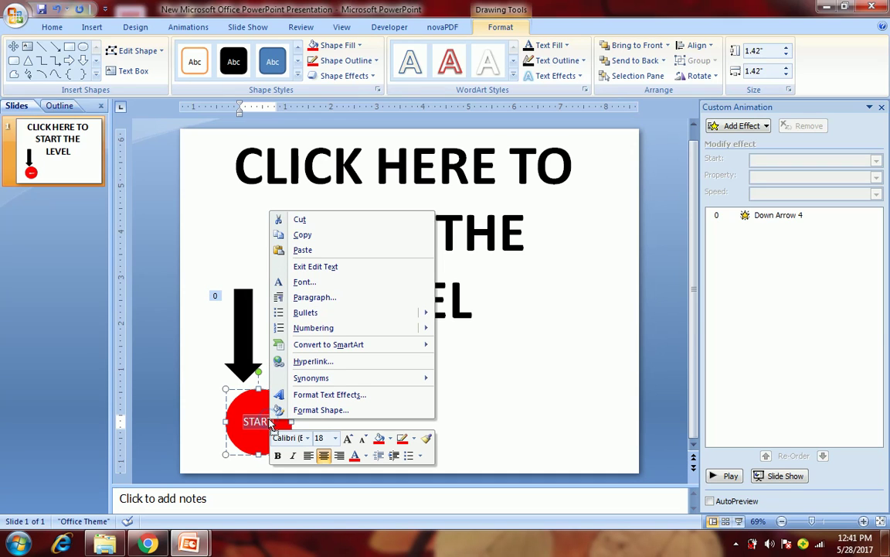
left_click(365, 457)
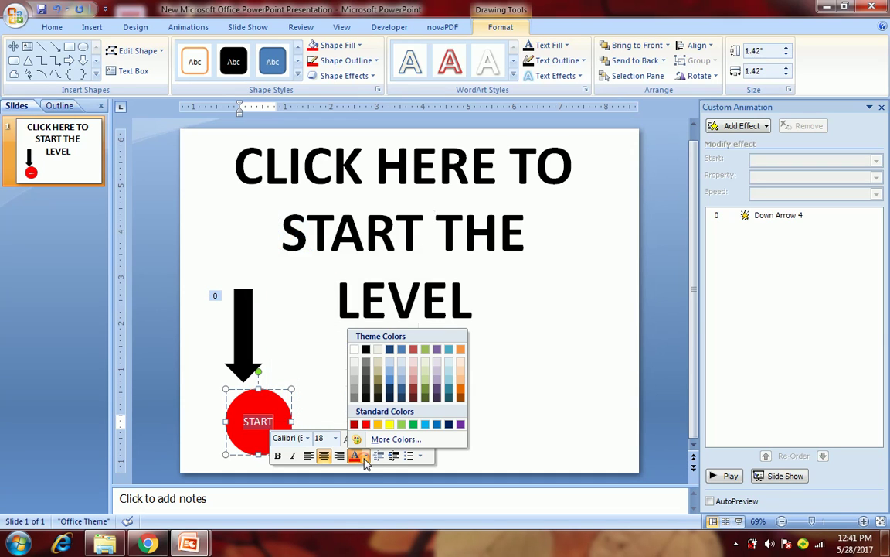
left_click(369, 354)
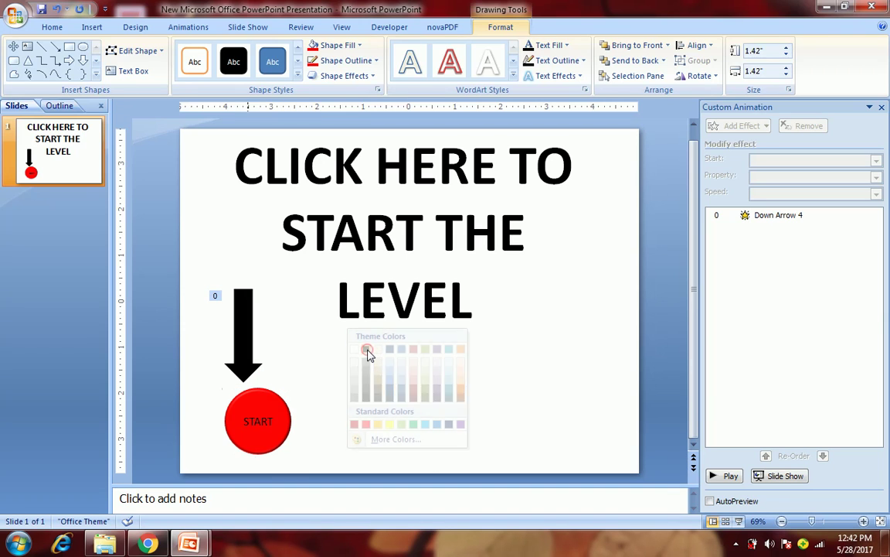
left_click(264, 410)
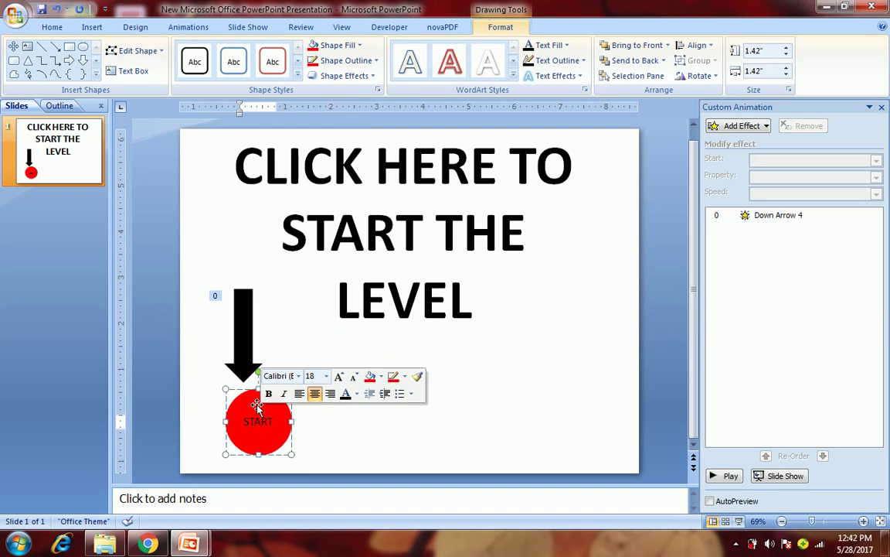
left_click_drag(264, 410, 242, 408)
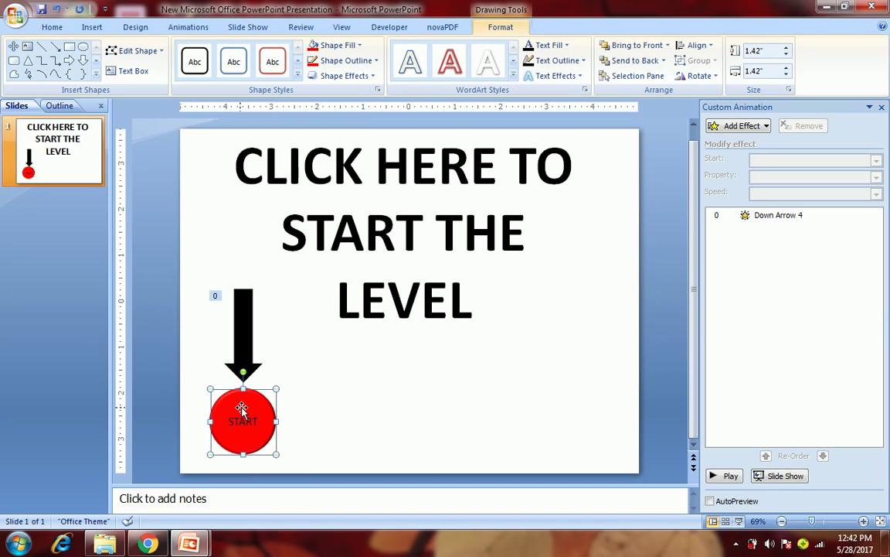
left_click(351, 367)
Add a second slide and delete all its placeholder boxes.
right_click(70, 237)
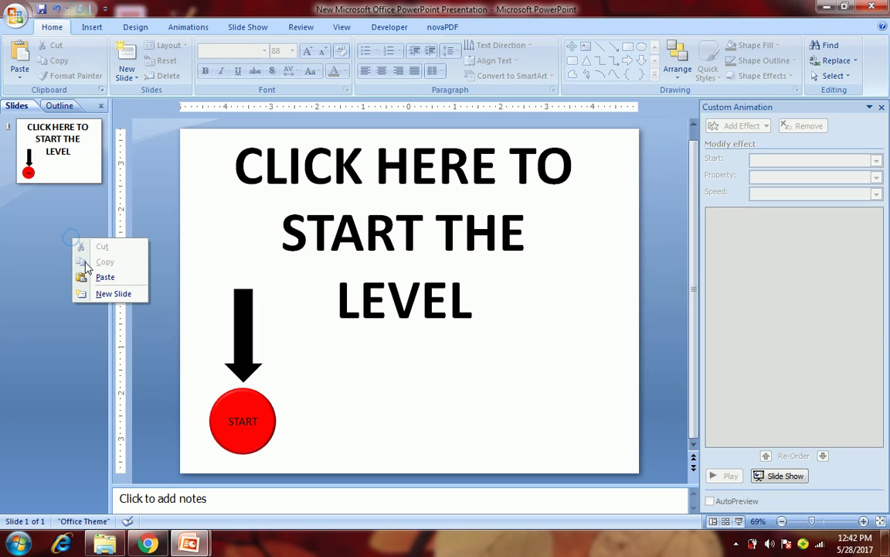
left_click(105, 293)
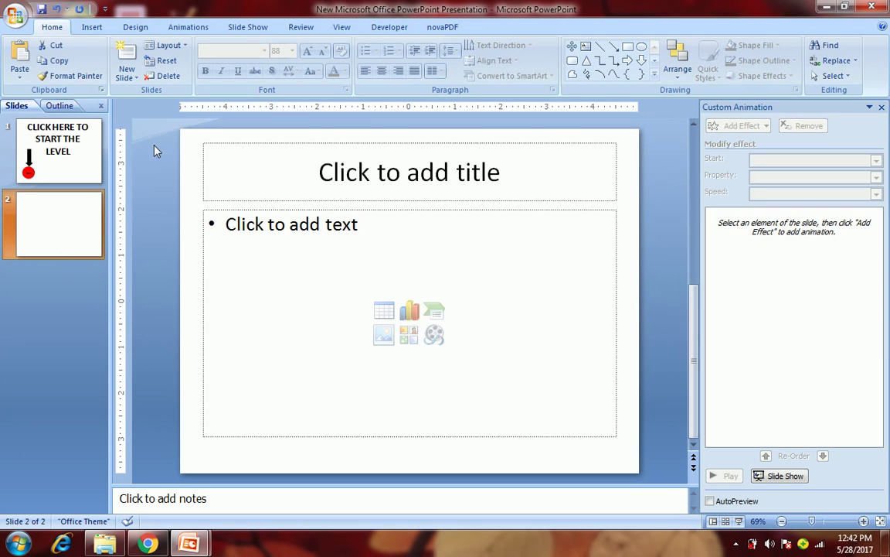
left_click_drag(166, 145, 664, 464)
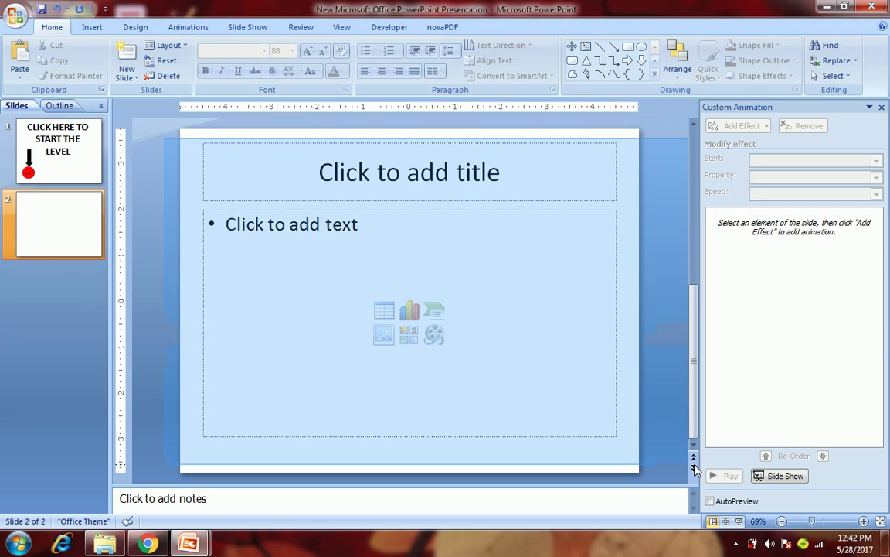
key("Delete")
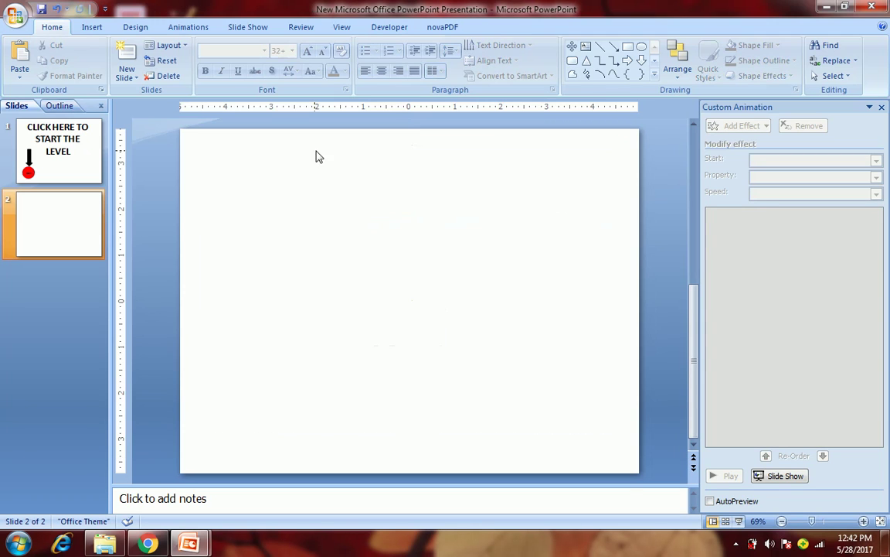
Draw a rectangle over the entire second slide and fill it yellow.
left_click(91, 26)
left_click(146, 58)
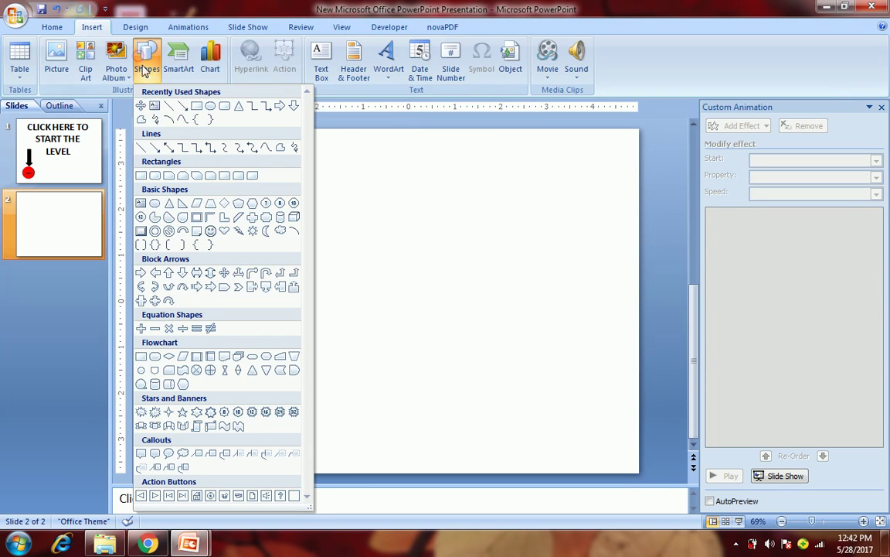
left_click(170, 106)
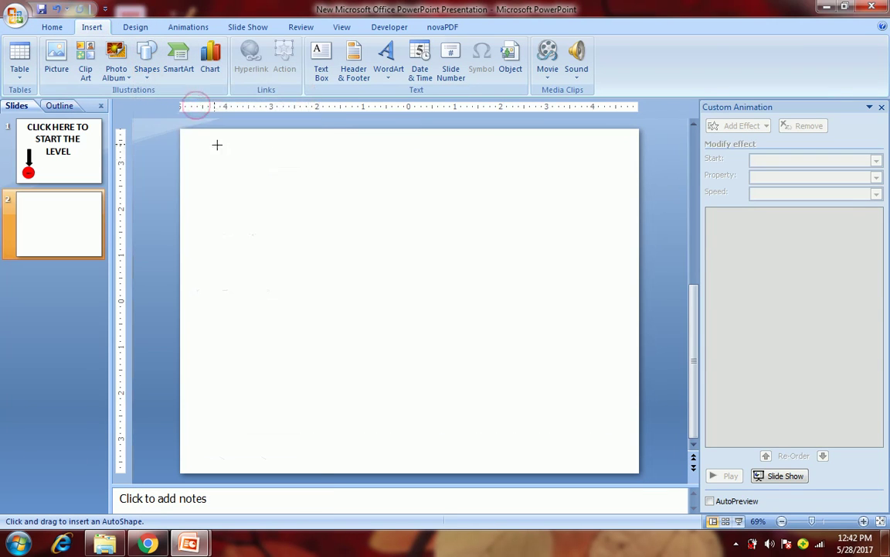
left_click_drag(180, 129, 637, 470)
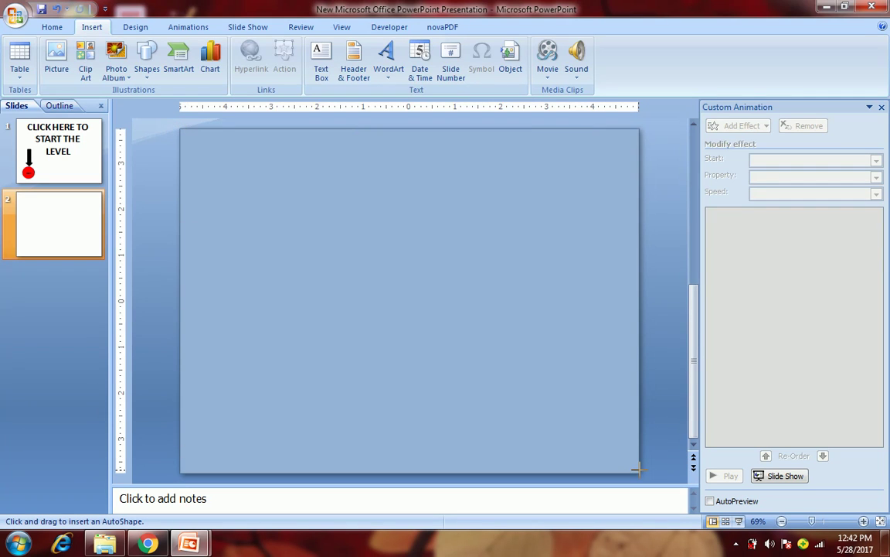
left_click_drag(637, 469, 639, 471)
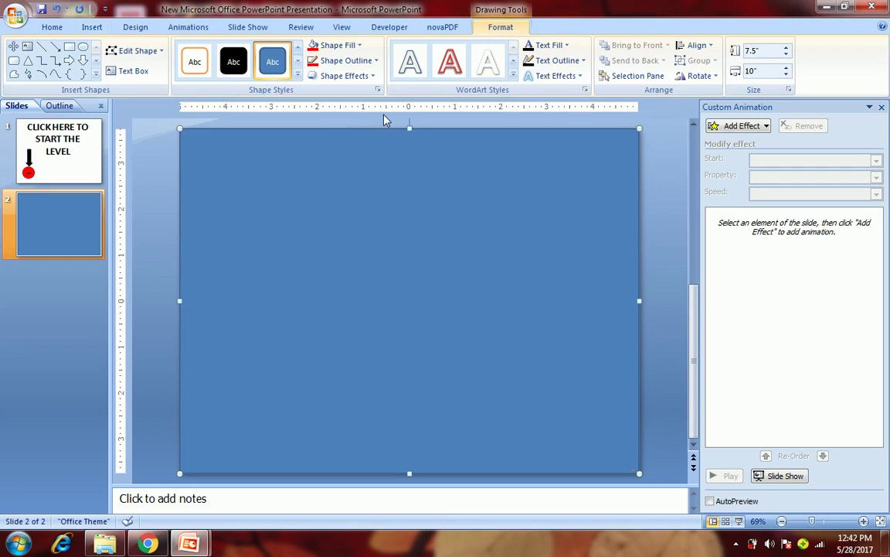
left_click(335, 45)
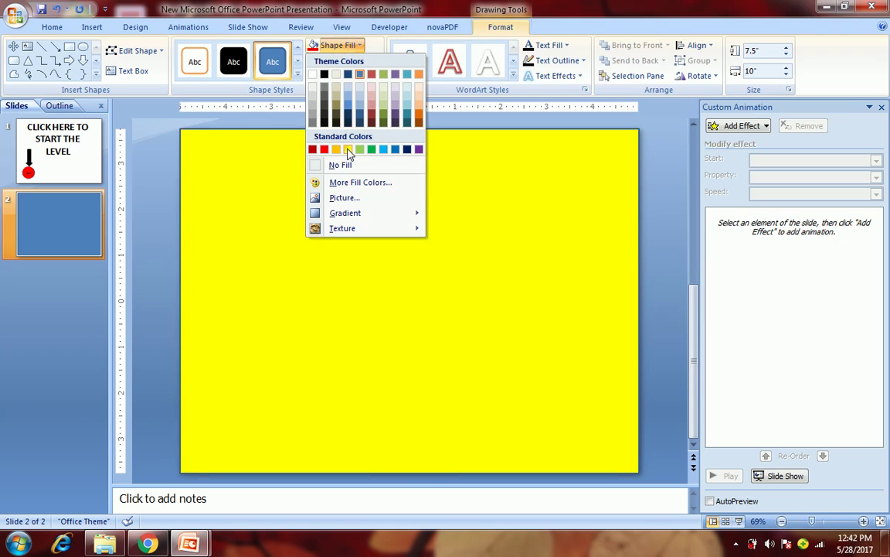
left_click(349, 149)
left_click(136, 190)
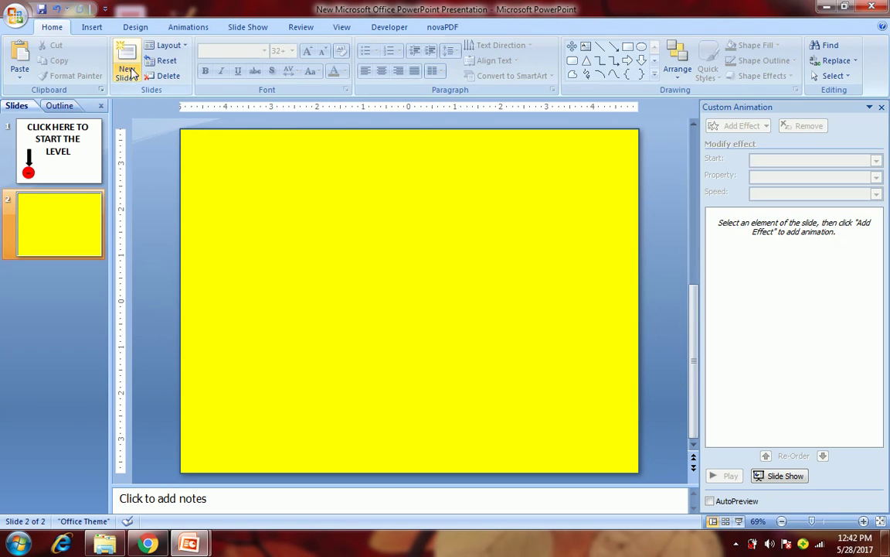
left_click(91, 27)
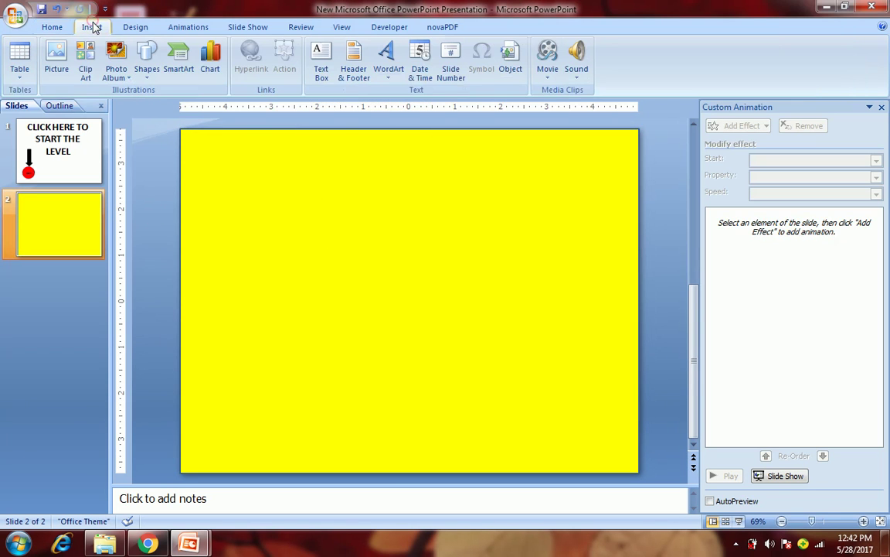
Draw a long light green bar near the bottom of the yellow slide and set its outline colour.
left_click(148, 78)
left_click(172, 101)
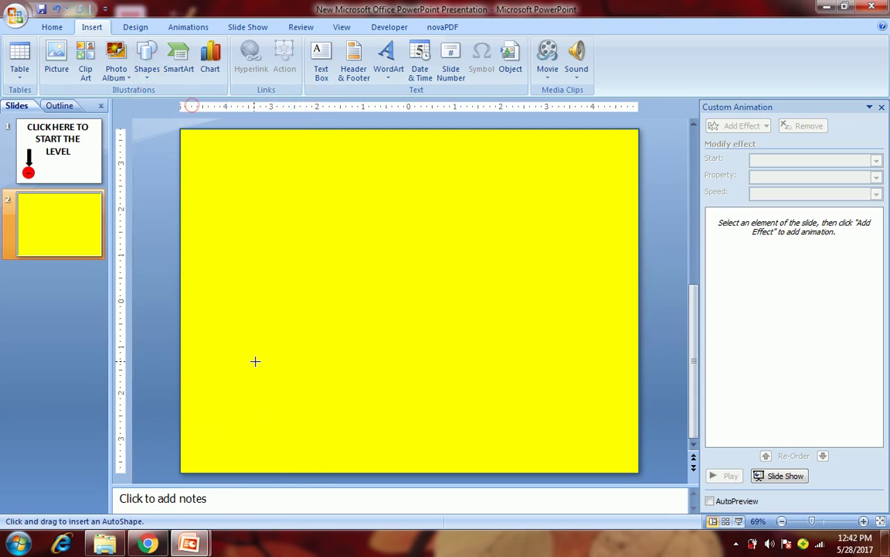
left_click_drag(237, 400, 579, 437)
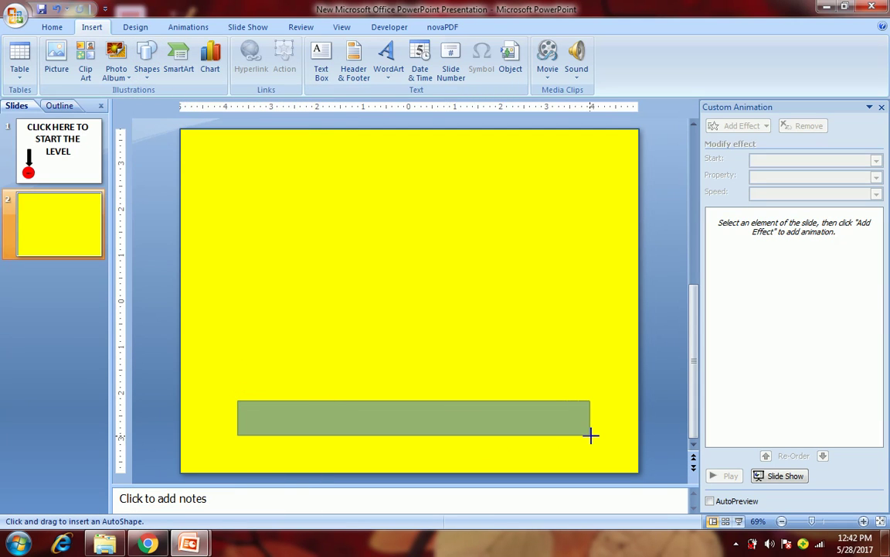
left_click_drag(578, 437, 591, 436)
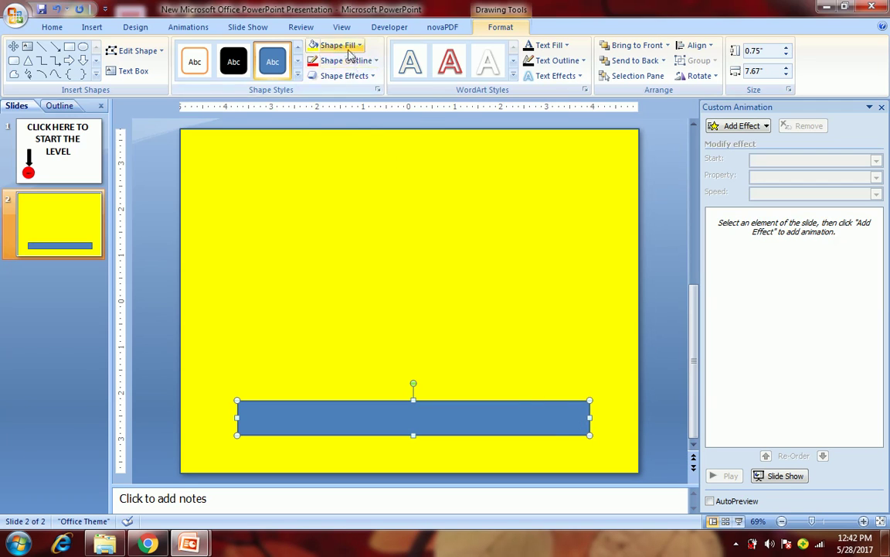
left_click(337, 45)
left_click(359, 149)
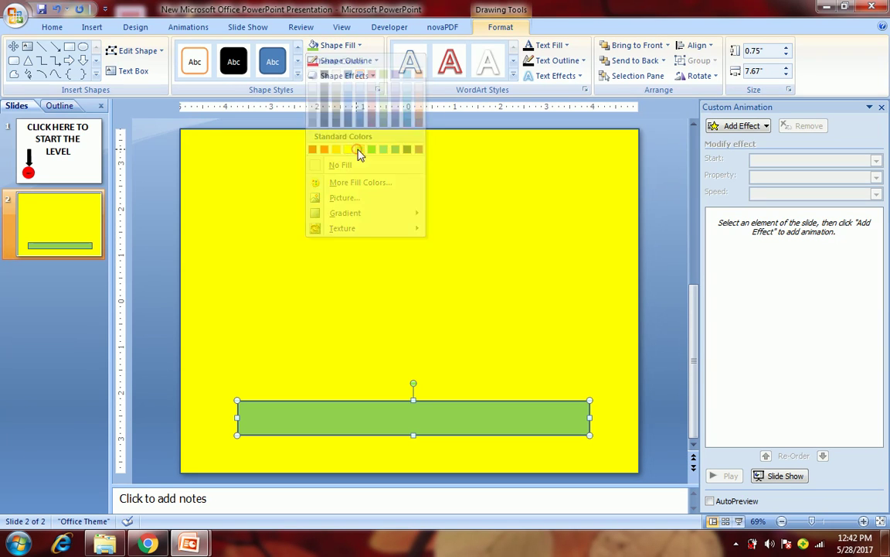
left_click(346, 61)
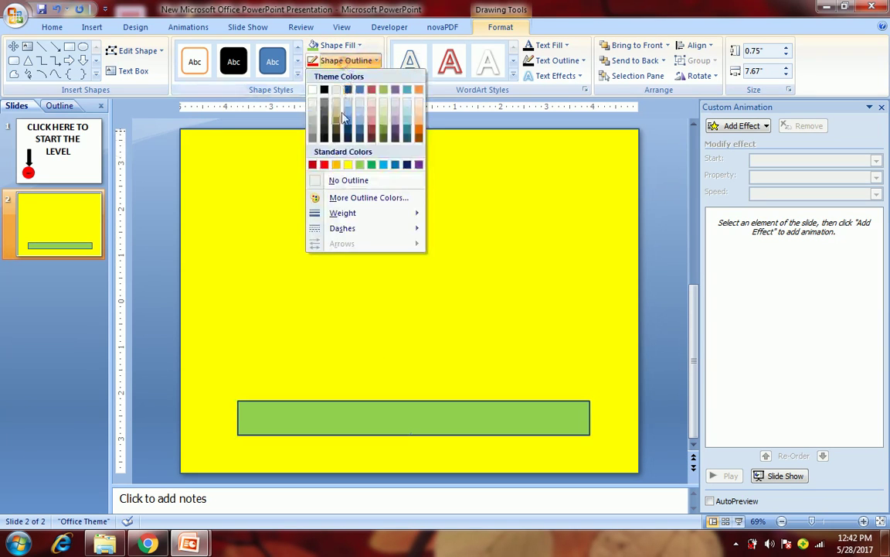
left_click(360, 165)
Copy the green bar, turn it vertical, and fit it as the right-side wall on the bottom wall.
left_click(364, 240)
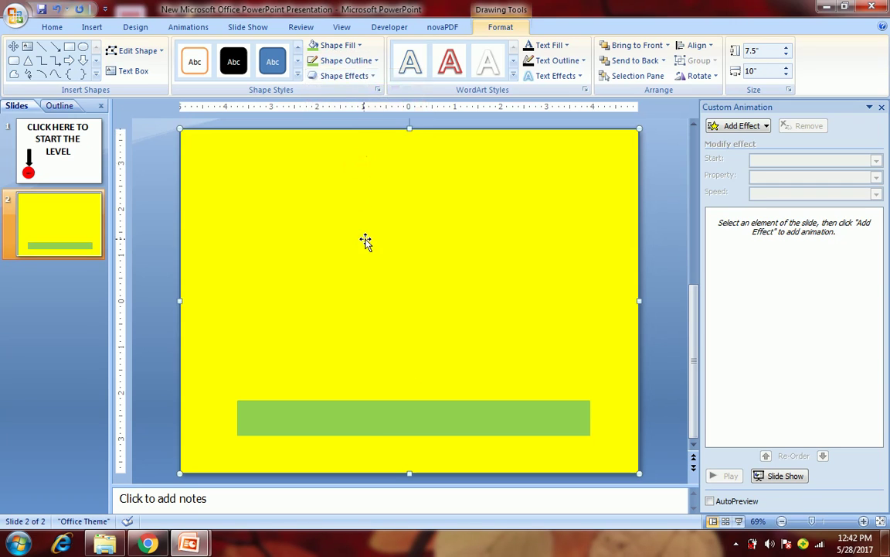
left_click(366, 420)
left_click_drag(367, 421, 374, 274)
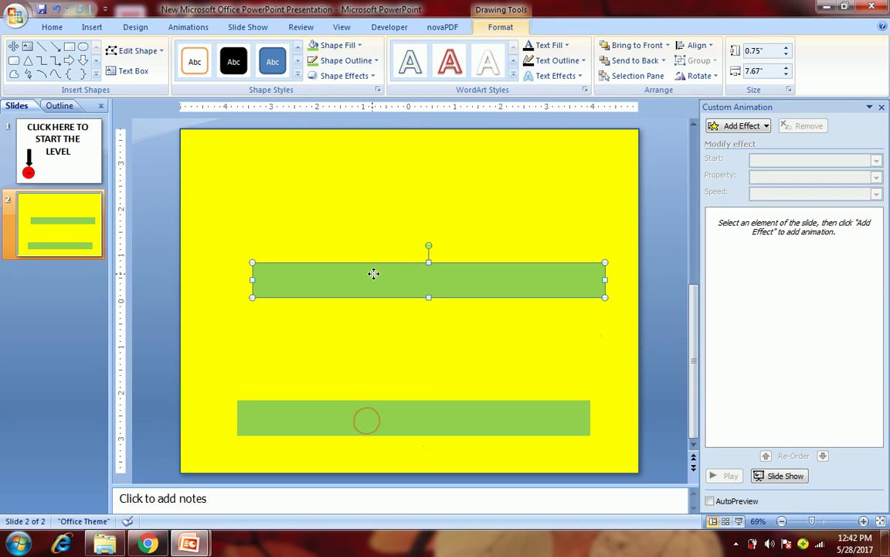
left_click(696, 75)
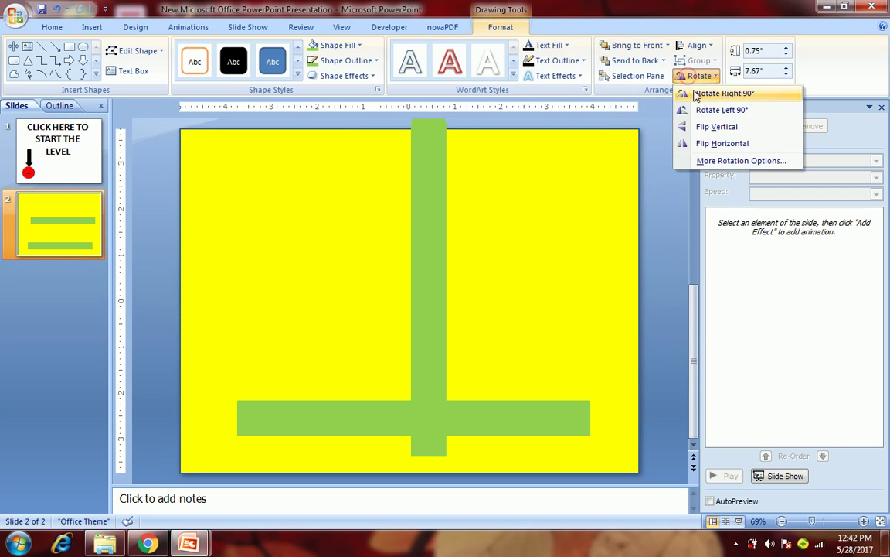
left_click(715, 91)
left_click_drag(435, 253, 566, 229)
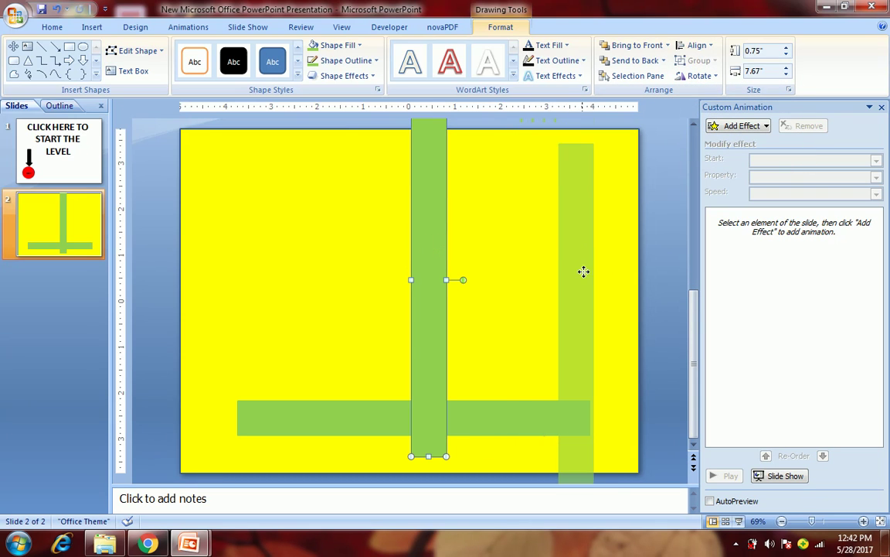
left_click_drag(566, 229, 584, 311)
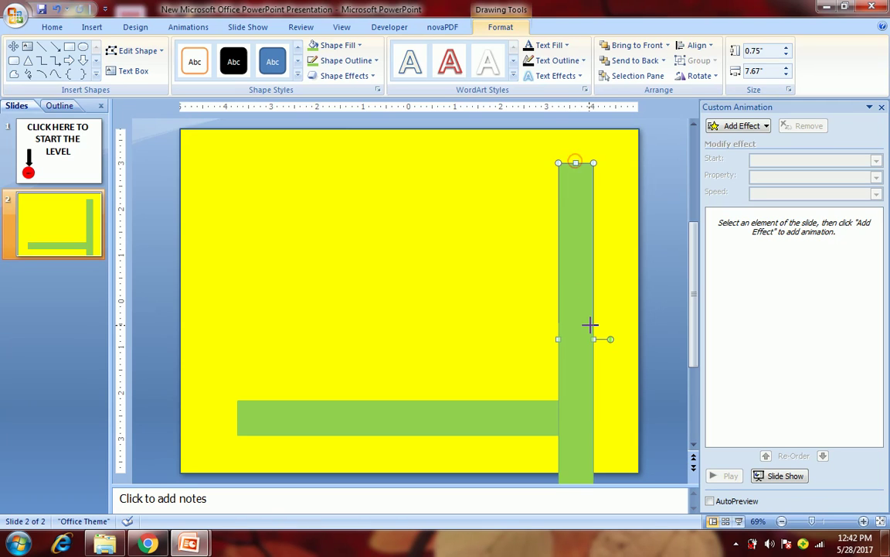
left_click_drag(575, 161, 591, 323)
mouse_move(580, 384)
left_mouse_down()
mouse_move(575, 253)
mouse_move(572, 284)
left_mouse_up()
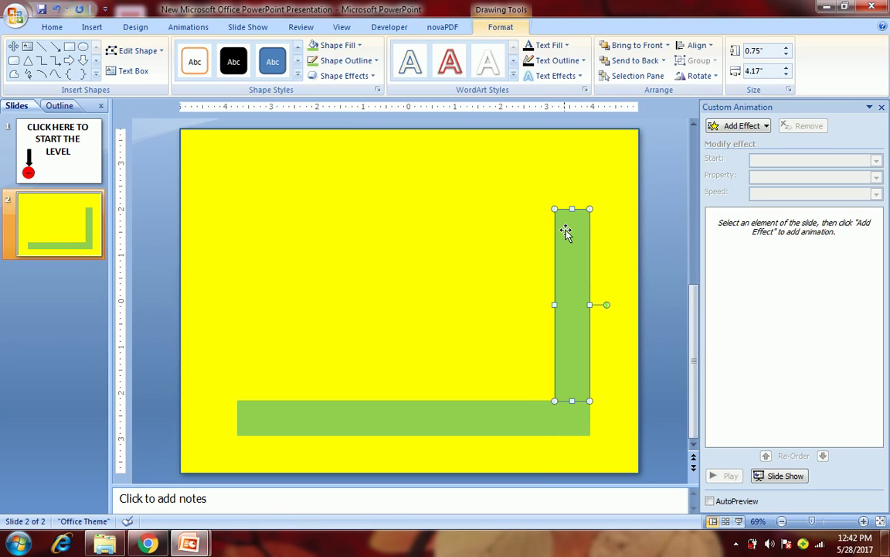
left_click_drag(572, 209, 572, 166)
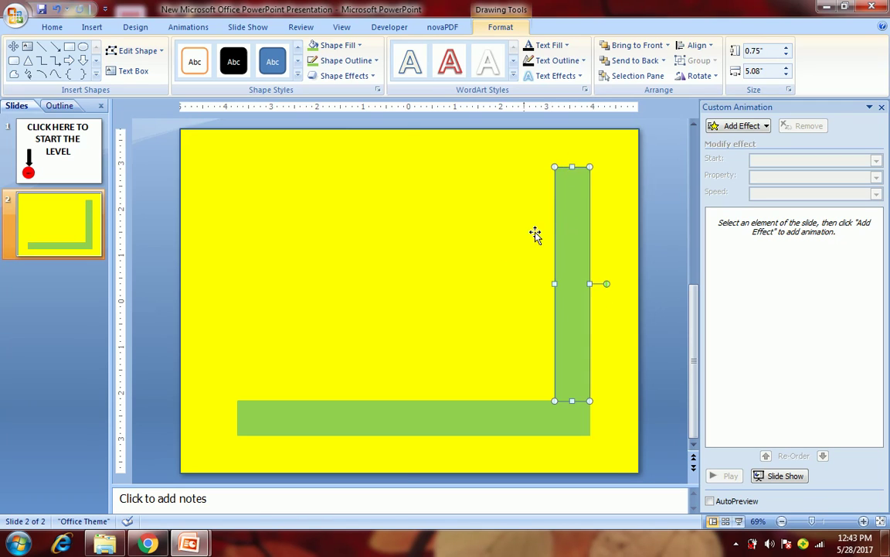
Duplicate the bottom wall with Ctrl+D, place the copy along the top, and shorten its left end.
left_click(501, 305)
left_click(494, 409)
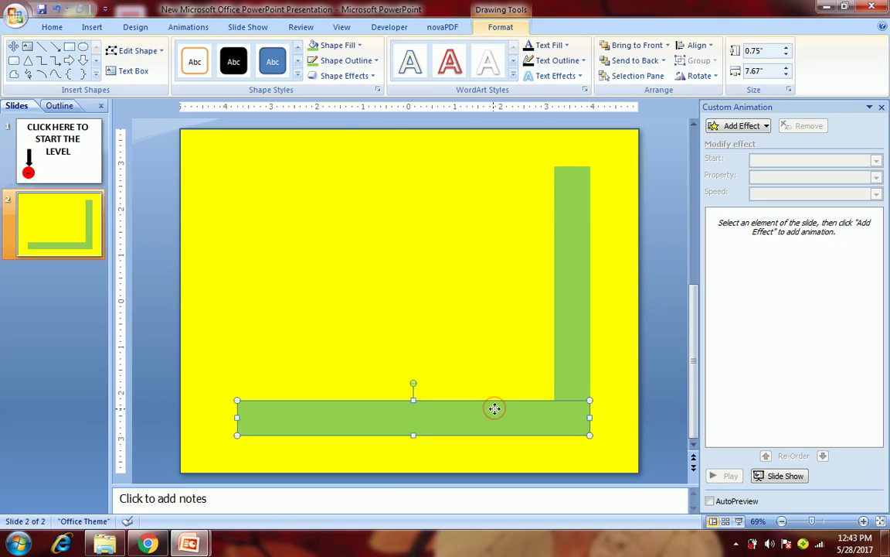
key("ctrl+d")
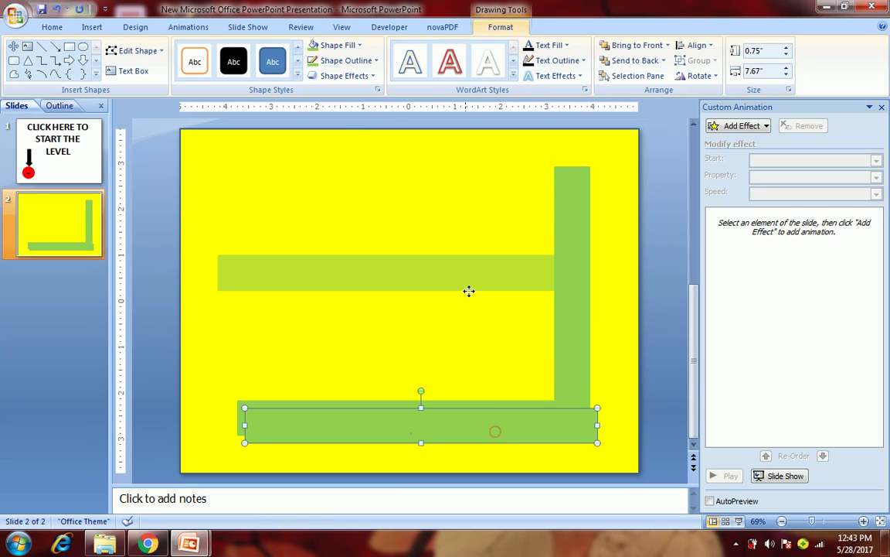
left_click_drag(495, 430, 455, 193)
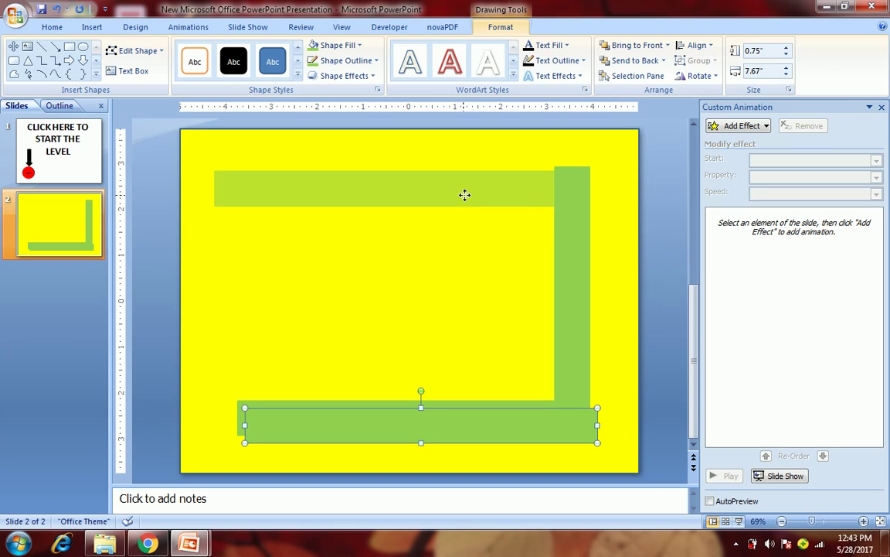
left_click_drag(456, 192, 453, 191)
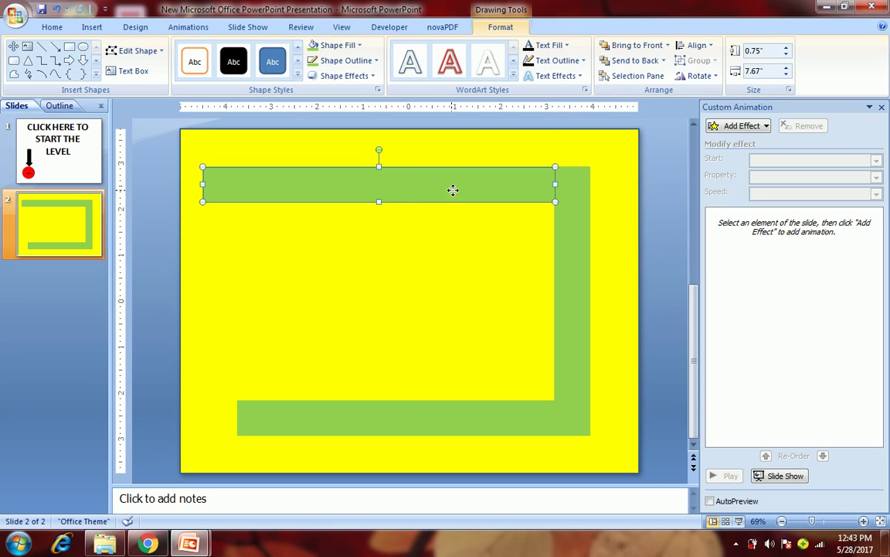
left_click_drag(202, 182, 253, 184)
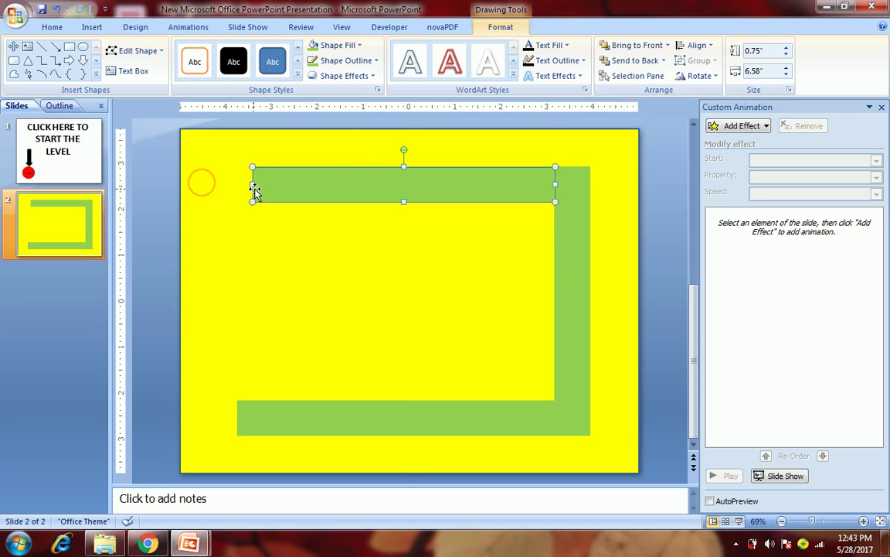
left_click(255, 241)
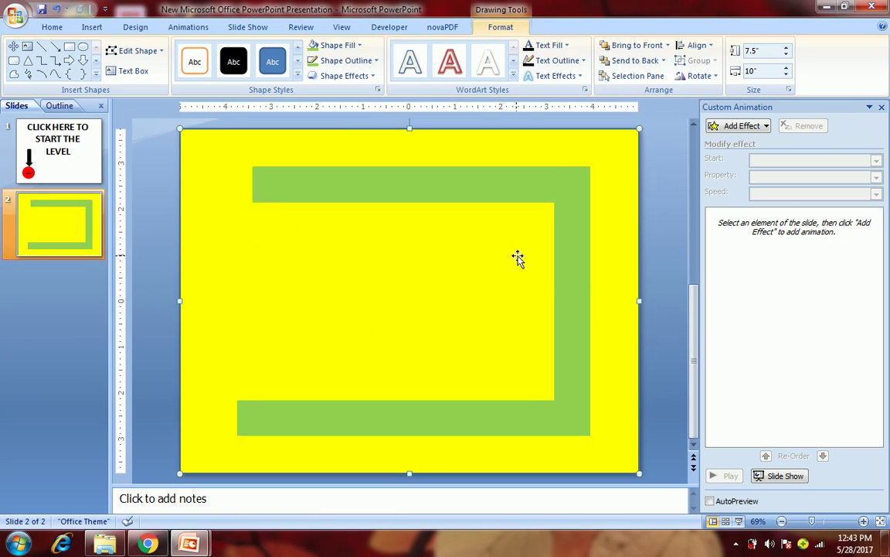
Duplicate the right wall, shorten the copy, and place it on the maze's left side below the top wall.
left_click(569, 272)
key("ctrl+d")
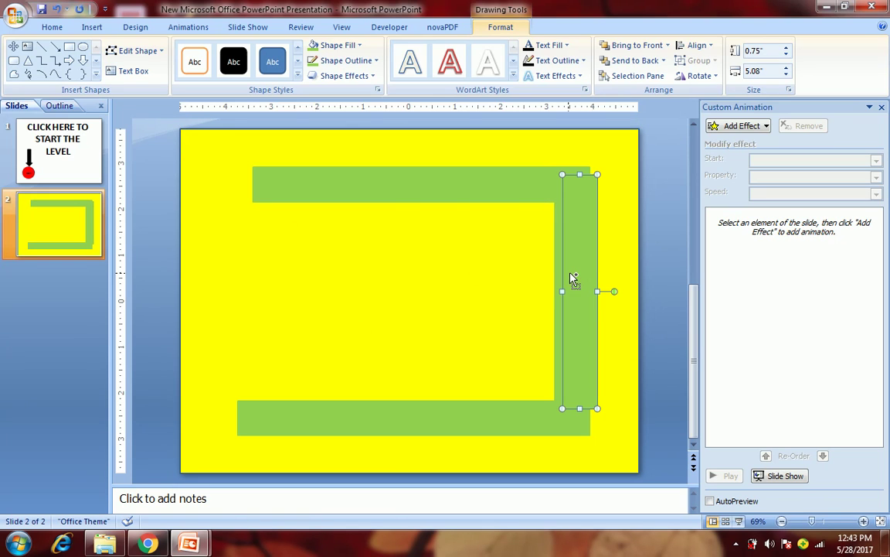
left_click_drag(582, 278, 354, 288)
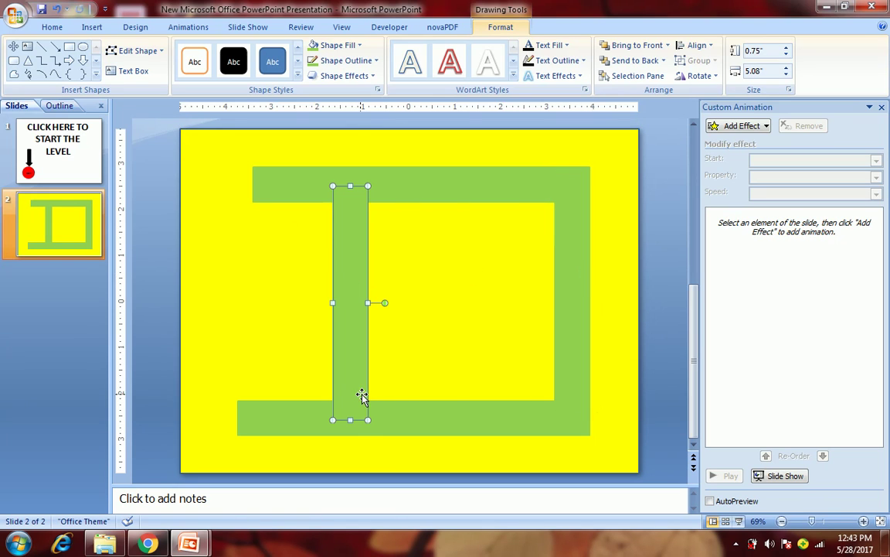
left_click_drag(350, 419, 350, 301)
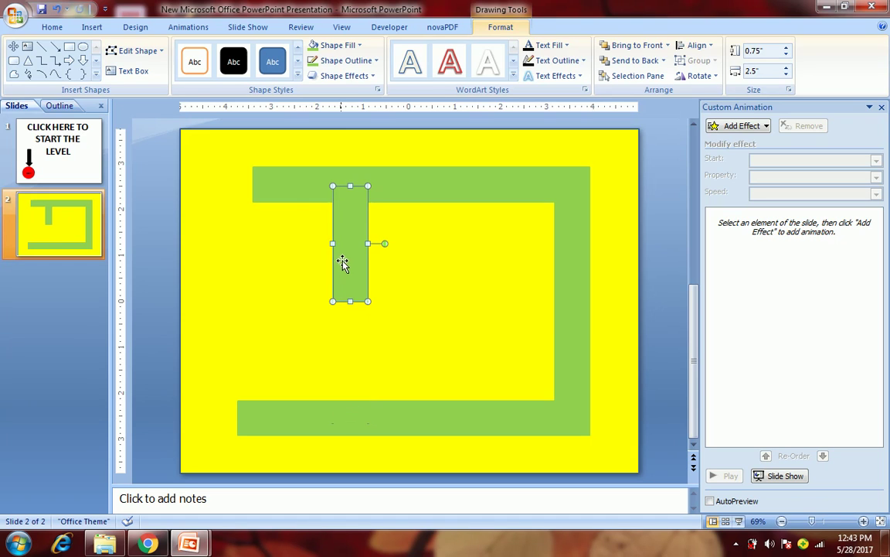
mouse_move(345, 256)
left_mouse_down()
mouse_move(260, 265)
mouse_move(265, 271)
left_mouse_up()
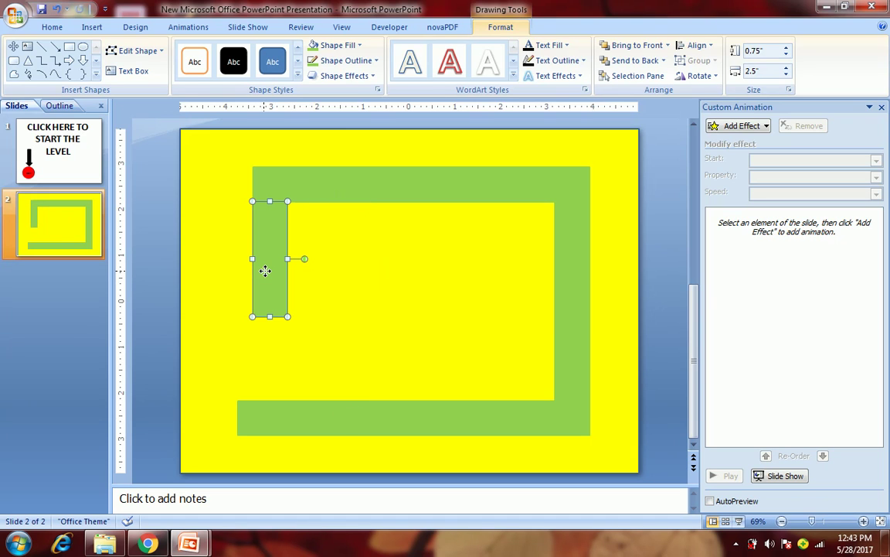
Paste another wall, turn it horizontal, and make it a short inner wall in the lower left.
key("ctrl+v")
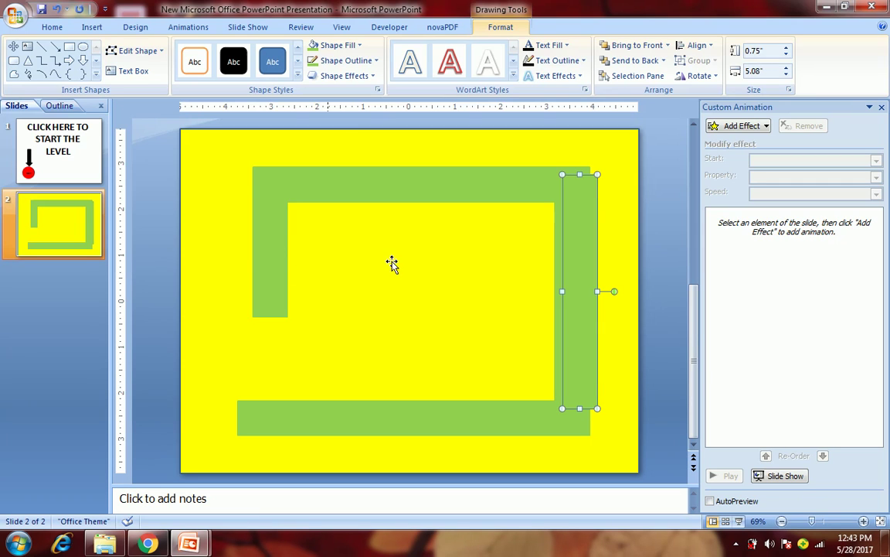
left_click(700, 76)
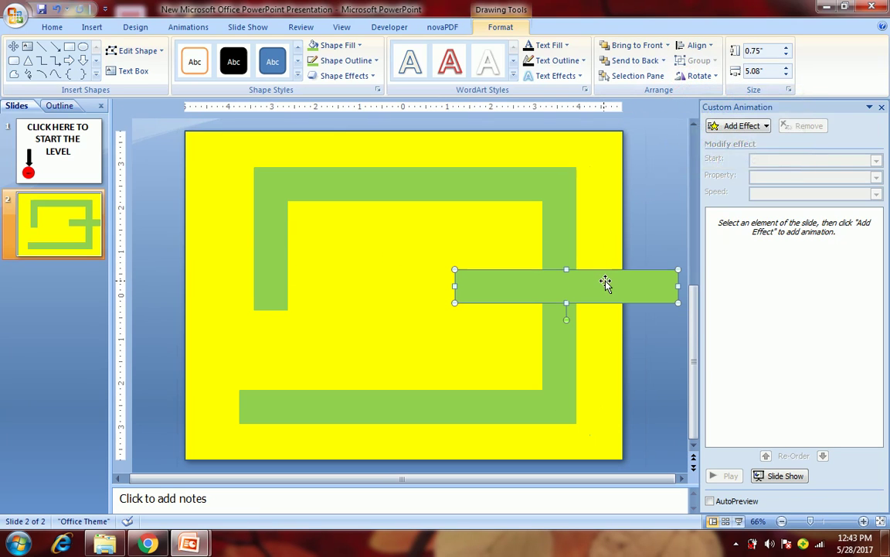
left_click_drag(605, 284, 406, 320)
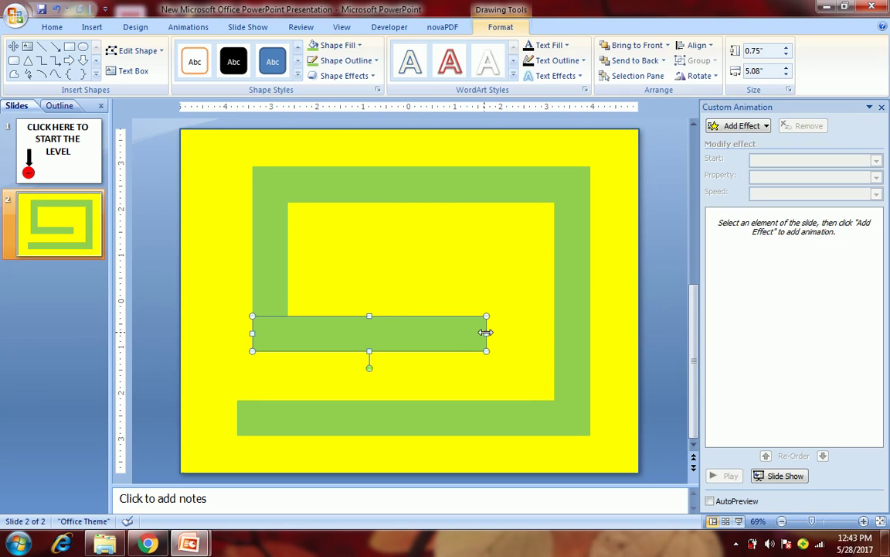
left_click_drag(485, 332, 397, 330)
left_click(422, 292)
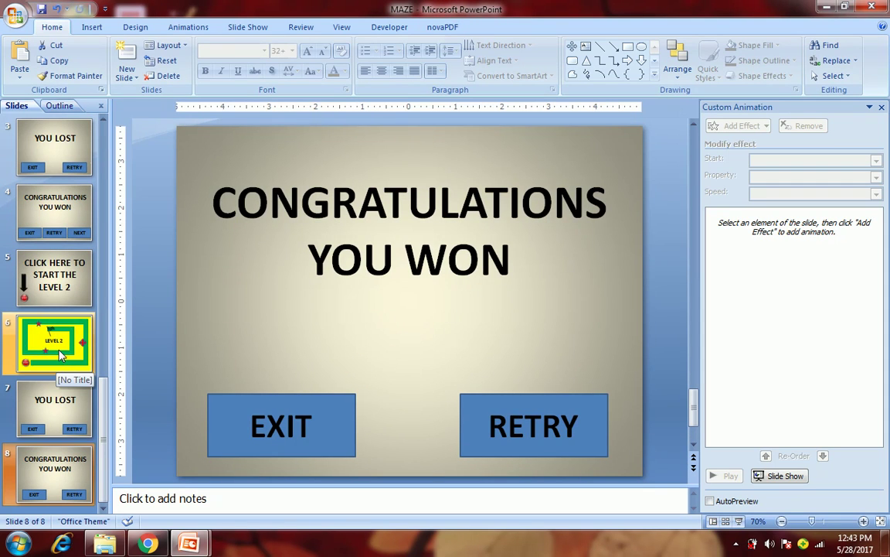
Paste the checkered flag onto slide 2 at the inner wall's end, then view the start slide.
left_click(60, 297)
left_click(66, 361)
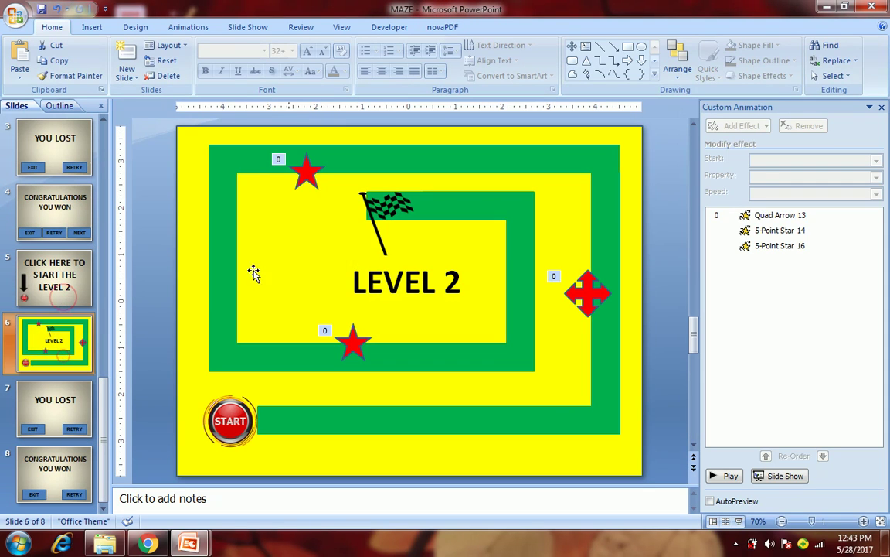
left_click(381, 236)
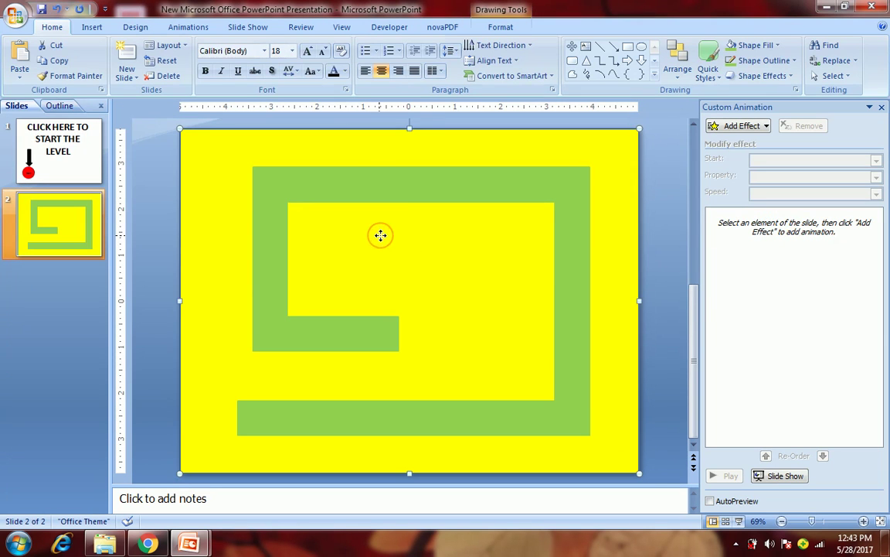
key("ctrl+v")
left_click_drag(383, 200, 391, 328)
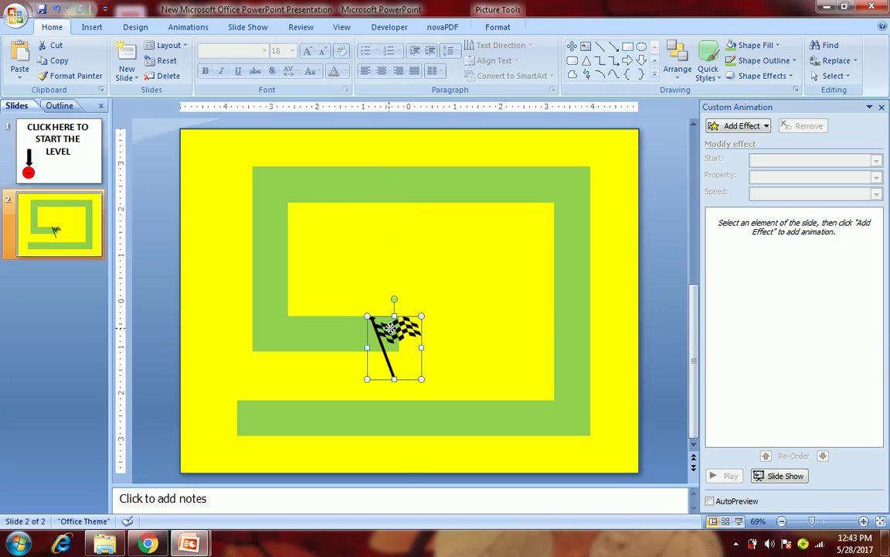
left_click(374, 286)
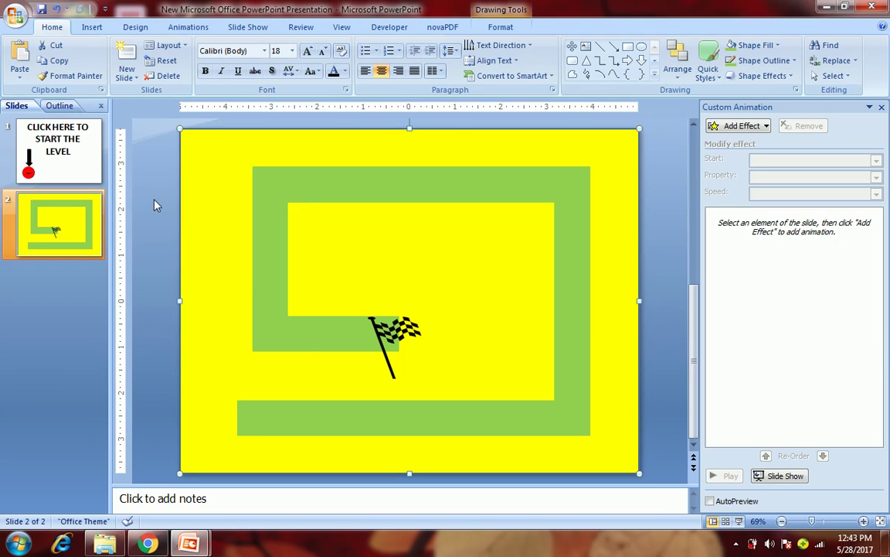
left_click(85, 177)
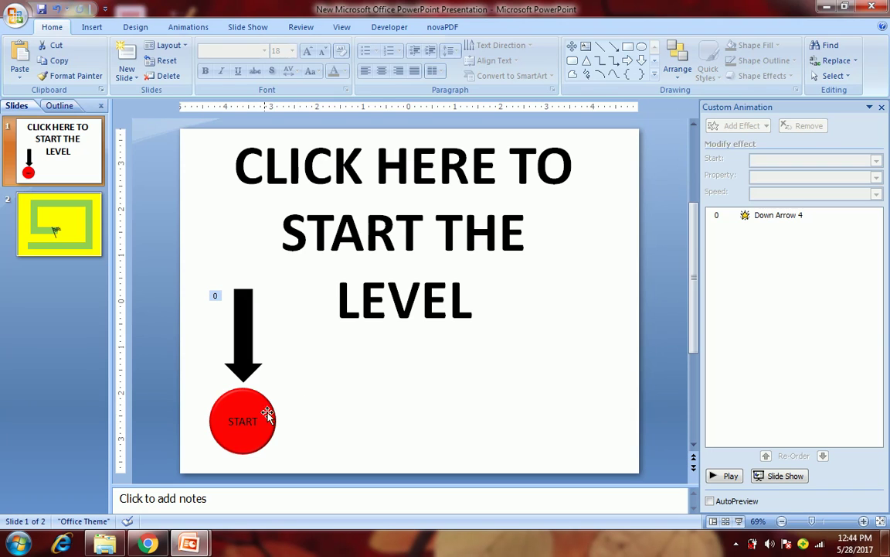
Extend the slide-2 bottom green wall further left toward the slide edge, then show slide 1.
left_click(77, 236)
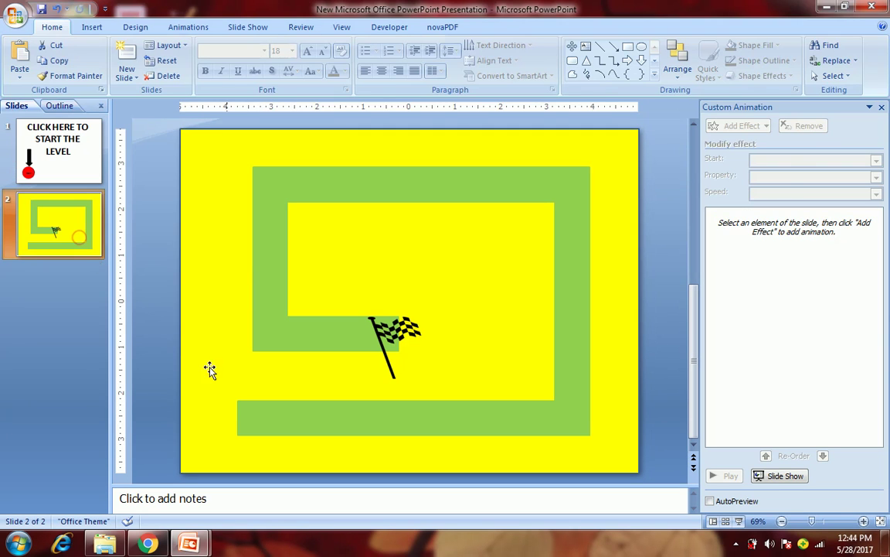
left_click(249, 429)
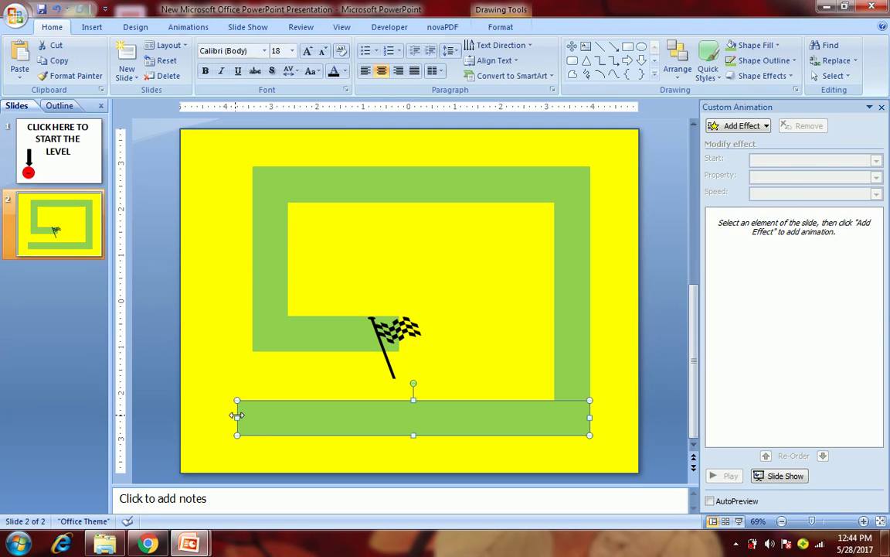
left_click_drag(237, 418, 202, 418)
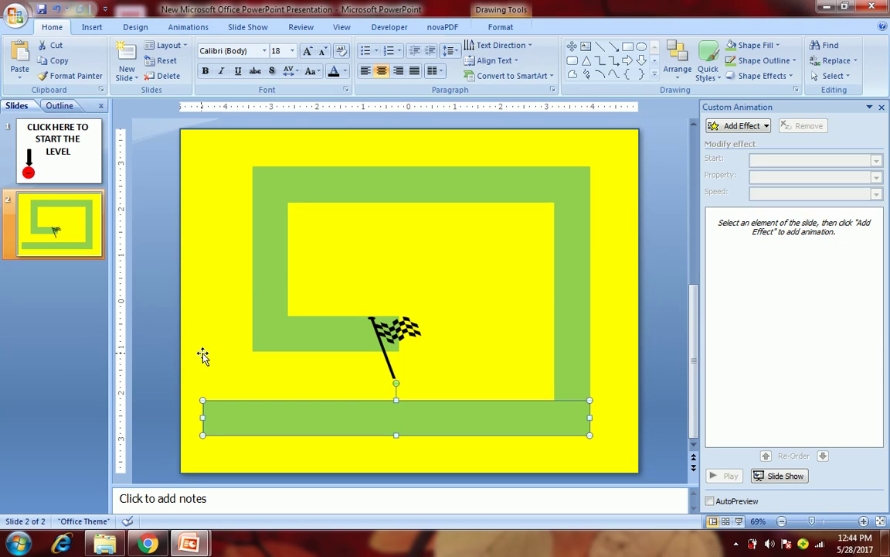
left_click(155, 315)
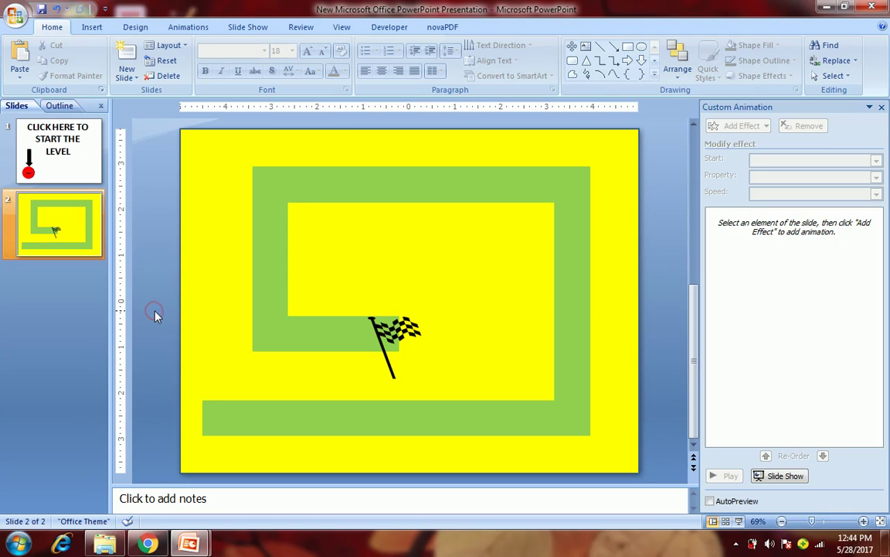
left_click(89, 178)
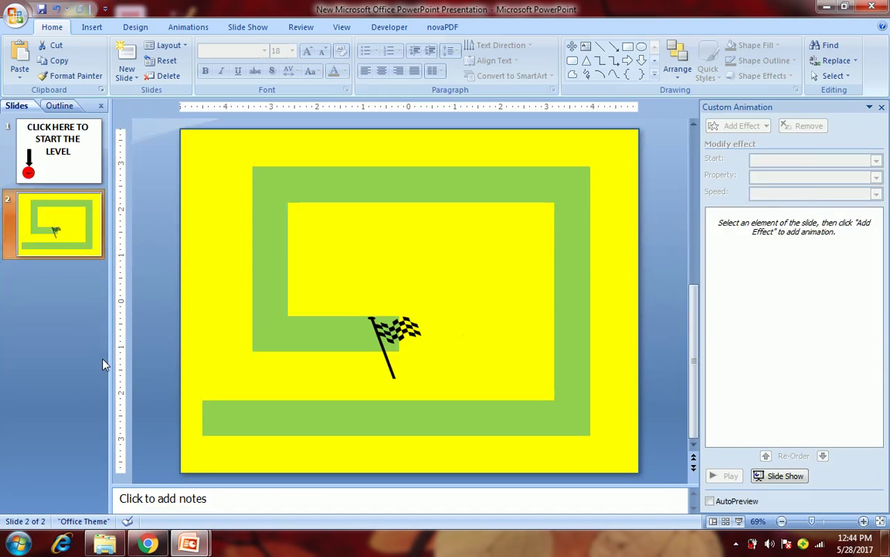
Draw a four-way block arrow and place it on the right green wall.
left_click(99, 27)
left_click(147, 58)
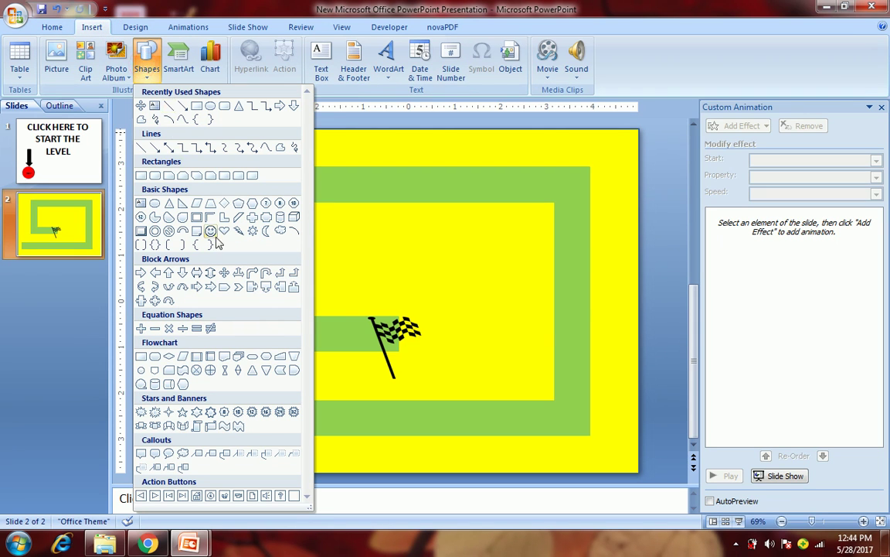
left_click(225, 273)
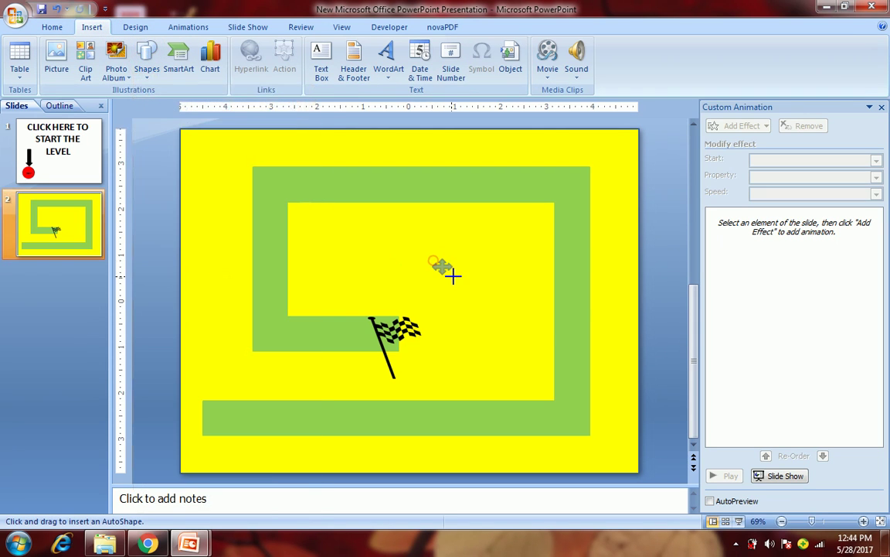
left_click_drag(472, 298, 430, 258)
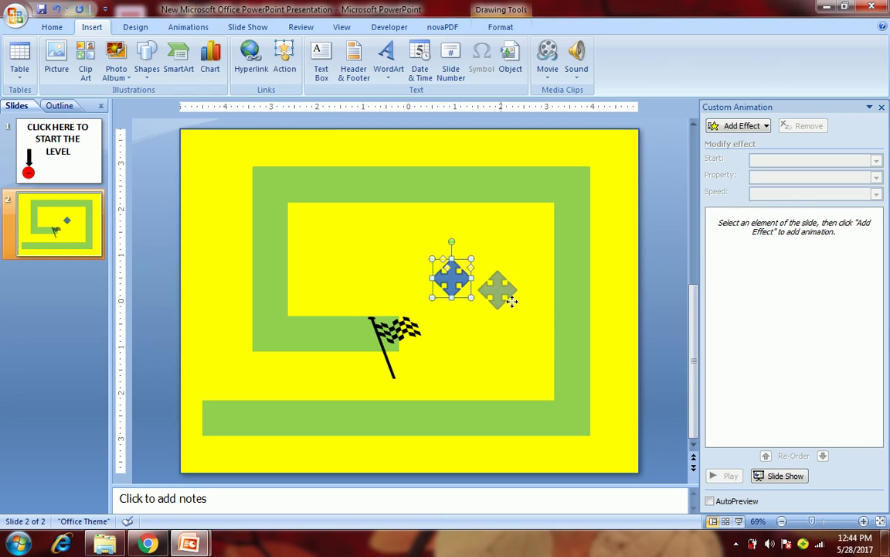
left_click_drag(512, 301, 565, 339)
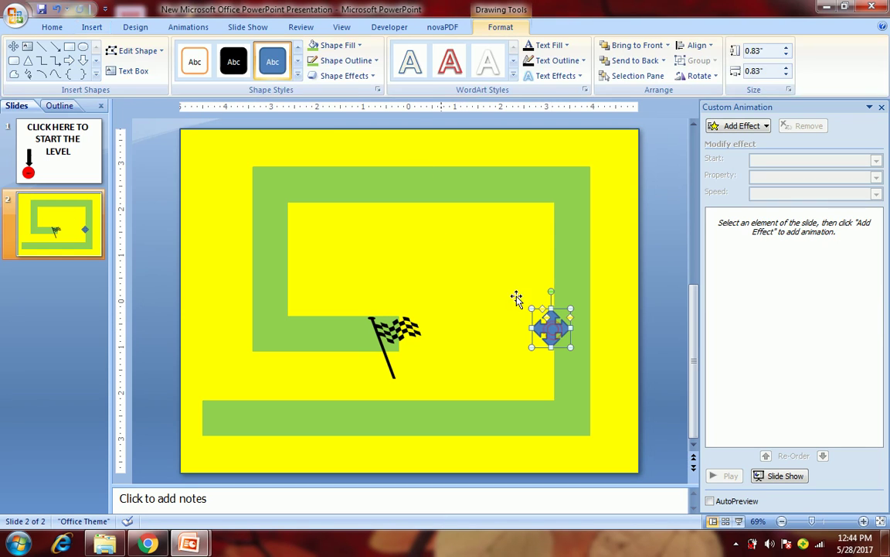
Make the arrow's fill and outline red.
left_click(350, 44)
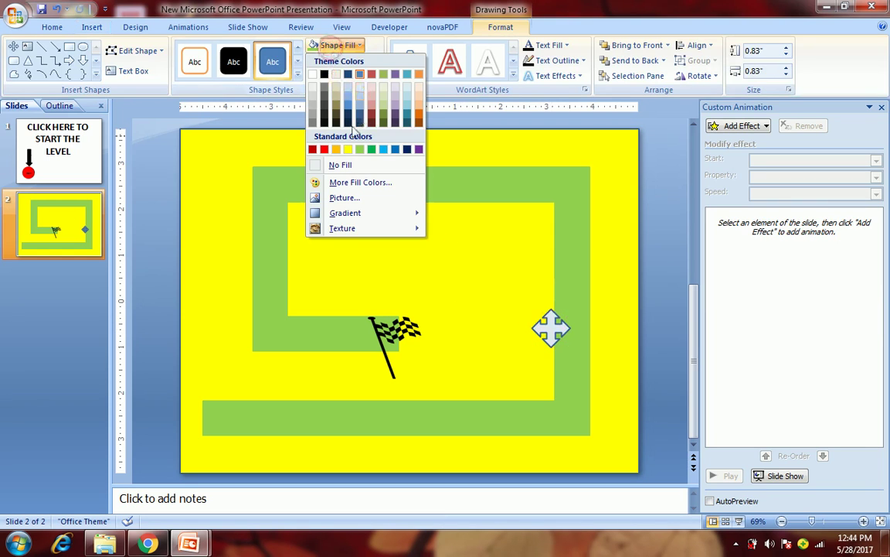
left_click(324, 149)
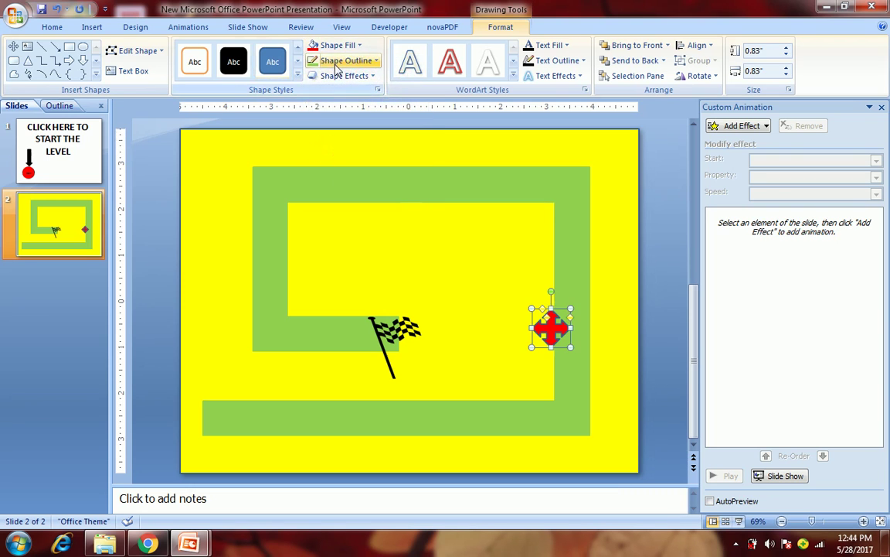
left_click(337, 62)
left_click(326, 165)
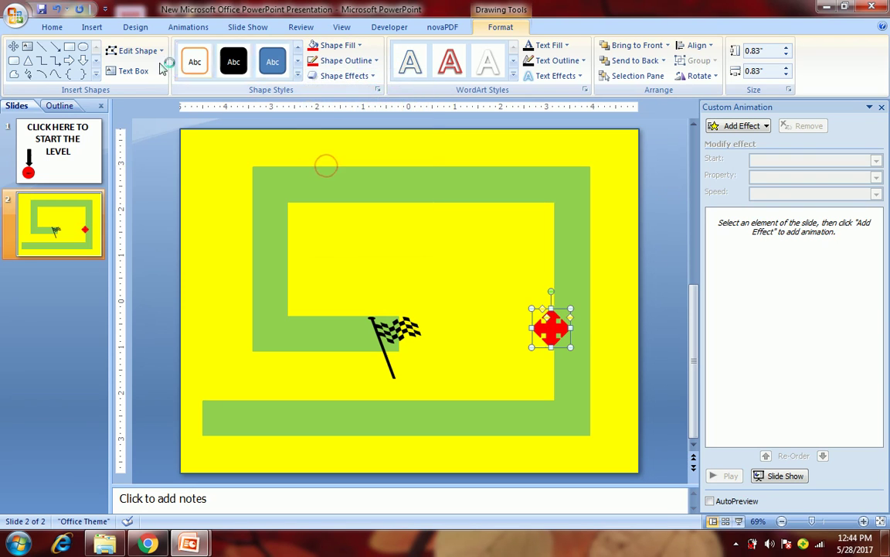
left_click(94, 27)
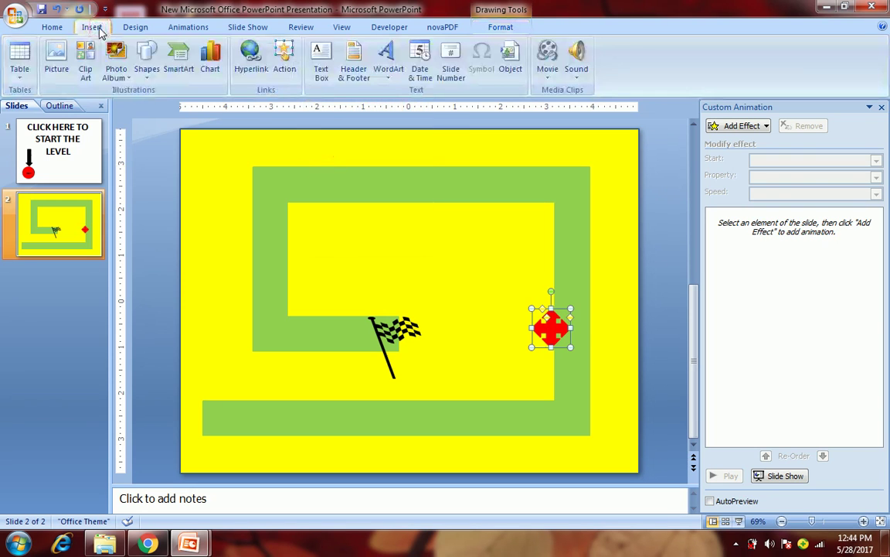
Draw a 5-point star on the top green wall and fill it red.
left_click(147, 61)
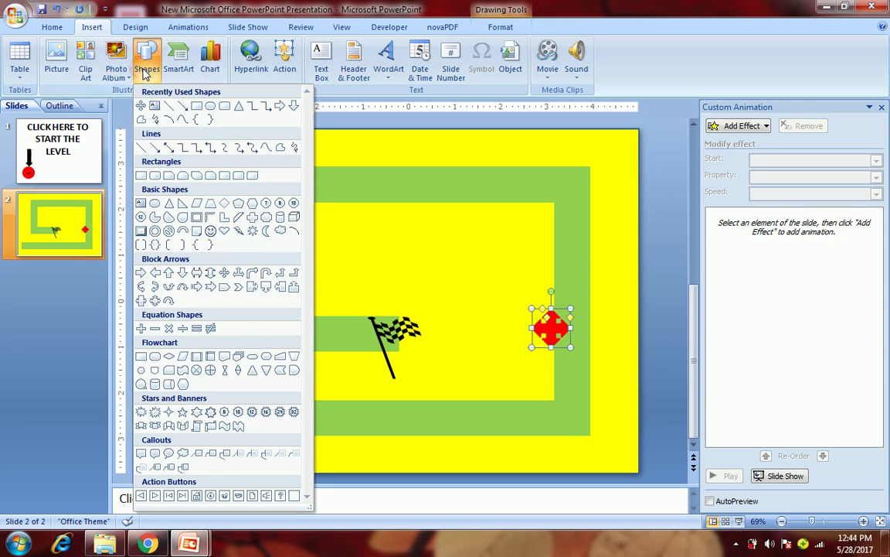
left_click(183, 414)
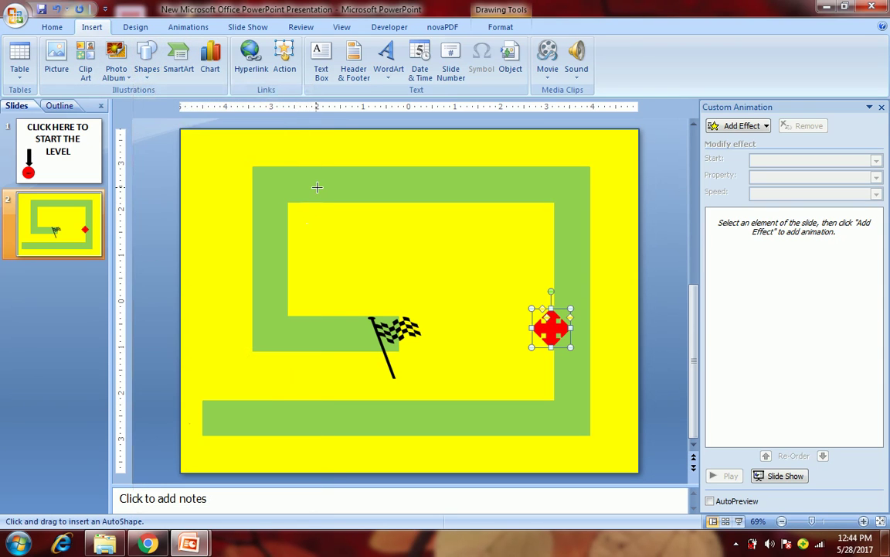
left_click_drag(317, 187, 359, 222)
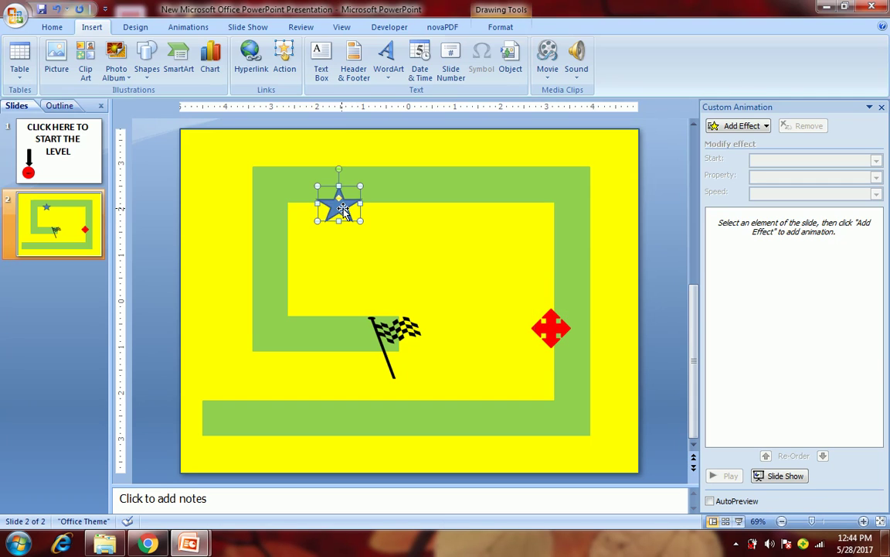
left_click(315, 43)
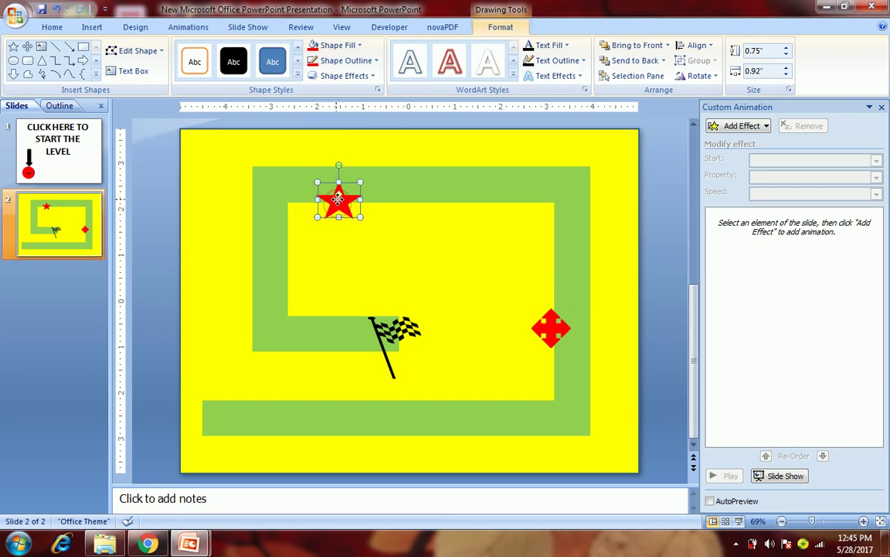
Fine-tune the star's position on the top wall with a small drag and arrow-key nudges.
left_click(369, 239)
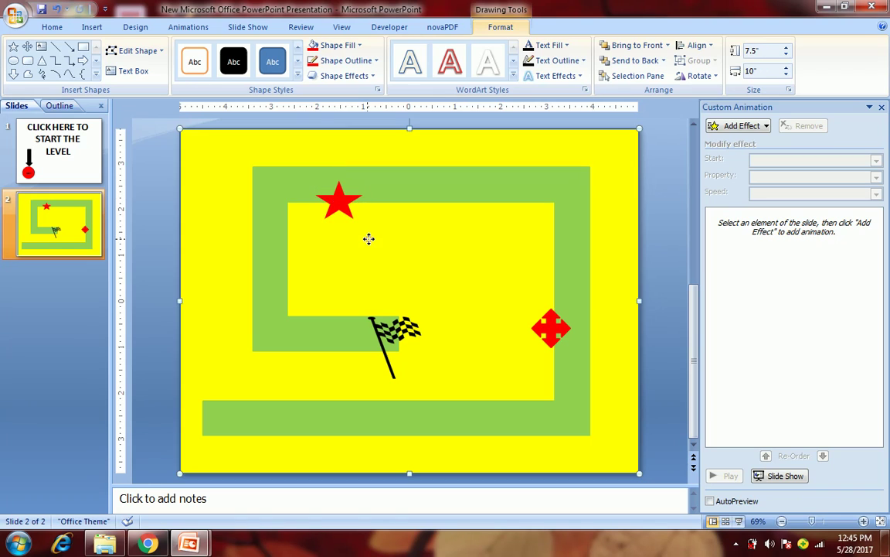
left_click(342, 202)
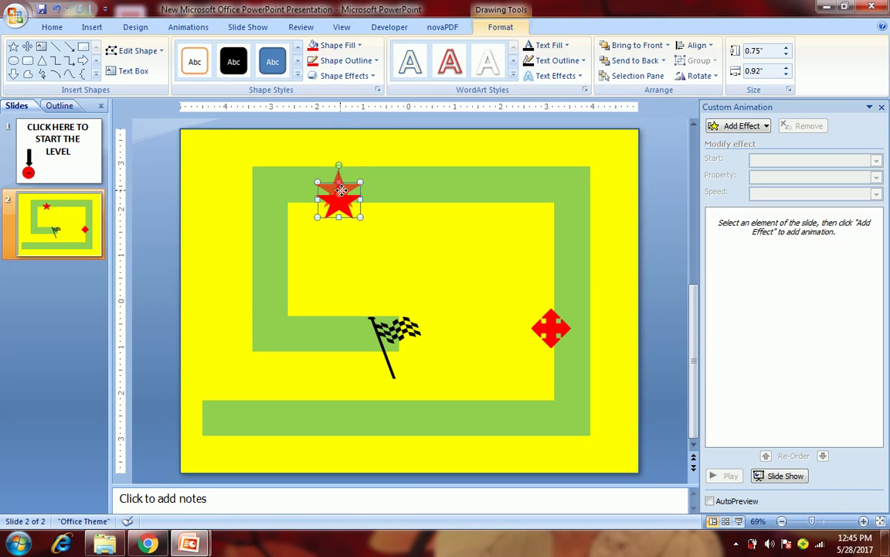
left_click_drag(342, 190, 342, 190)
left_click(398, 217)
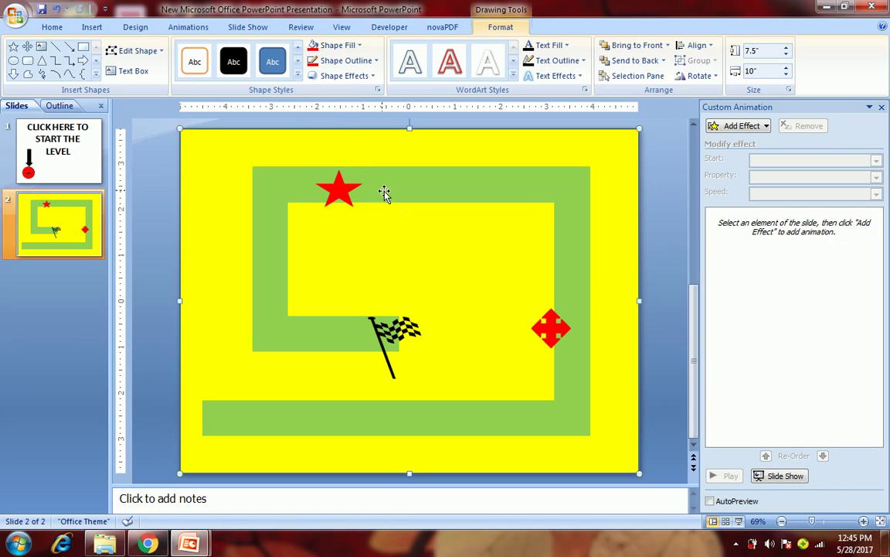
left_click(338, 194)
key("Down")
key("Down")
key("Down")
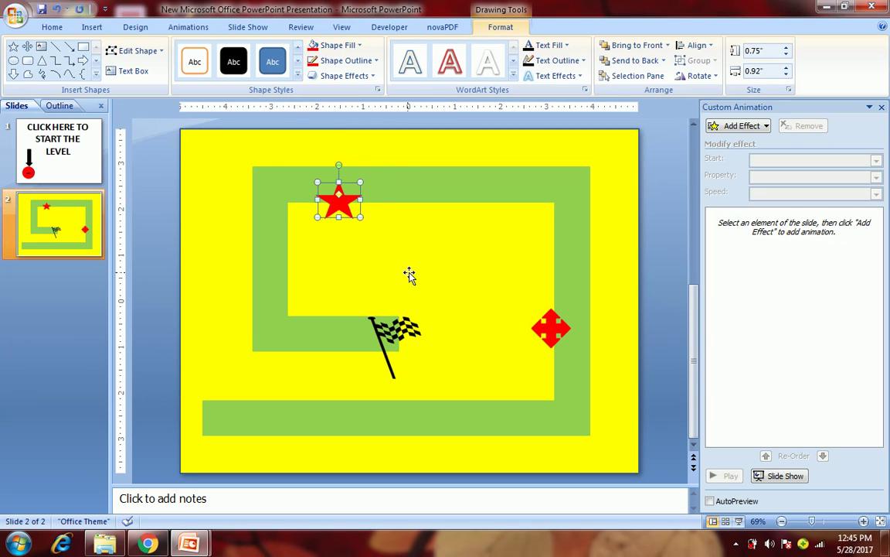
key("Down")
key("Up")
key("Down")
Fill the bottom, right, top, left and inner maze bars darker green.
left_click(409, 274)
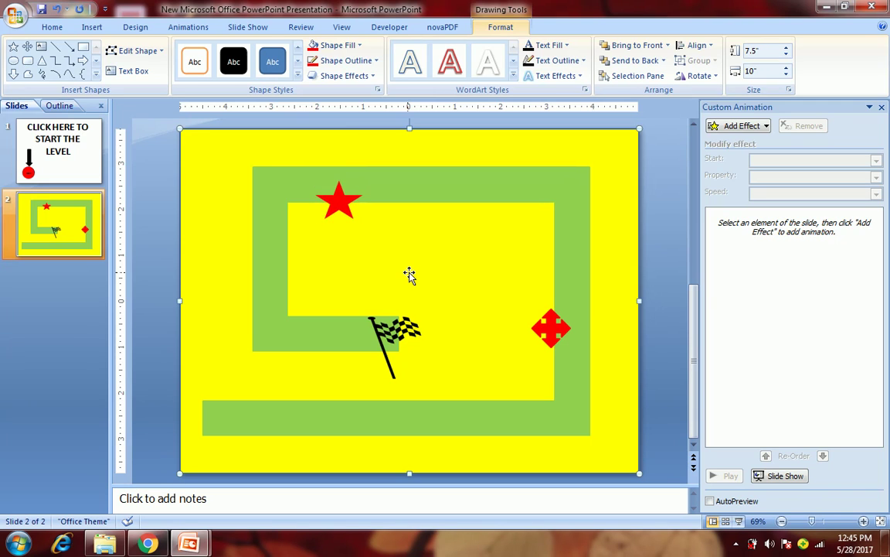
left_click(335, 419)
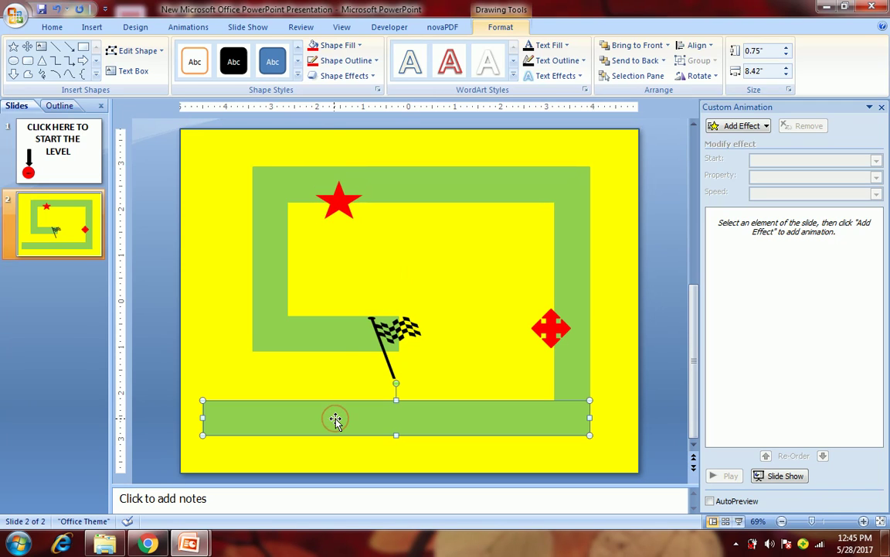
left_click(338, 45)
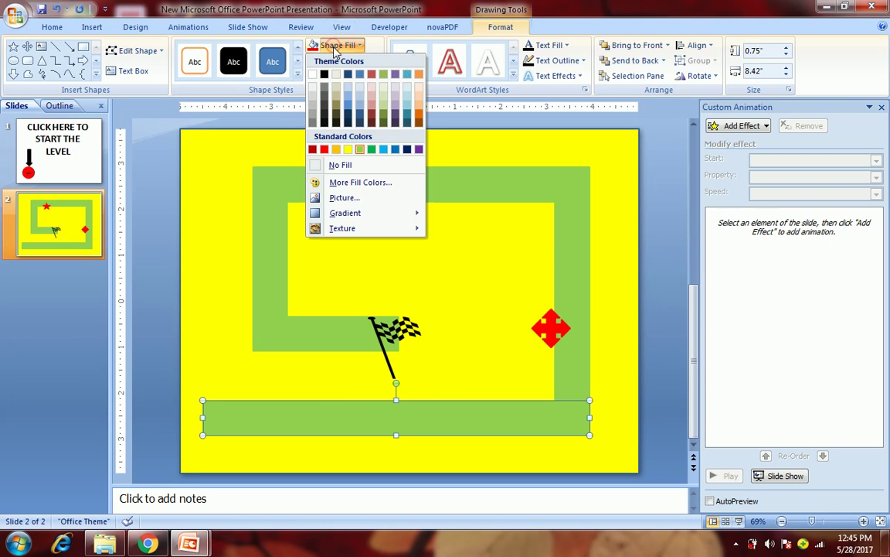
left_click(376, 150)
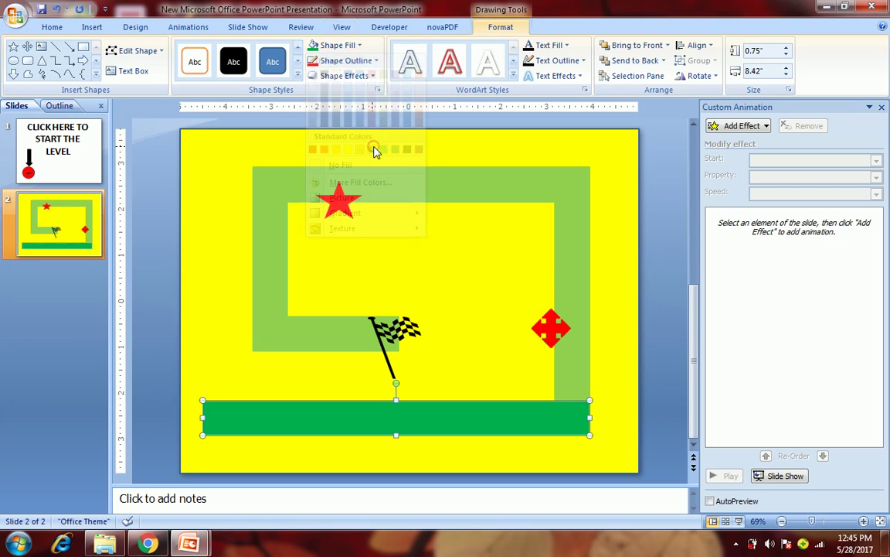
left_click(565, 254)
left_click(313, 45)
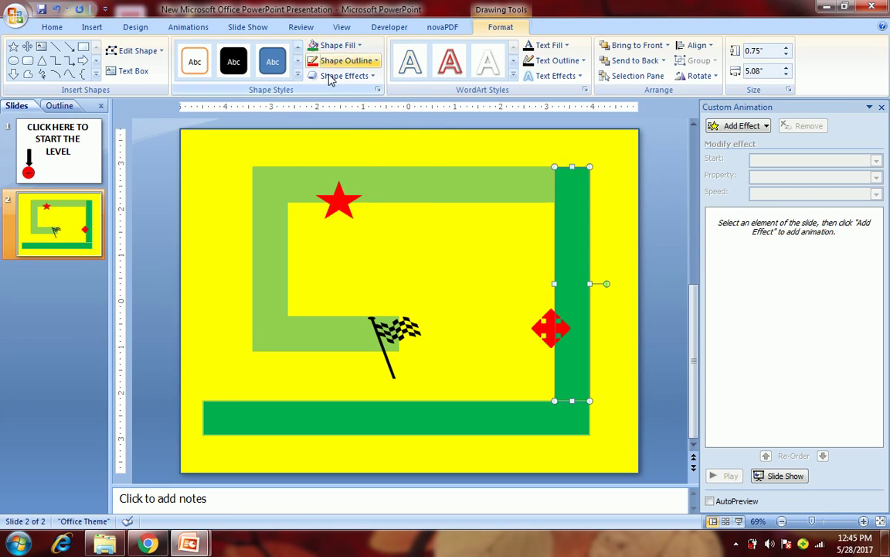
left_click(392, 189)
left_click(313, 46)
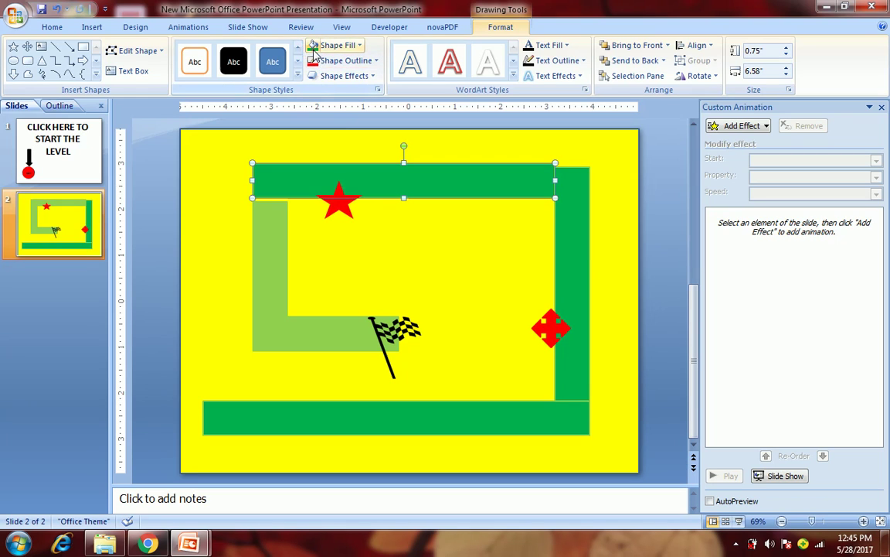
left_click(278, 253)
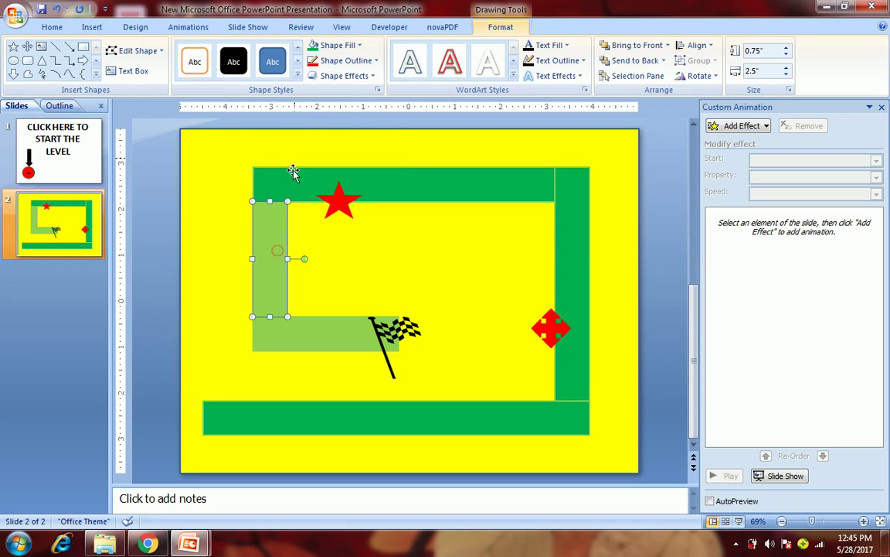
left_click(313, 45)
left_click(309, 328)
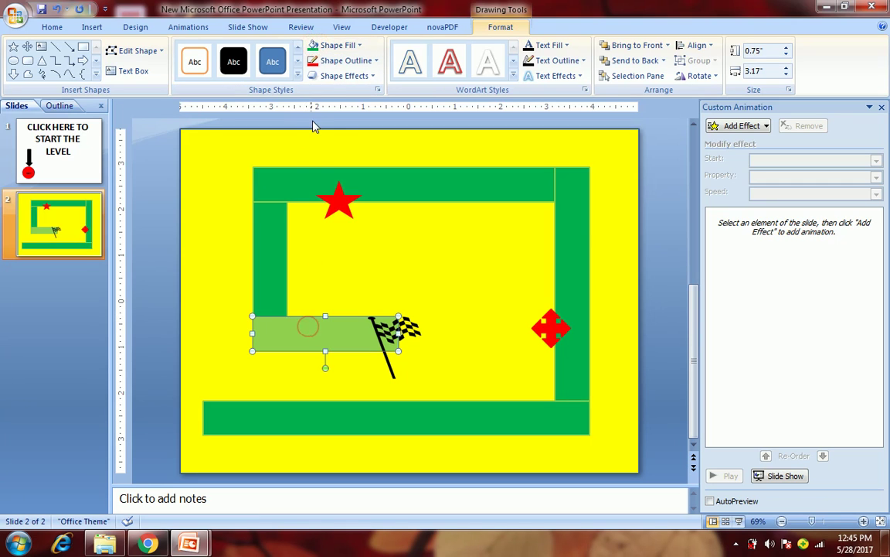
left_click(313, 44)
Give the inner bar a green outline, then select the left, top, right and bottom bars.
left_click(332, 60)
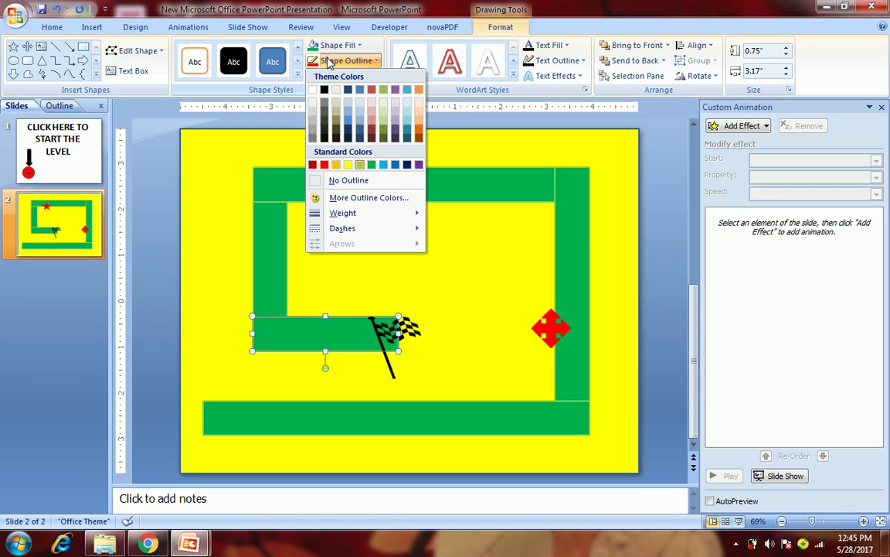
left_click(371, 165)
left_click(264, 221)
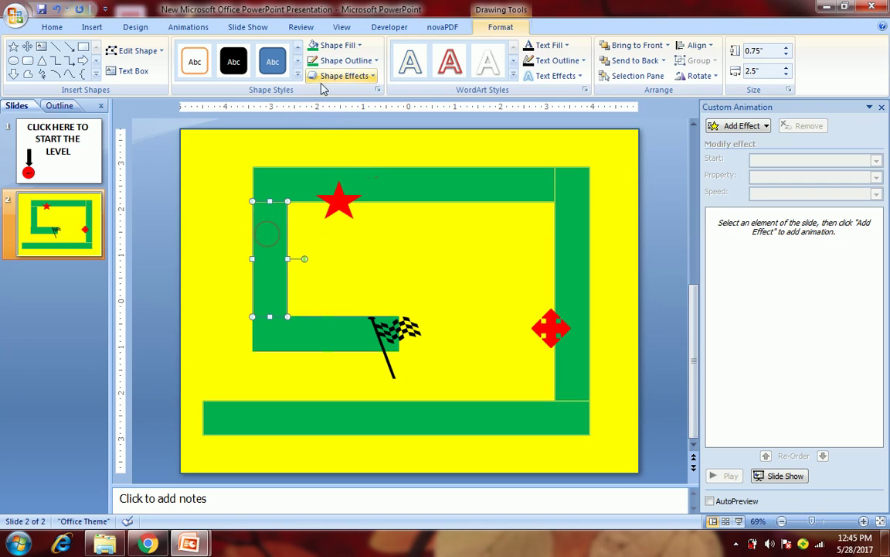
left_click(331, 168)
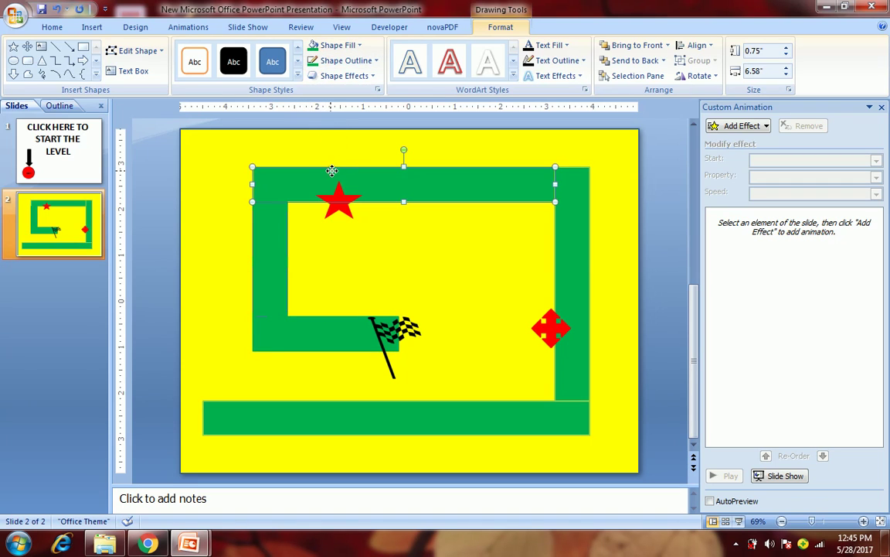
left_click(568, 190)
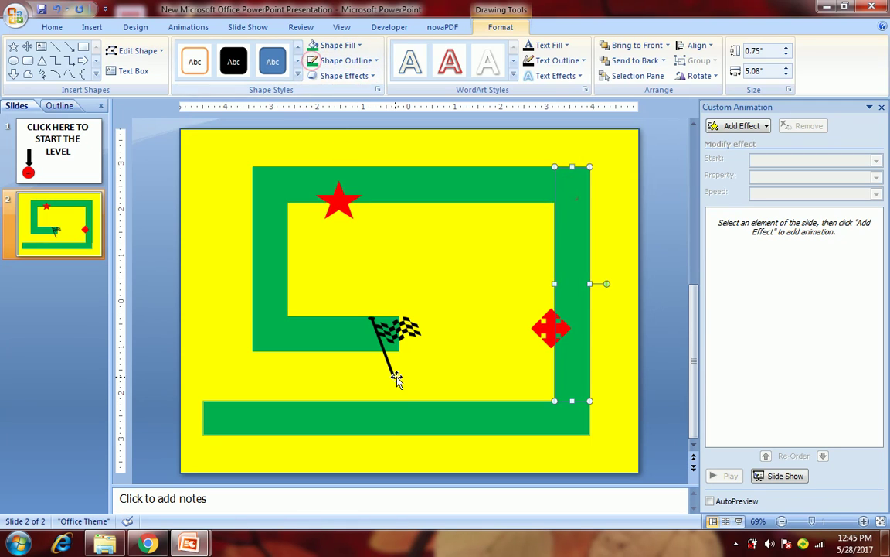
left_click(404, 418)
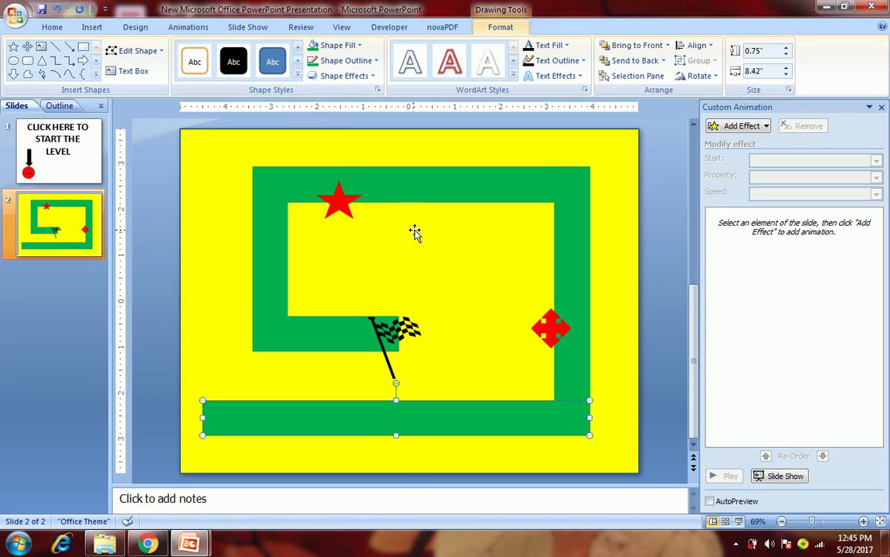
Add a third slide and delete both of its placeholders.
right_click(55, 318)
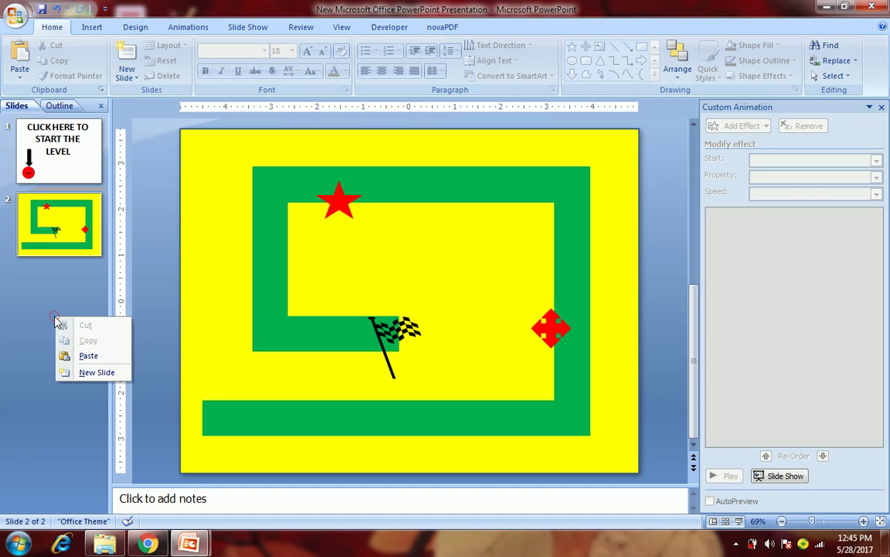
left_click(85, 372)
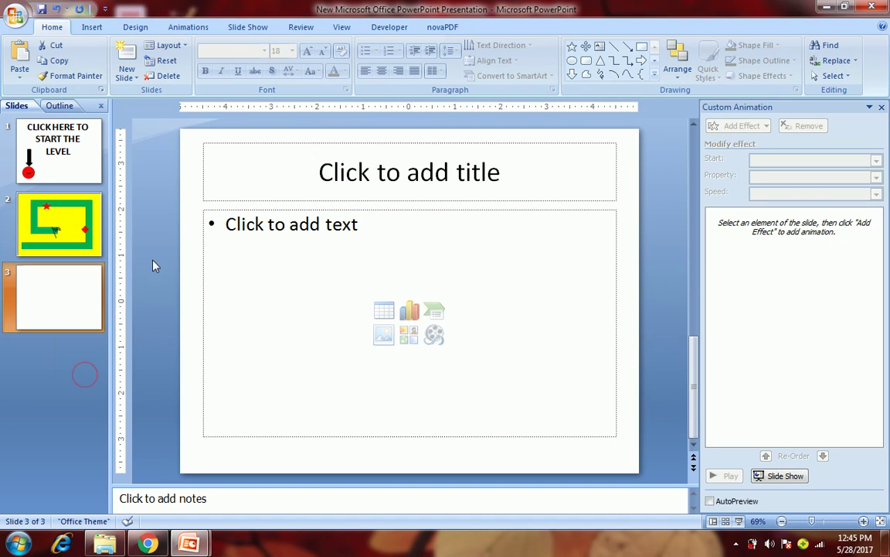
left_click_drag(162, 129, 655, 474)
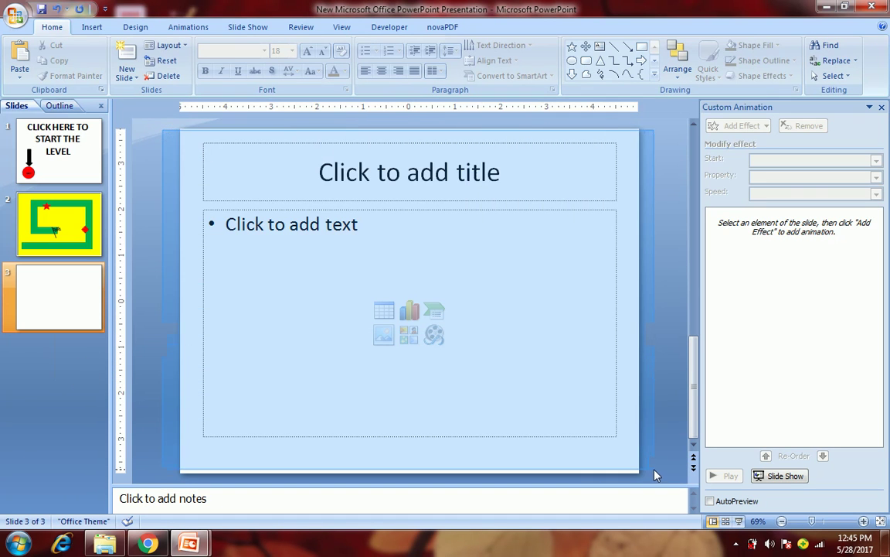
key("Delete")
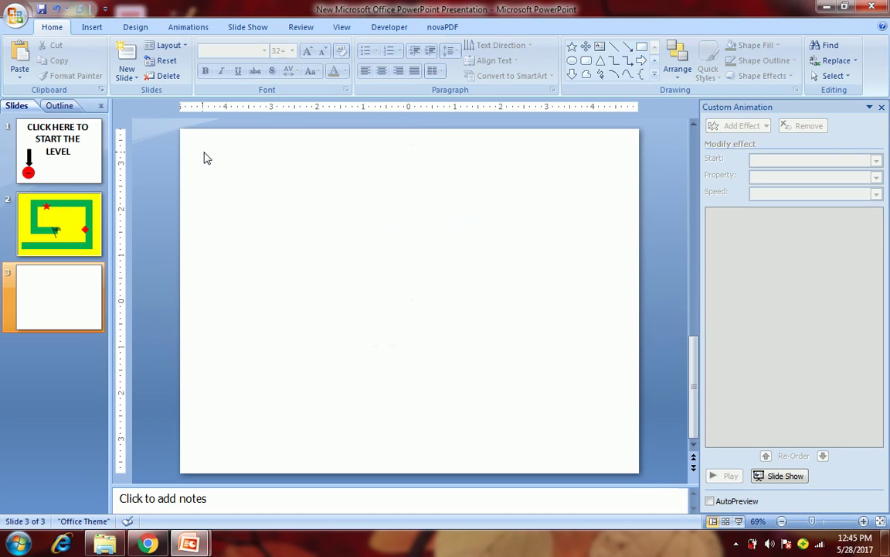
Apply the beige gradient background style from Design, then view the start slide.
left_click(131, 29)
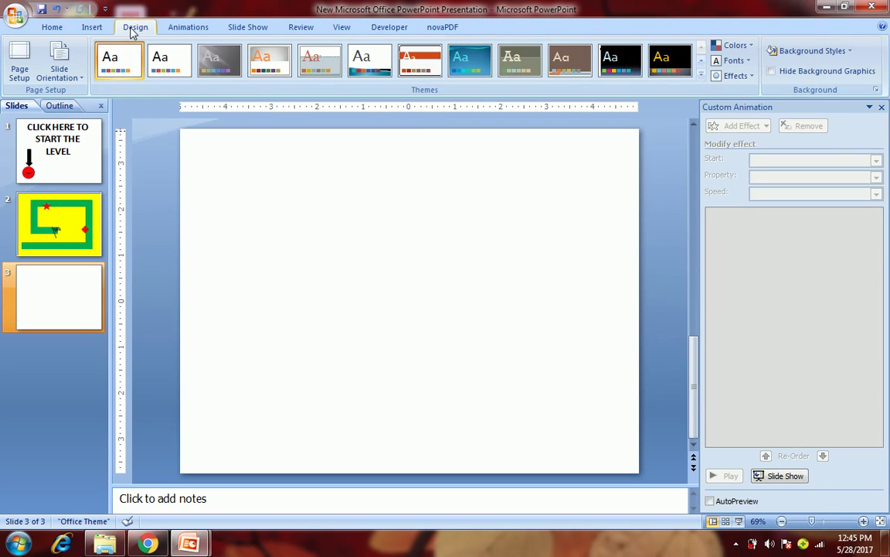
left_click(796, 51)
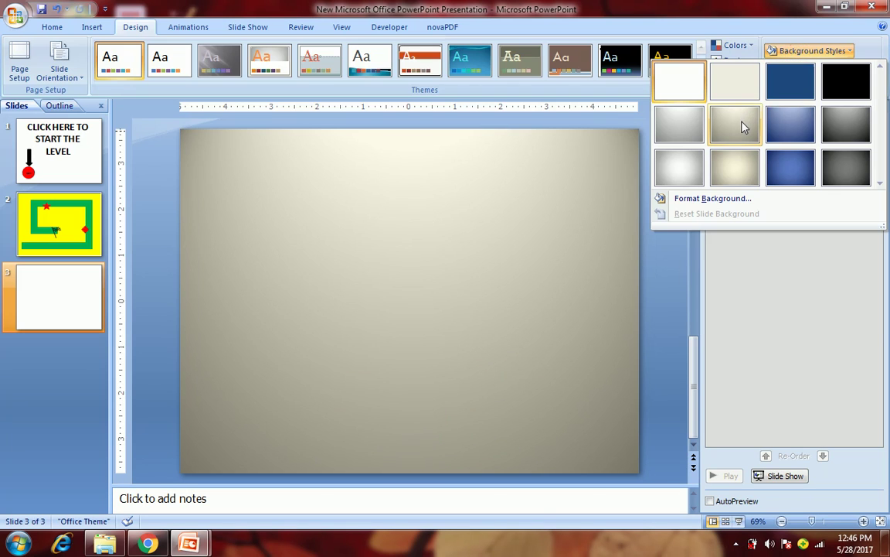
left_click(745, 128)
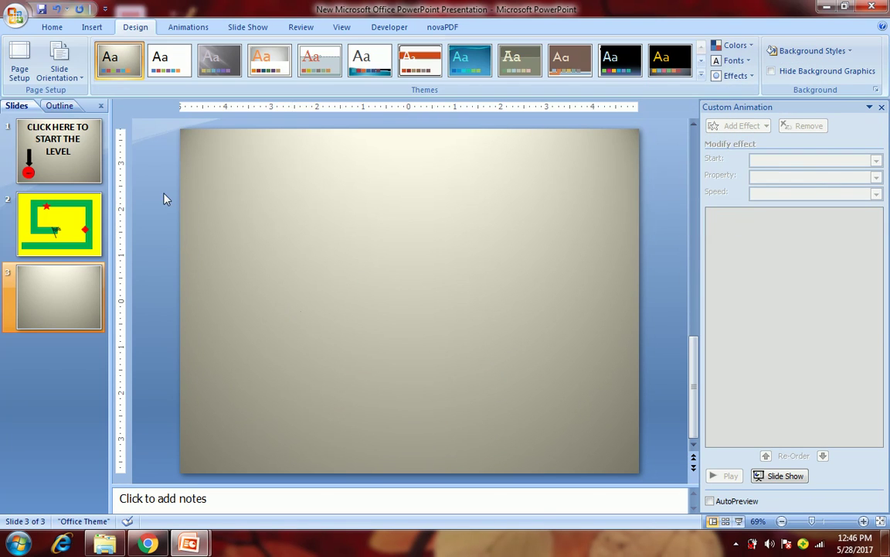
left_click(78, 127)
Copy the start slide's title box and paste it onto slide 3.
left_click(245, 172)
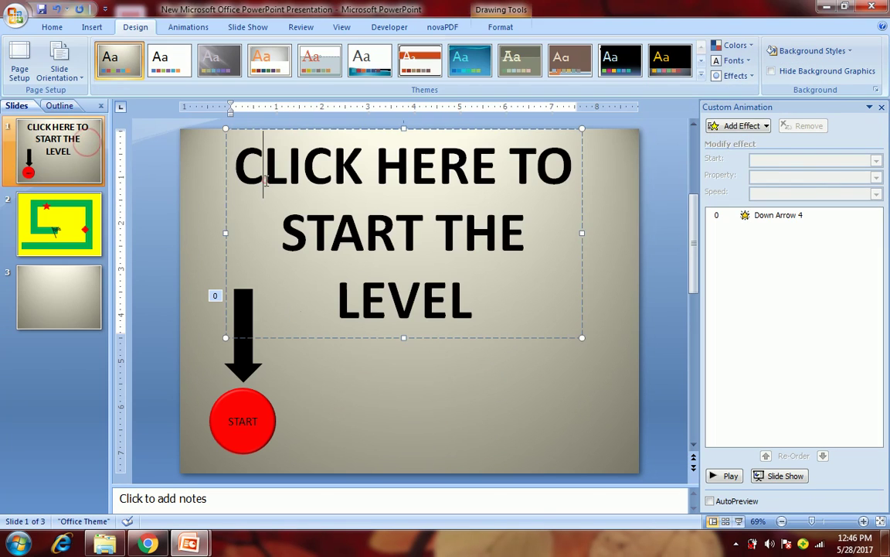
left_click(225, 179)
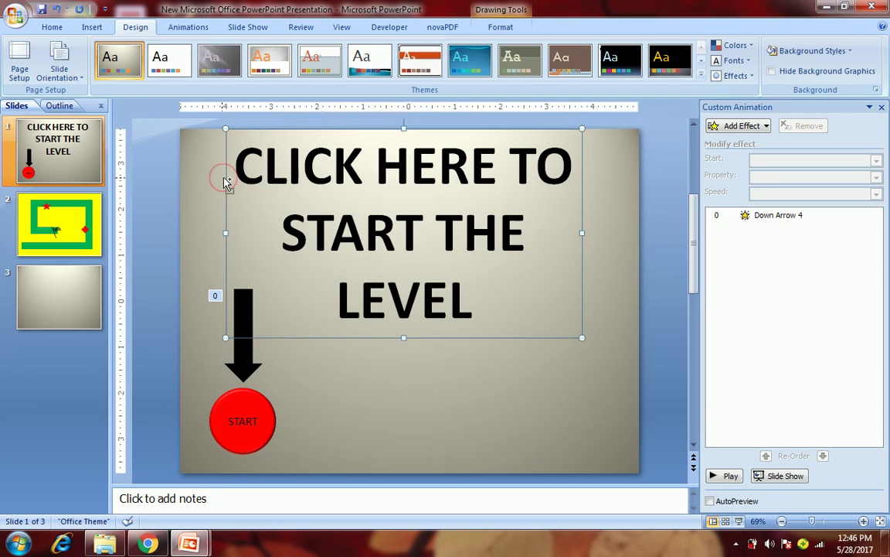
left_click(77, 286)
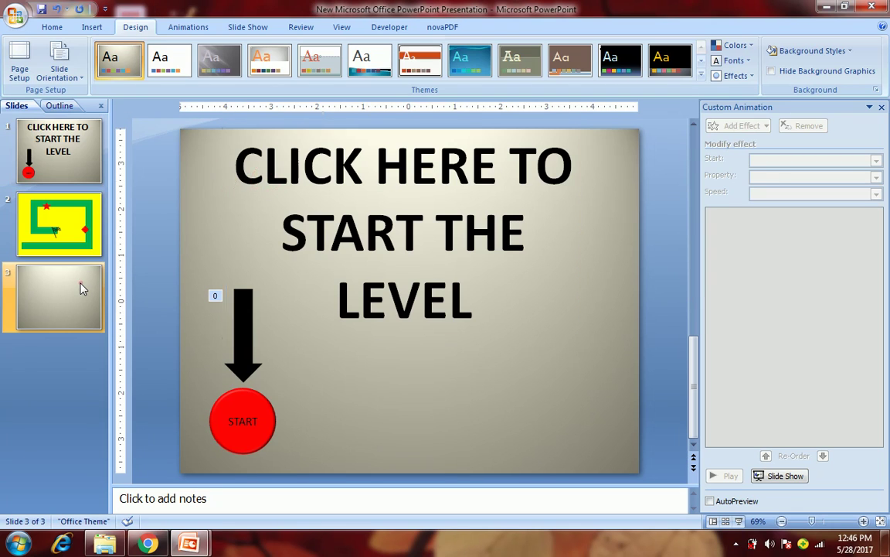
left_click(155, 246)
key("ctrl+v")
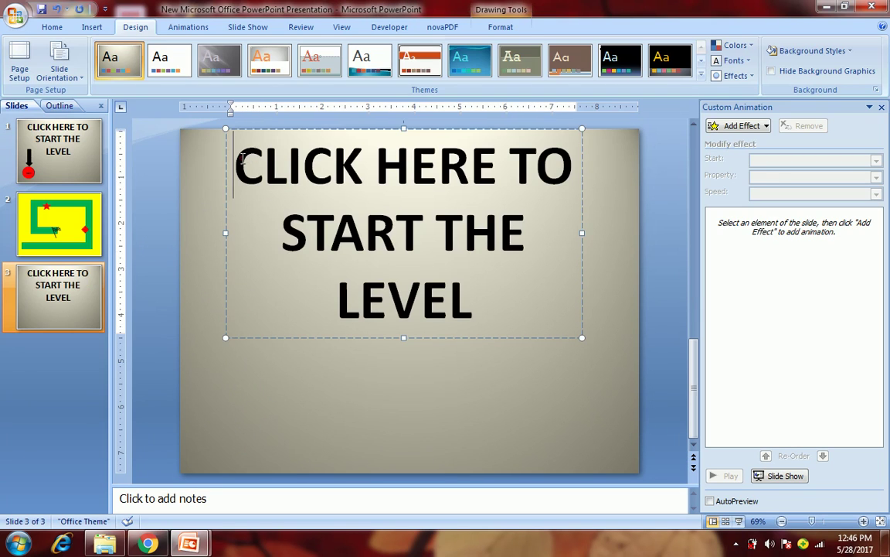
Change the pasted title text to "YOU LOST" and move it lower on the slide.
triple_click(255, 151)
left_click(437, 306)
type("YOU")
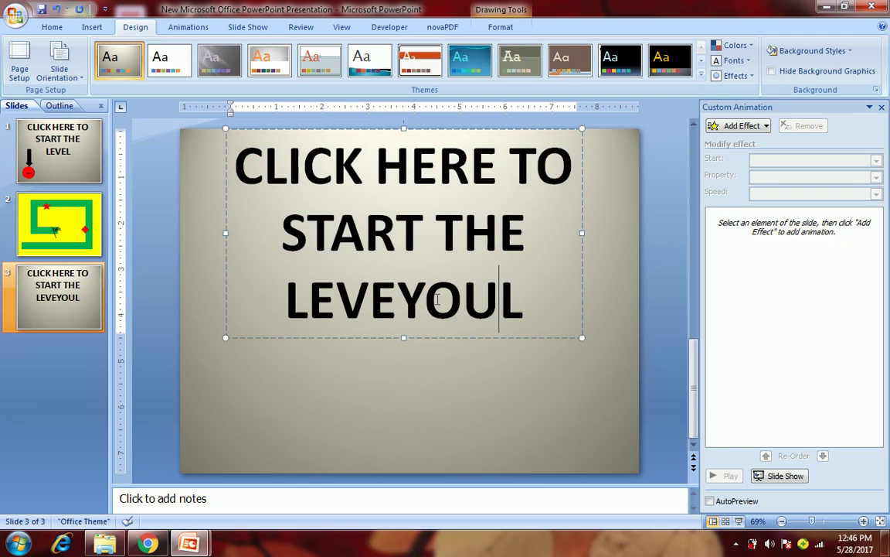
key("BackSpace")
key("BackSpace")
key("BackSpace")
key("BackSpace")
key("BackSpace")
key("BackSpace")
key("BackSpace")
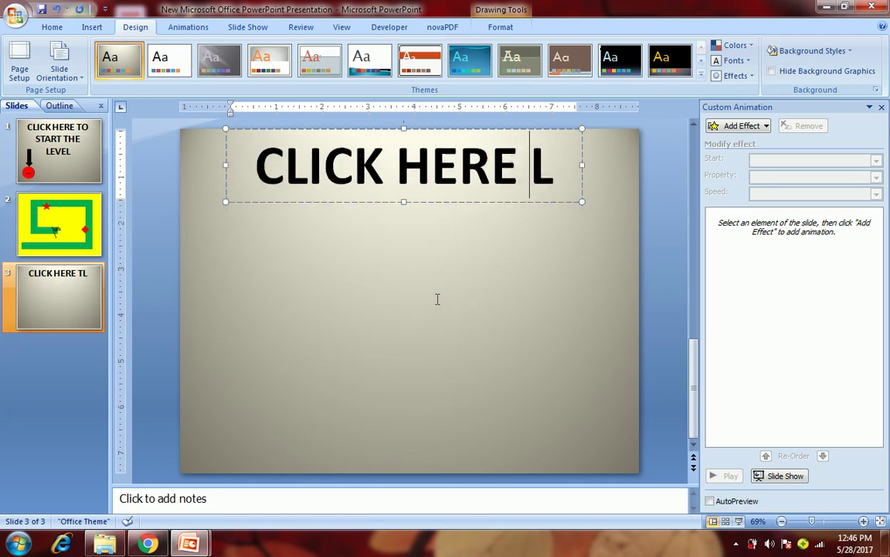
key("BackSpace")
key("BackSpace")
key("BackSpace")
key("Delete")
type("YOU ")
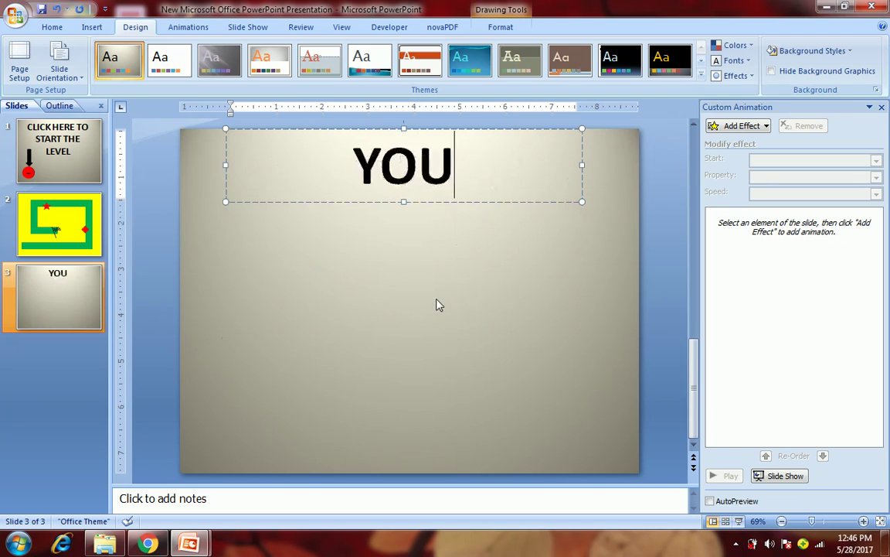
type("LOST")
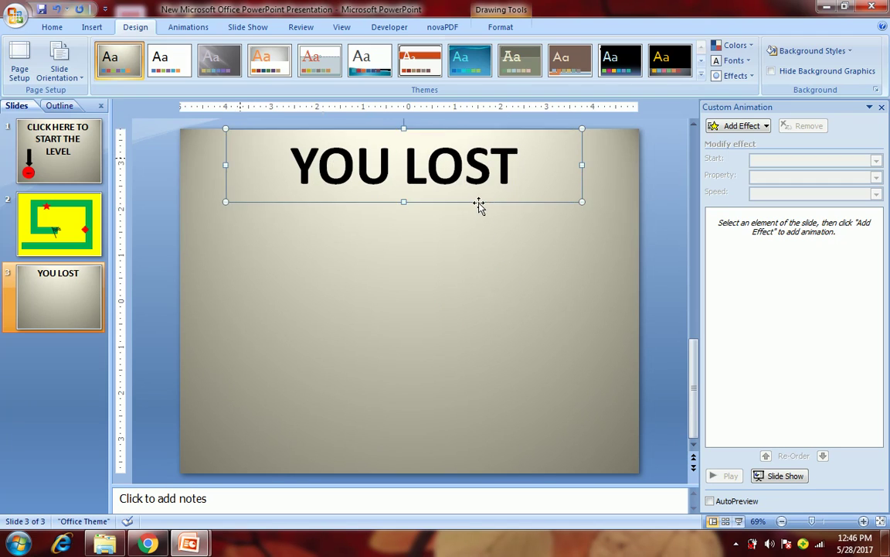
left_click_drag(479, 203, 479, 274)
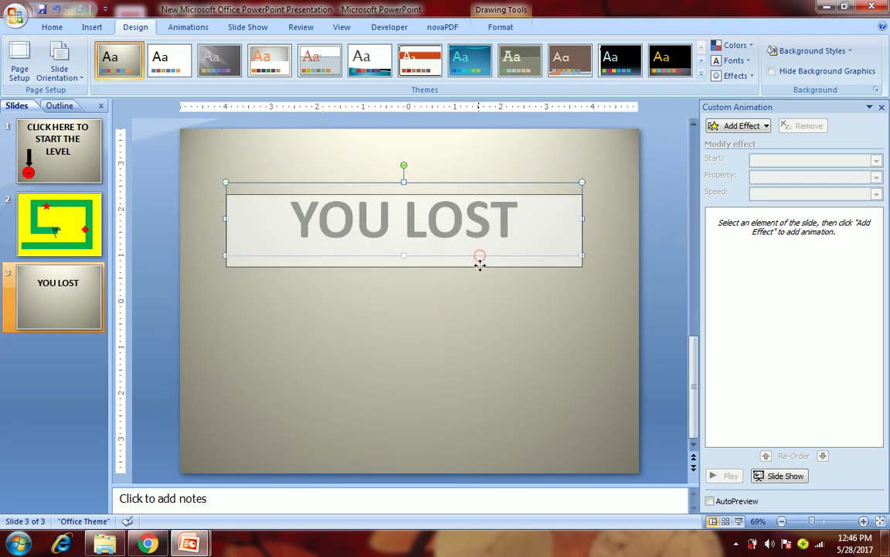
left_click(434, 303)
Draw a rectangle near the lower left of slide 3 and label it RETRY.
left_click(92, 27)
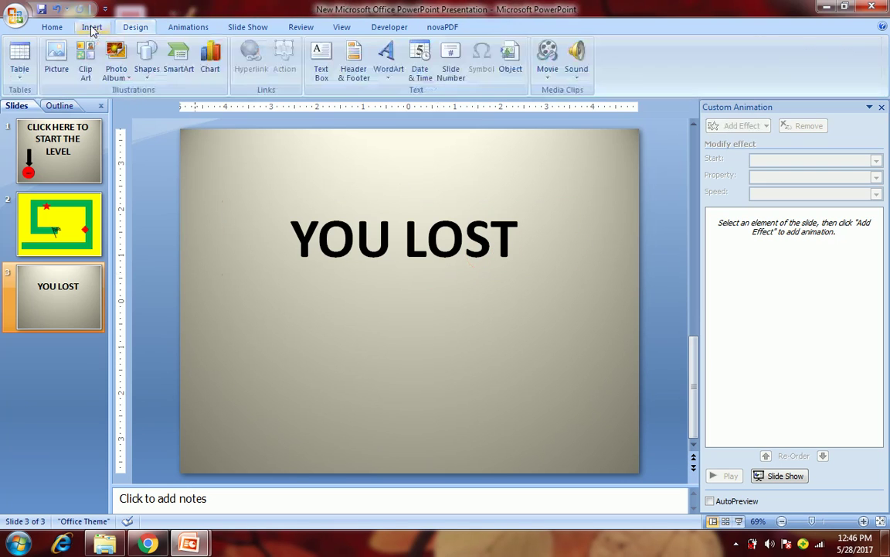
left_click(147, 66)
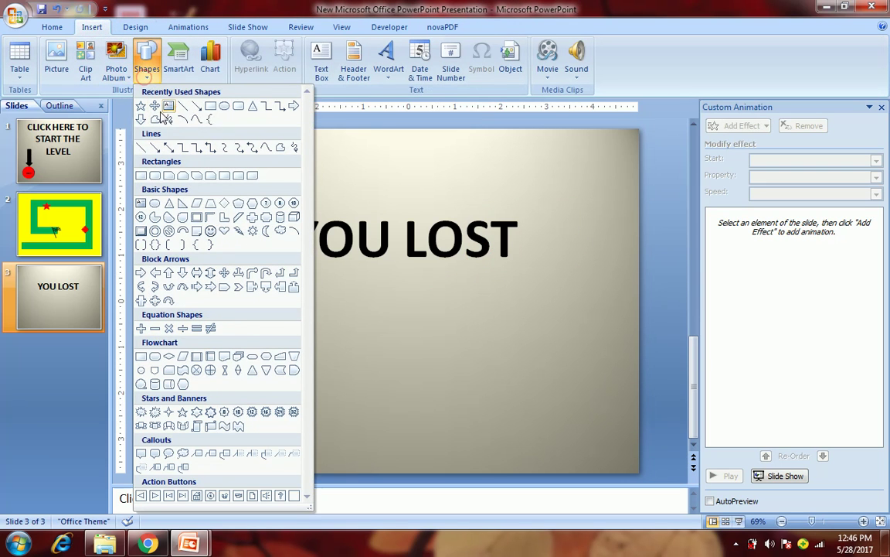
left_click(211, 106)
left_click_drag(222, 355, 330, 408)
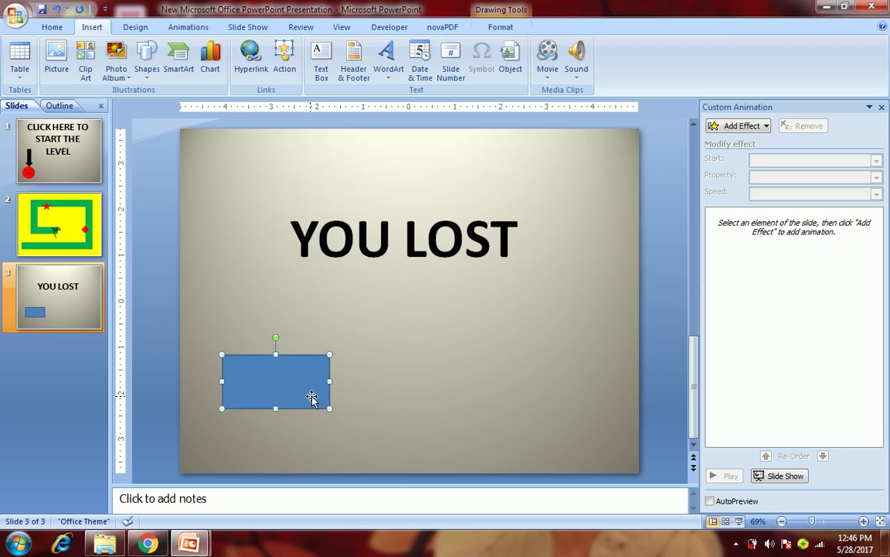
type("RETRY")
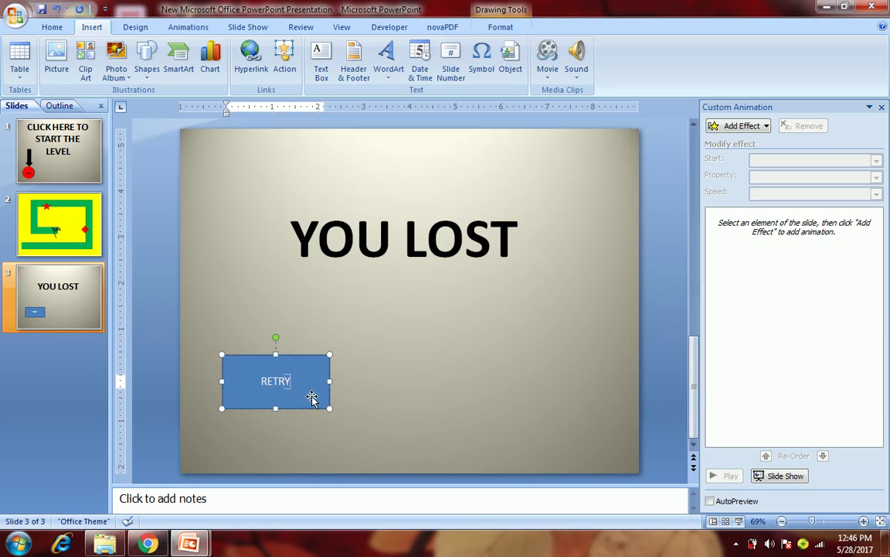
Set the RETRY text to 36 pt and drag a copy of the box to the right.
key("ctrl+a")
right_click(285, 387)
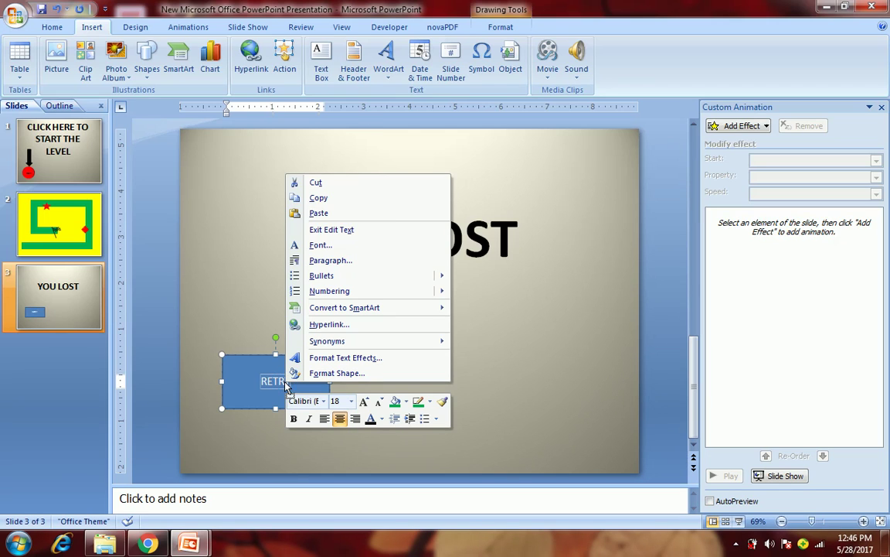
left_click(371, 418)
left_click(351, 400)
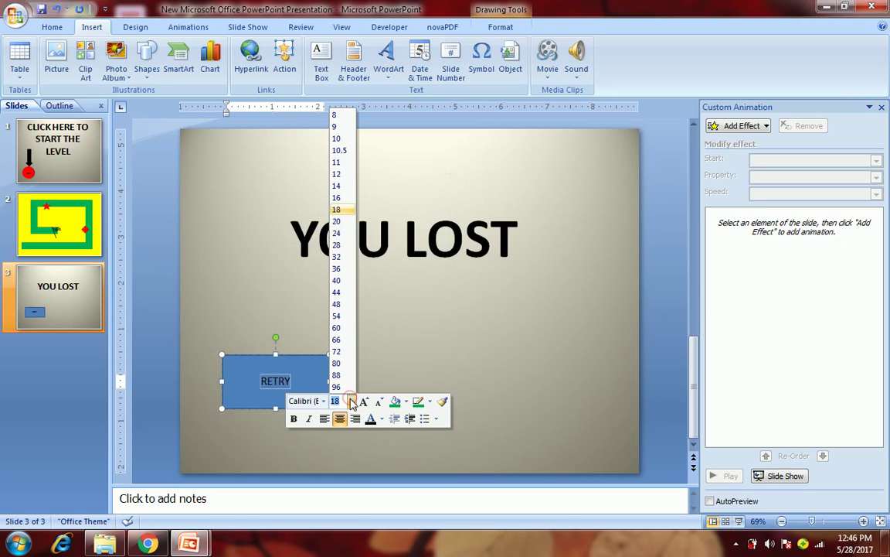
left_click(336, 246)
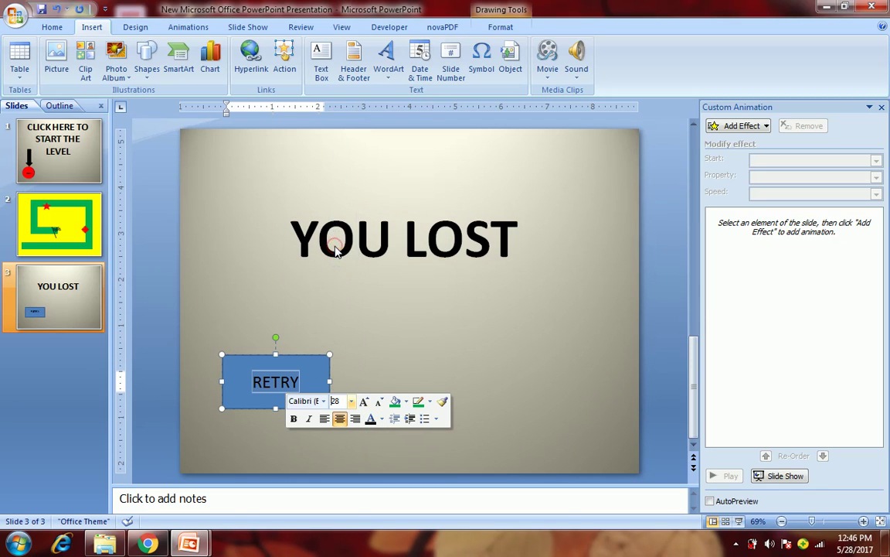
left_click(352, 401)
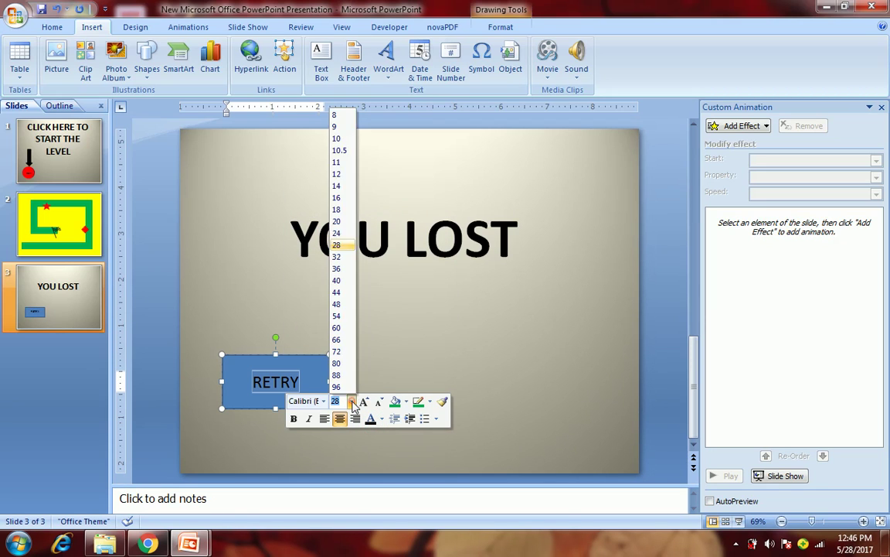
left_click(336, 268)
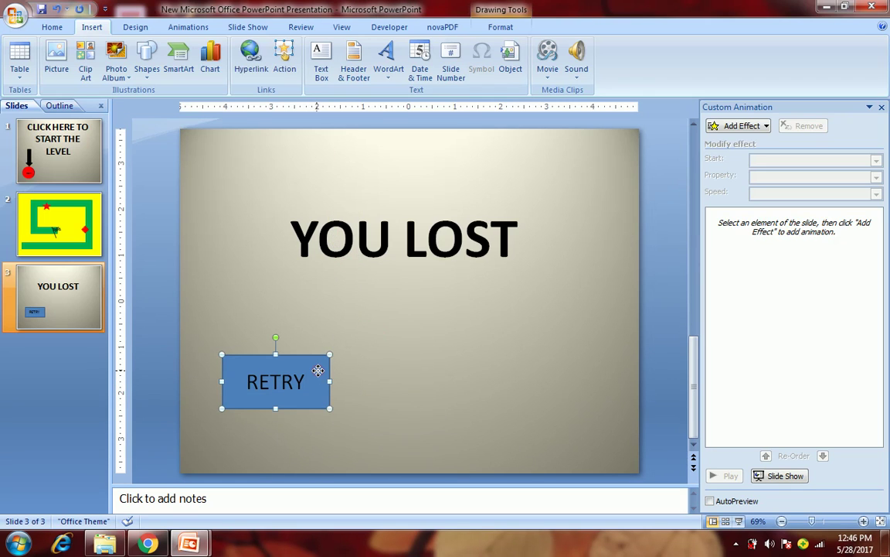
mouse_move(345, 372)
left_mouse_down()
mouse_move(526, 372)
mouse_move(550, 363)
left_mouse_up()
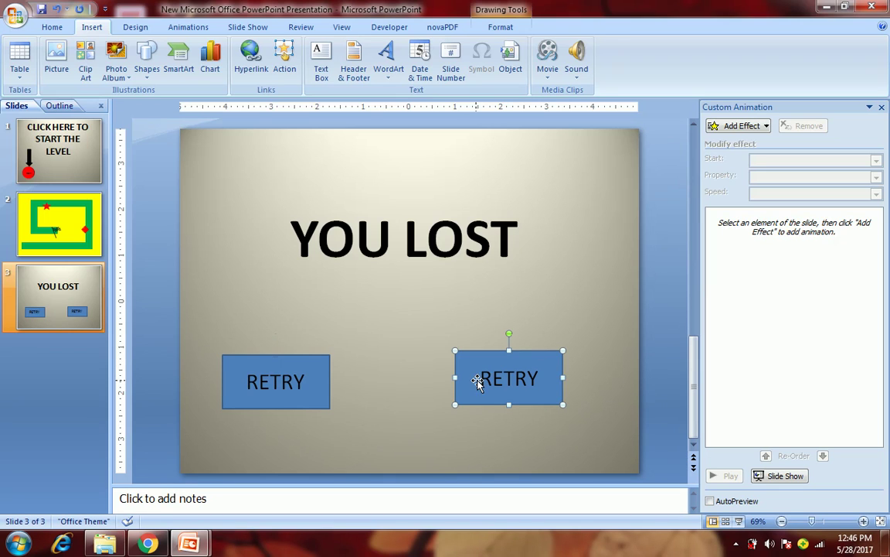
Change the copied box's text to EXIT.
double_click(475, 379)
type("E")
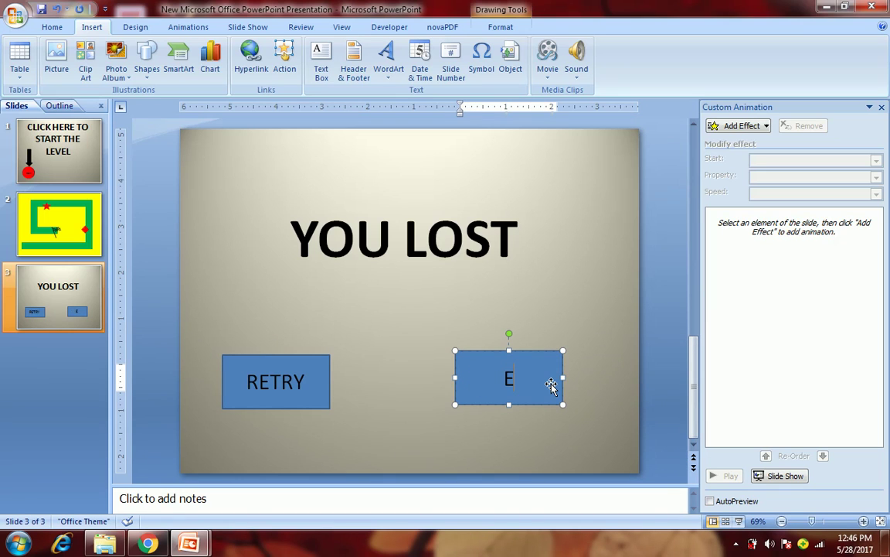
type("XIT")
left_click(451, 321)
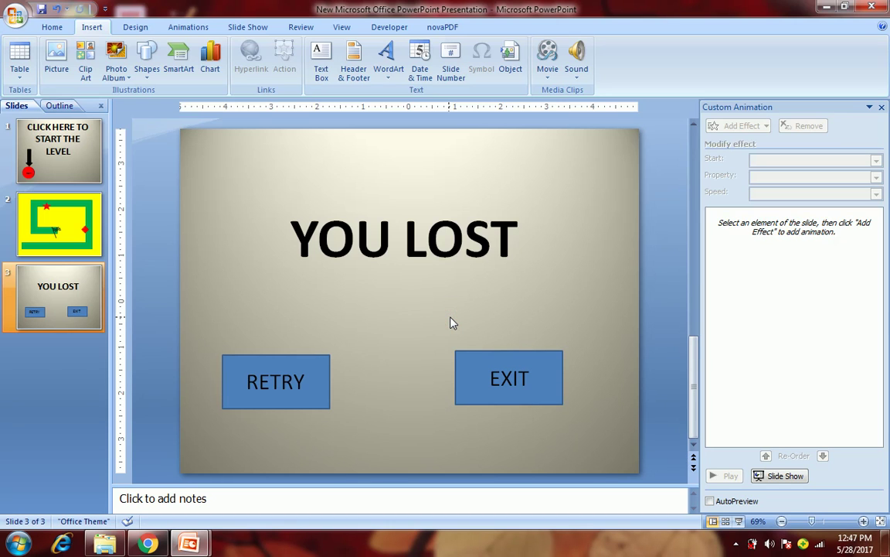
Select slide 3 in the slide list and place the insertion point after it.
left_click(247, 270)
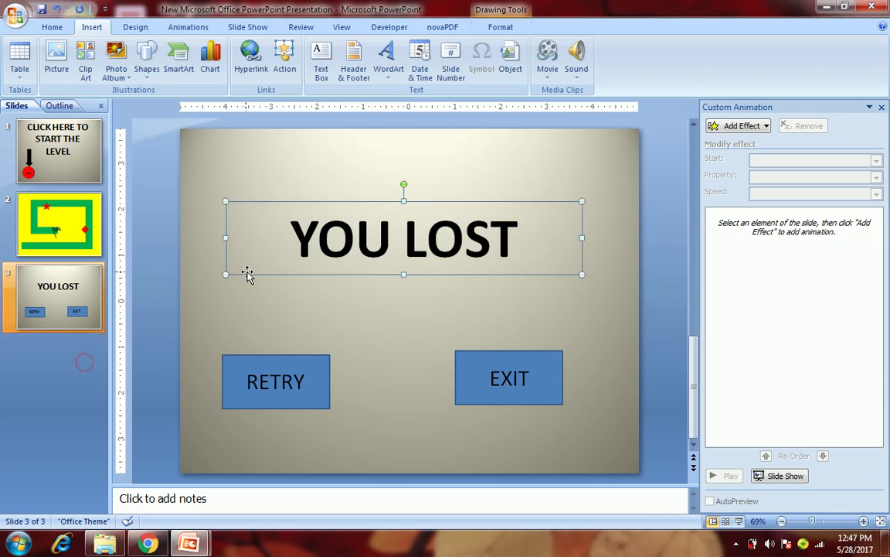
left_click(79, 297)
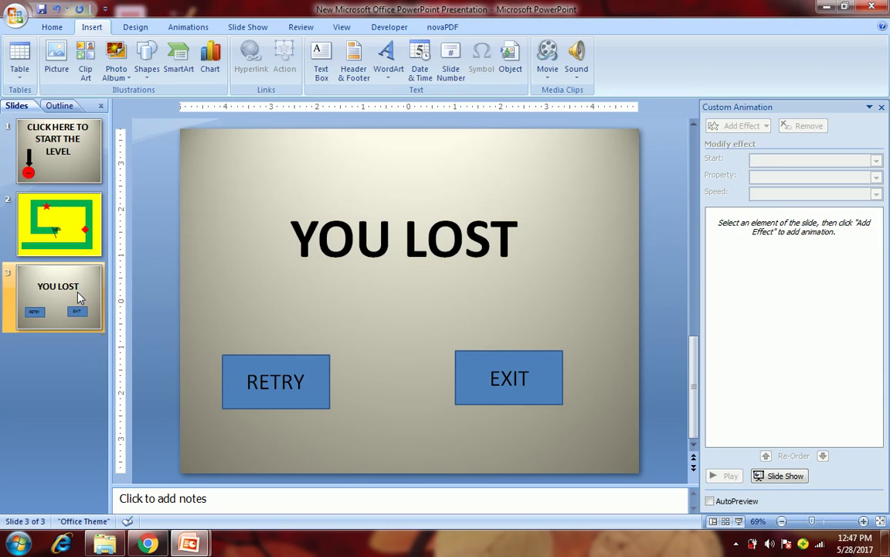
left_click(56, 370)
Paste slide 3 as slide 4 and retitle it CONGRATULATIONS YOU WIN.
key("ctrl+v")
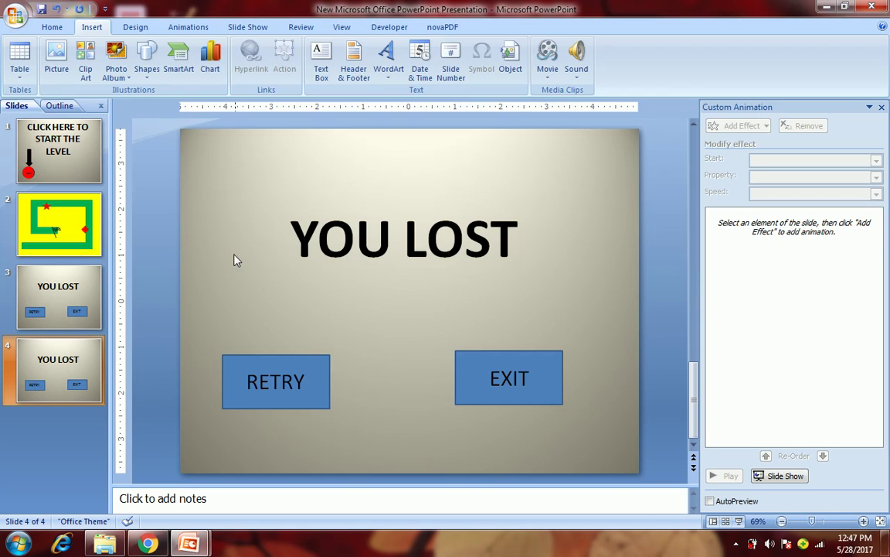
left_click(297, 236)
key("Delete")
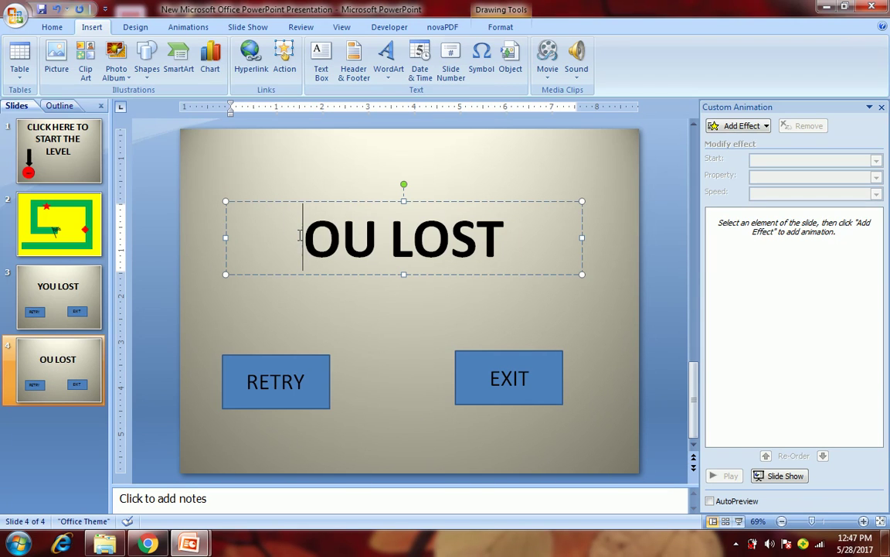
key("Delete")
key("Delete")
key("Delete")
key("Delete")
key("Delete")
type("CON")
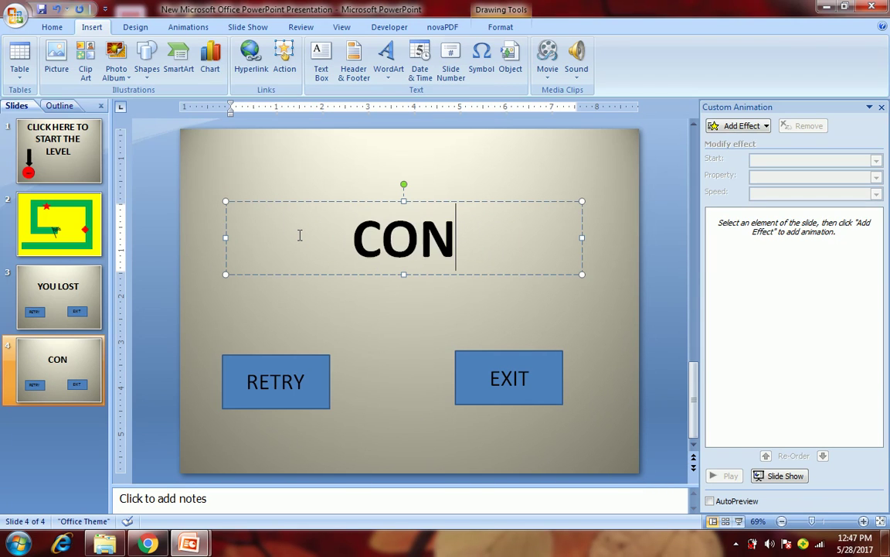
type("GRATULATI")
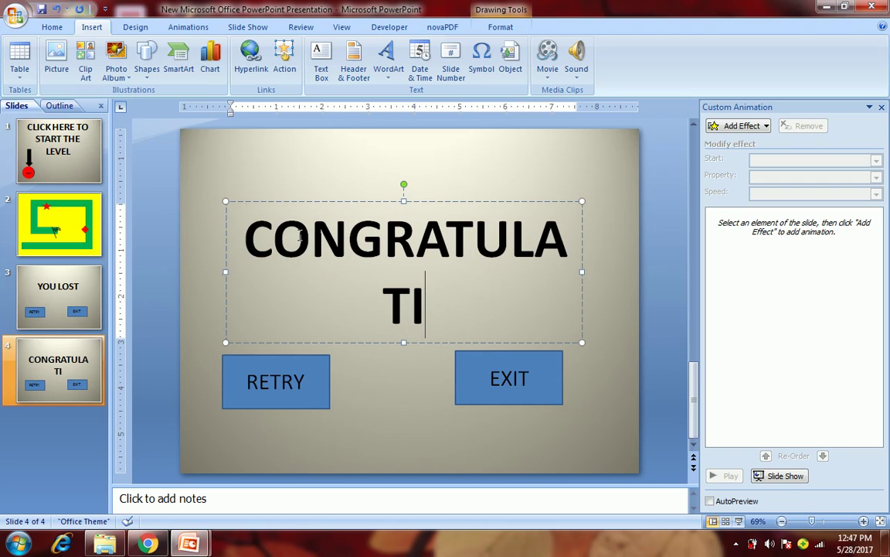
type("ONS YOU")
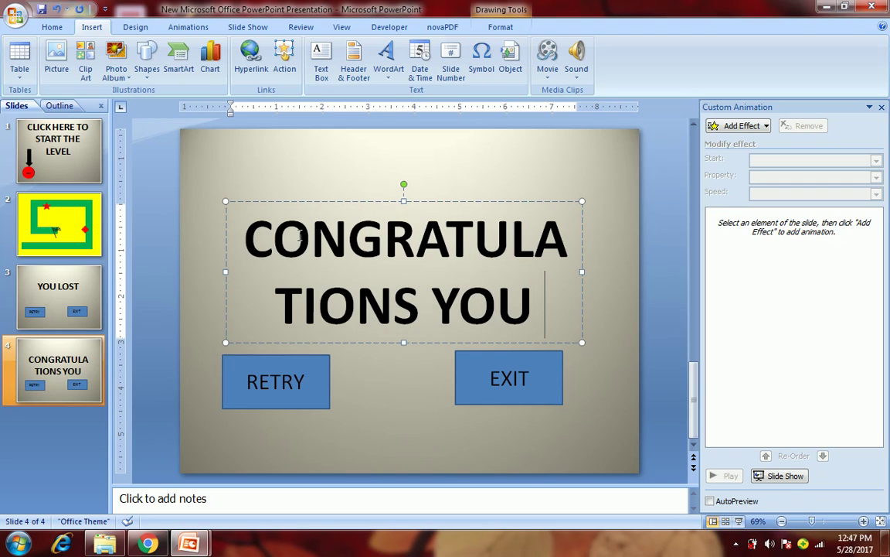
type(" WIN")
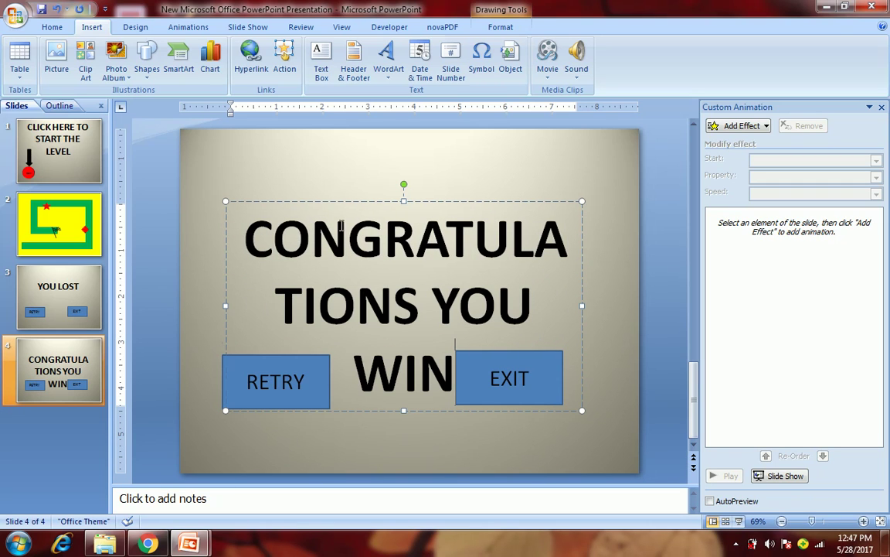
left_click(440, 200)
Nudge the title box up three steps above the buttons, then return to slide 1.
key("Up")
key("Up")
key("Up")
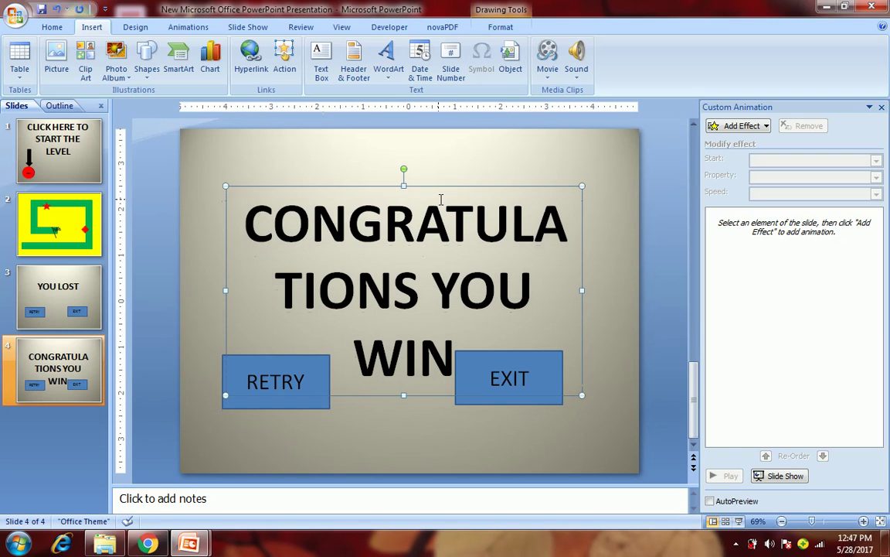
key("Up")
key("Up")
key("Up")
key("Up")
key("Up")
key("Up")
key("Up")
key("Up")
key("Up")
key("Up")
key("Up")
key("Up")
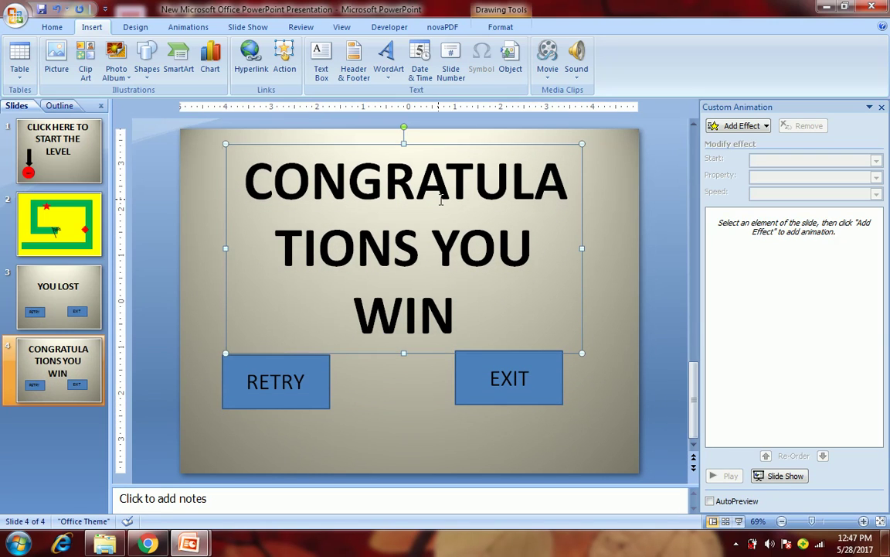
key("Up")
key("Up")
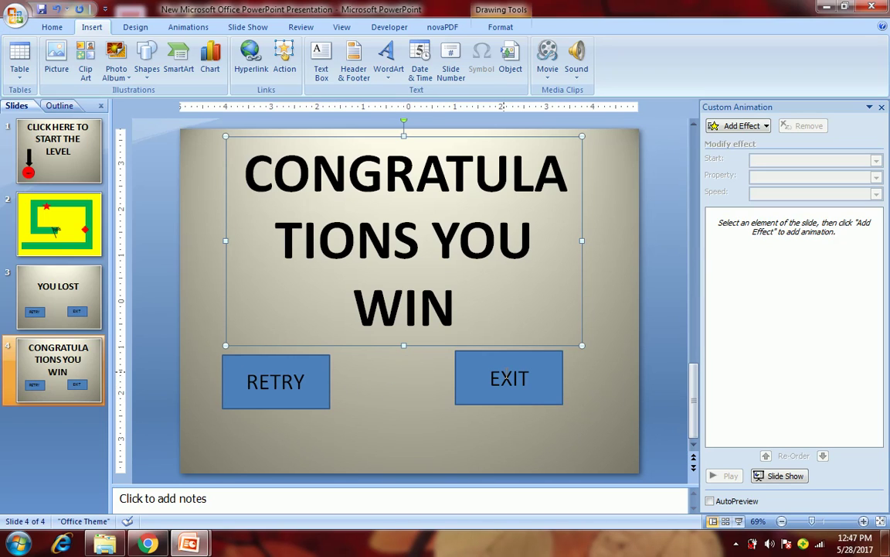
left_click(158, 358)
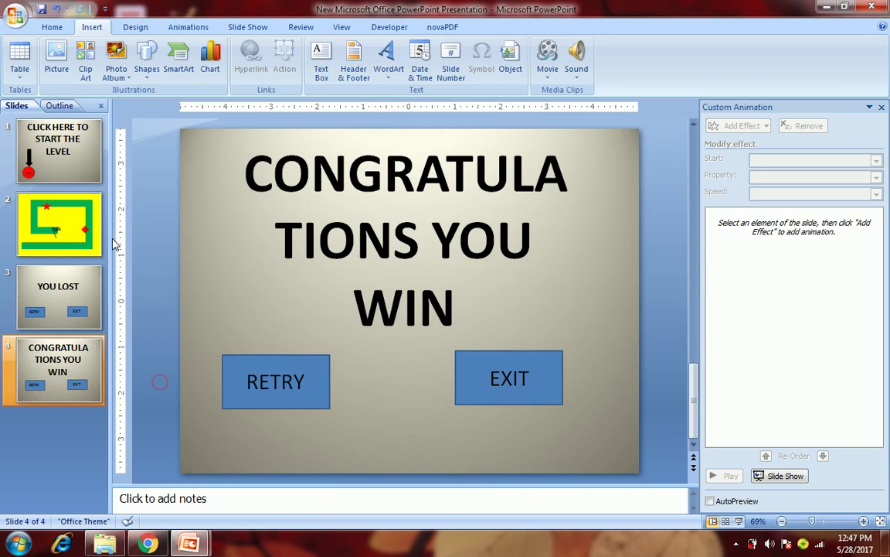
left_click(94, 171)
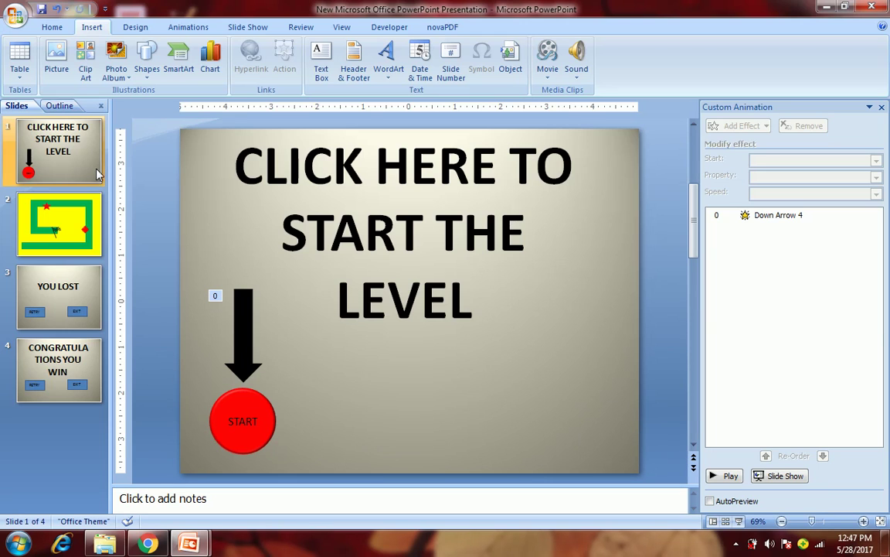
Give the red START circle a mouse-click hyperlink to Next Slide, then open slide 2.
left_click(244, 438)
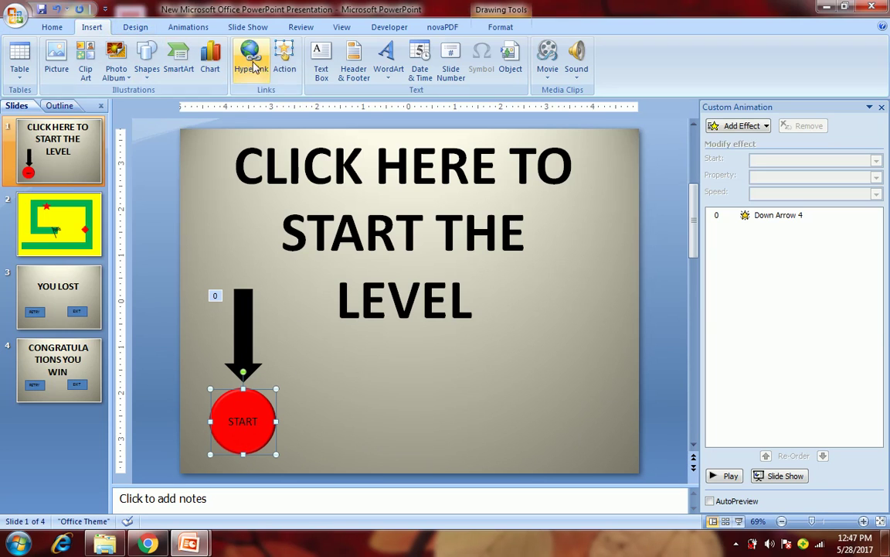
left_click(284, 62)
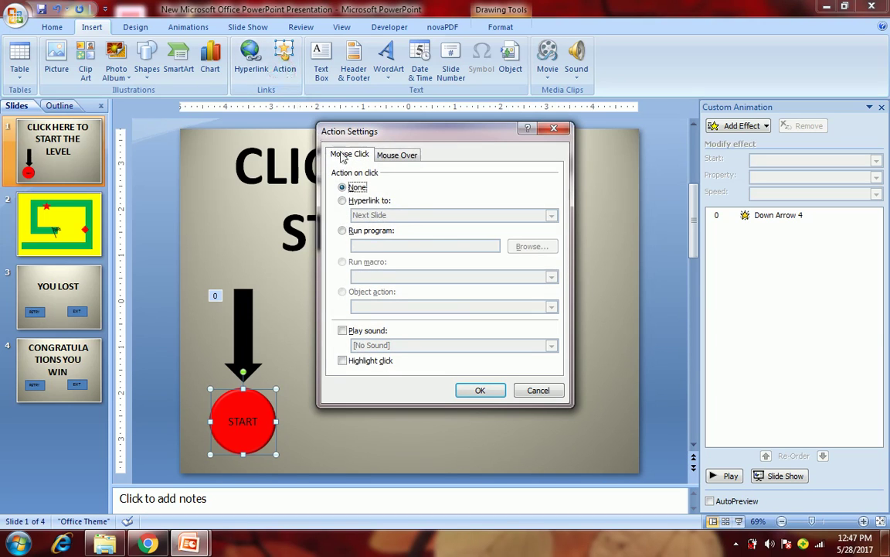
left_click(343, 201)
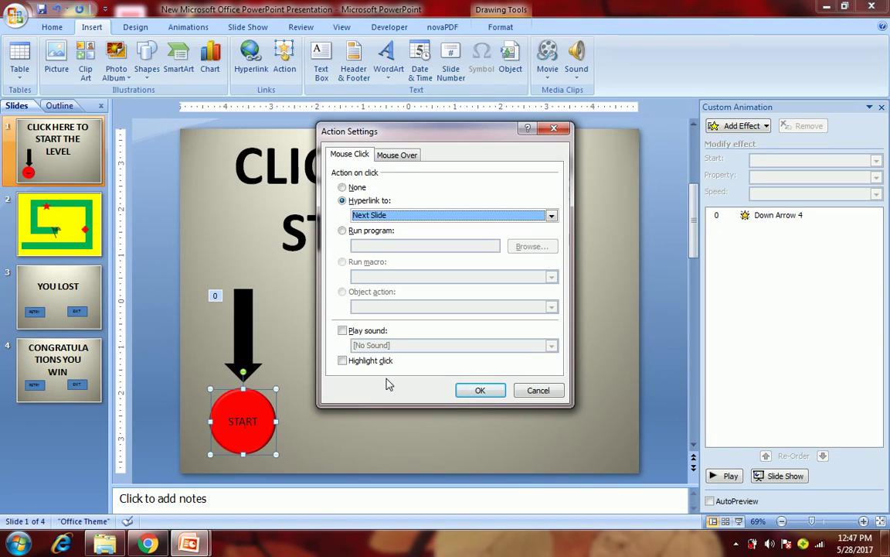
left_click(478, 390)
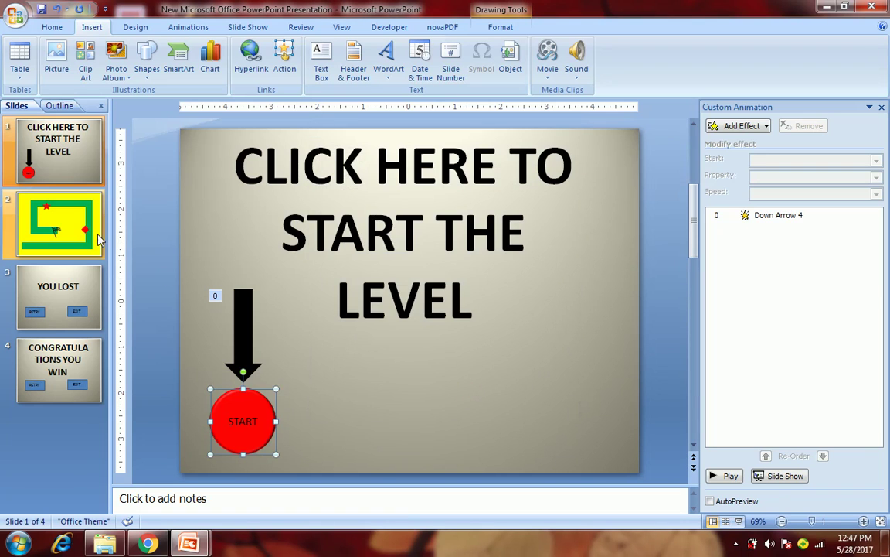
left_click(78, 229)
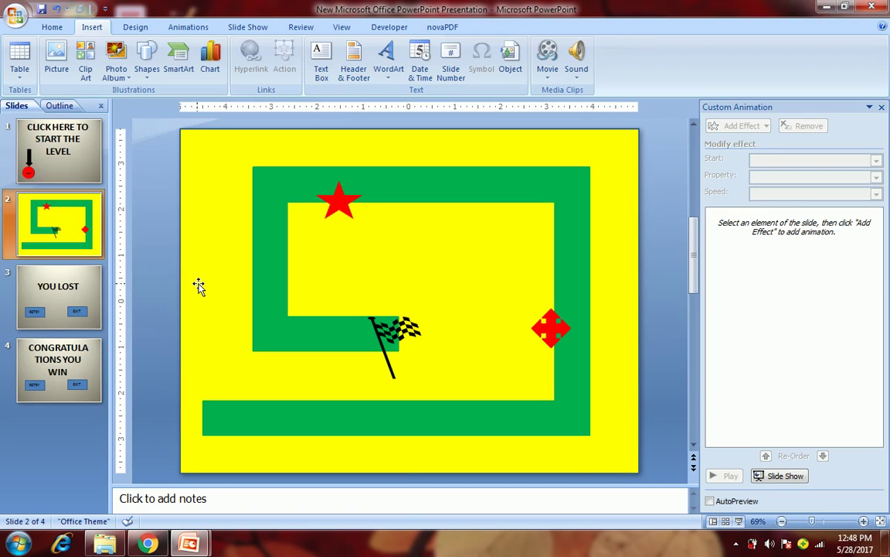
Give the yellow maze background a mouse-over hyperlink to Next Slide, then view slide 3.
left_click(198, 286)
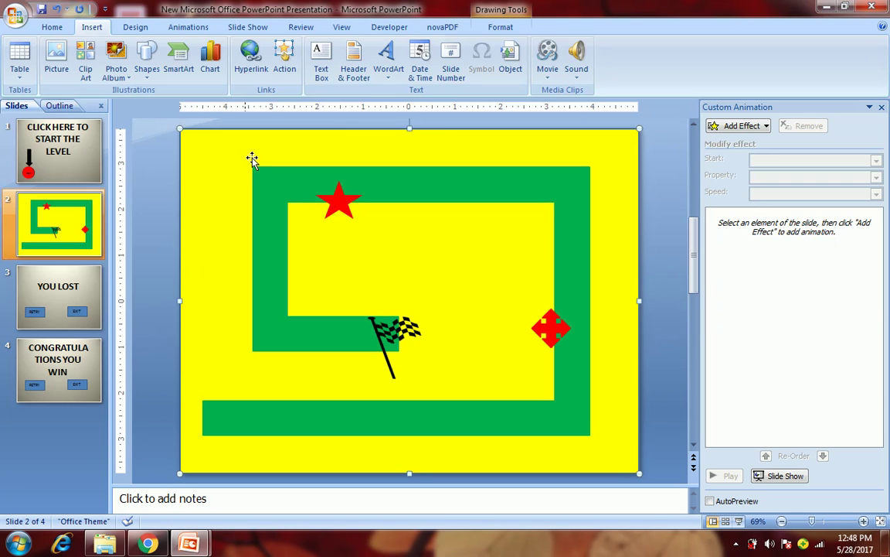
left_click(284, 58)
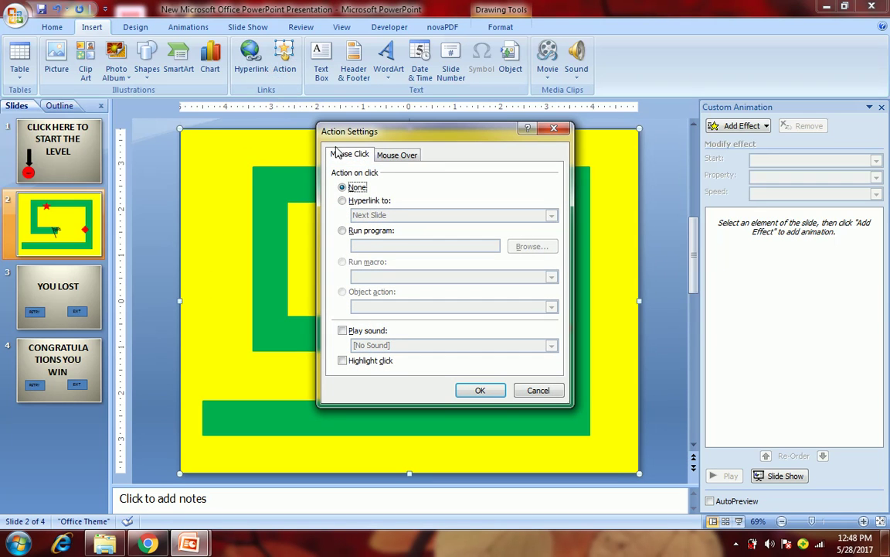
left_click(394, 156)
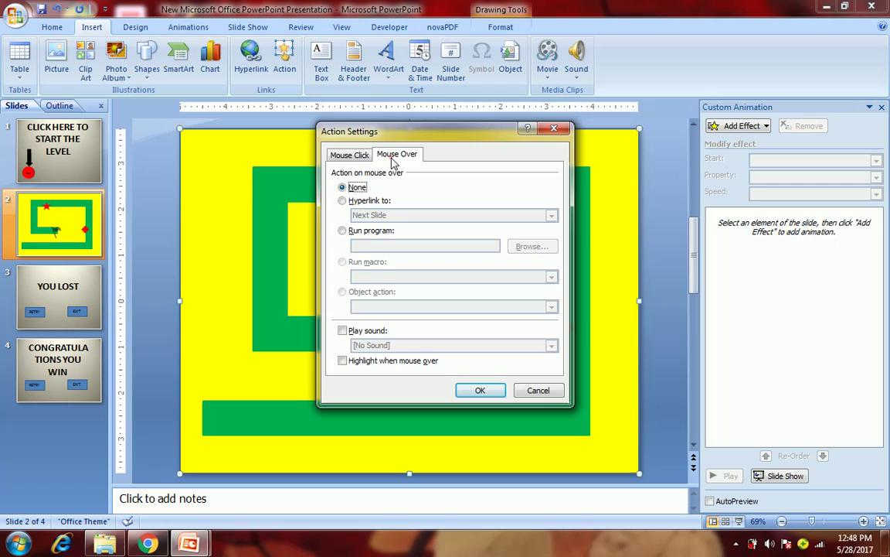
left_click(342, 201)
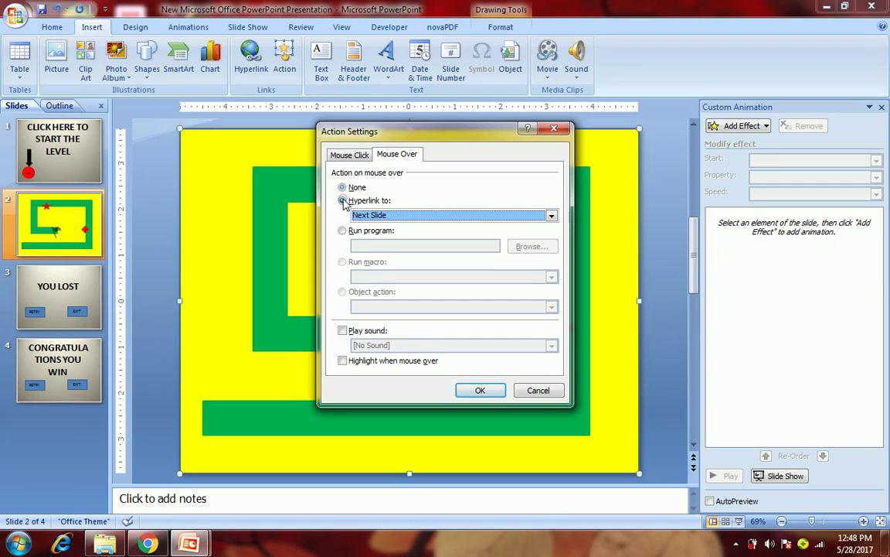
left_click(471, 390)
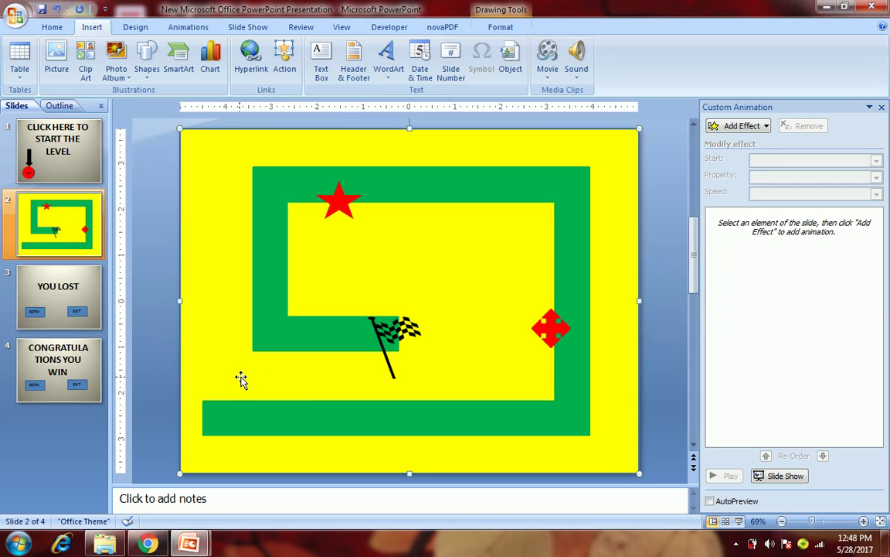
left_click(85, 294)
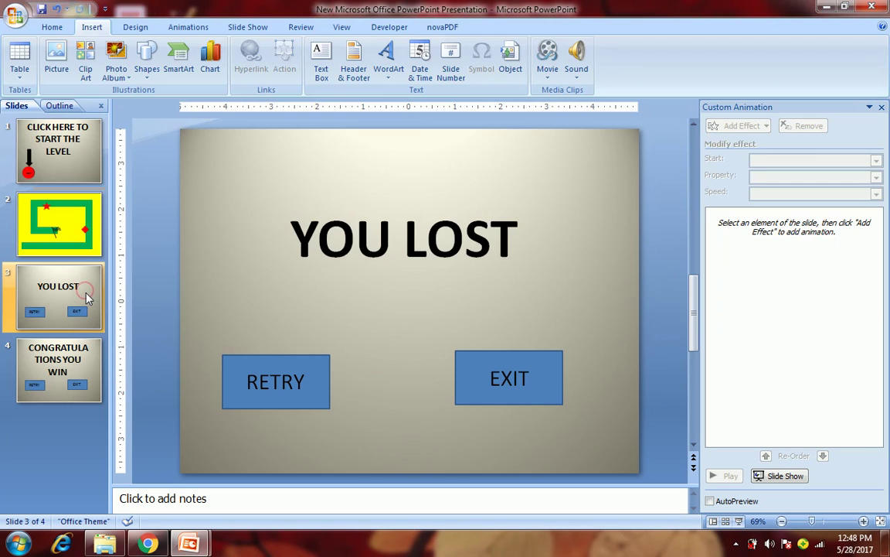
On the maze slide, give the red diamond a mouse-over hyperlink to Next Slide.
left_click(82, 215)
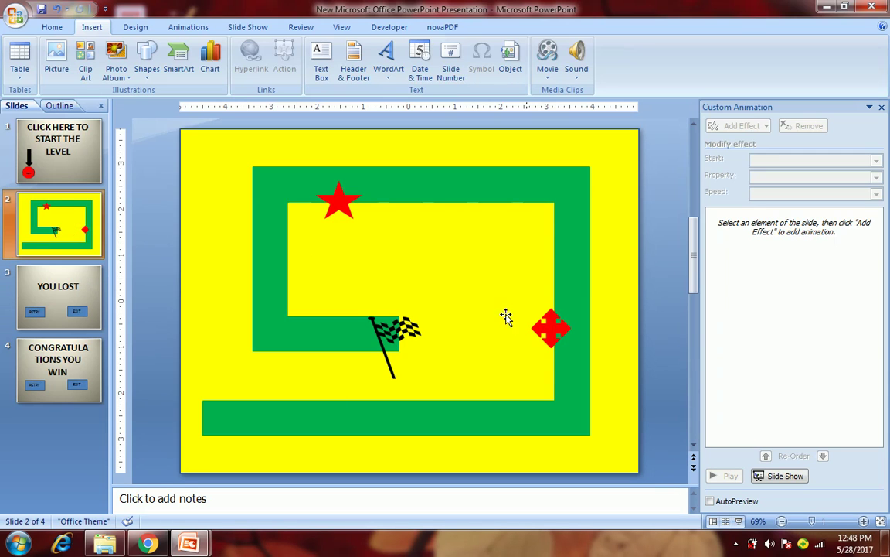
left_click(545, 334)
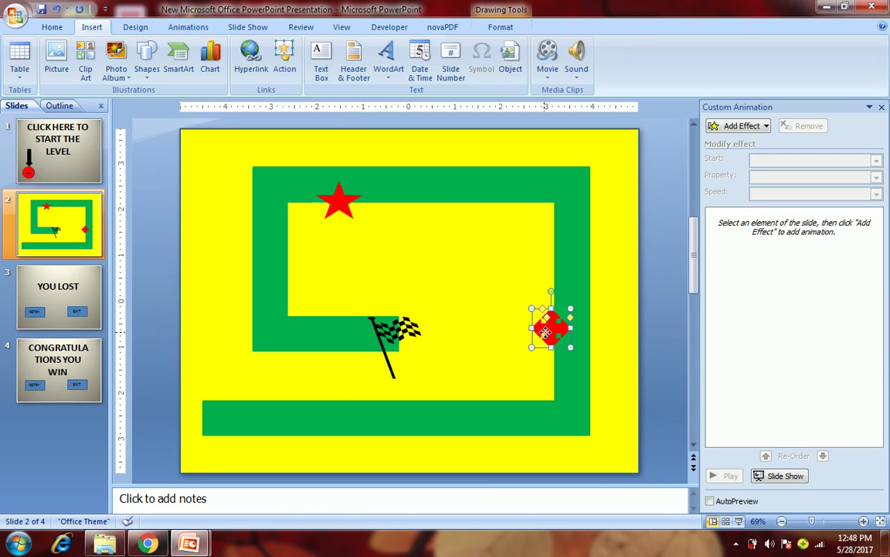
left_click(284, 70)
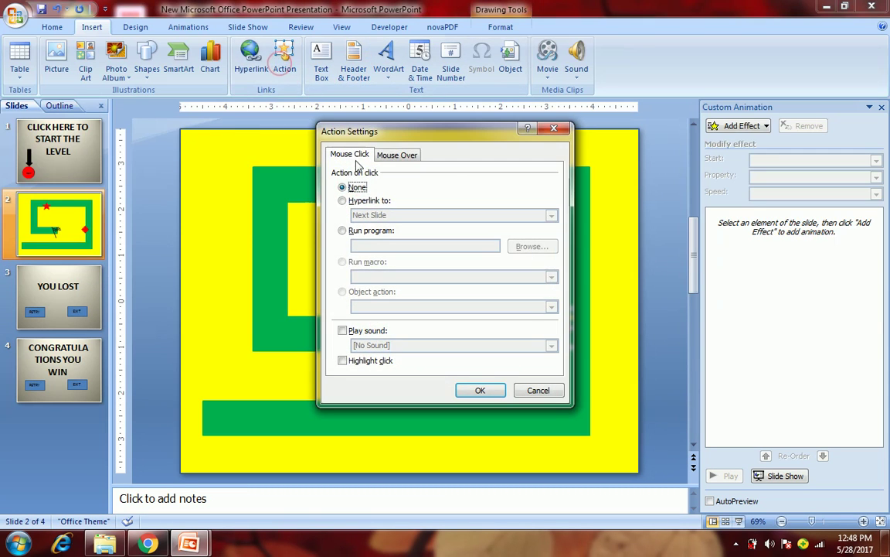
left_click(386, 156)
left_click(342, 200)
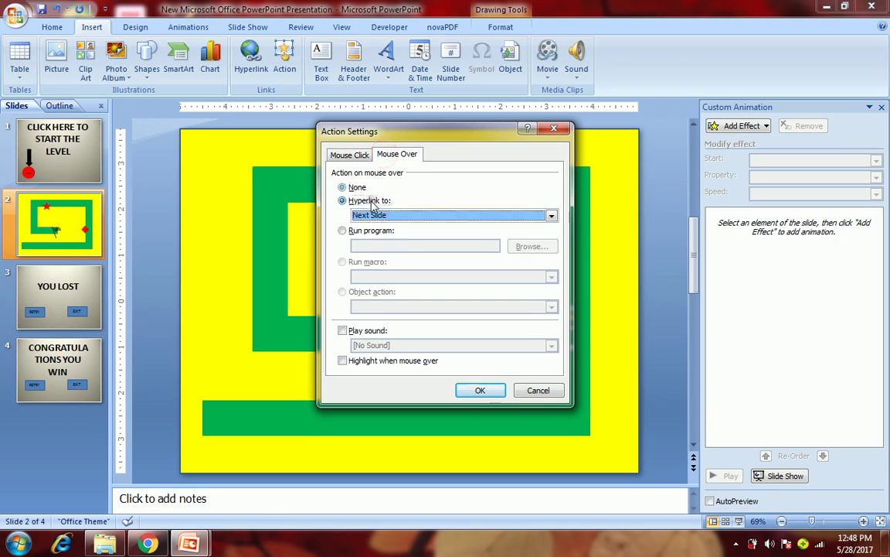
left_click(473, 390)
Give the red star the same mouse-over hyperlink to Next Slide.
left_click(338, 199)
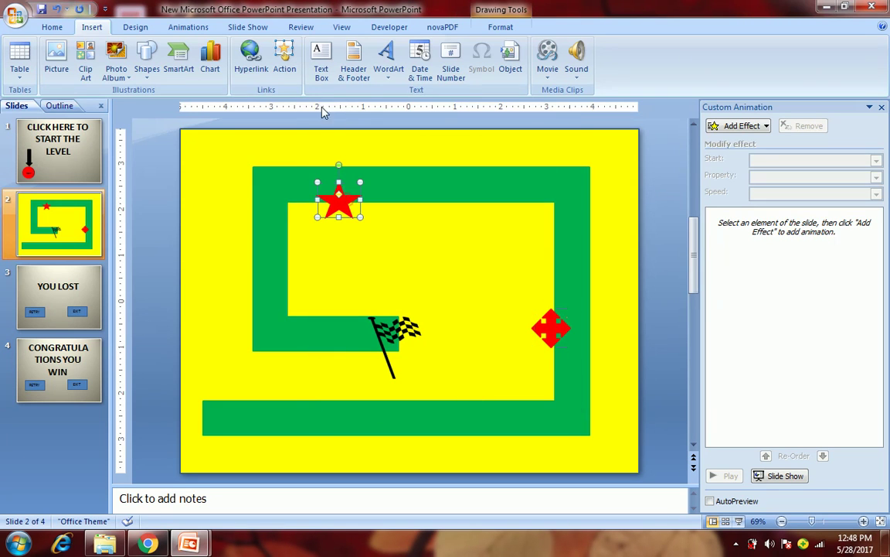
left_click(283, 60)
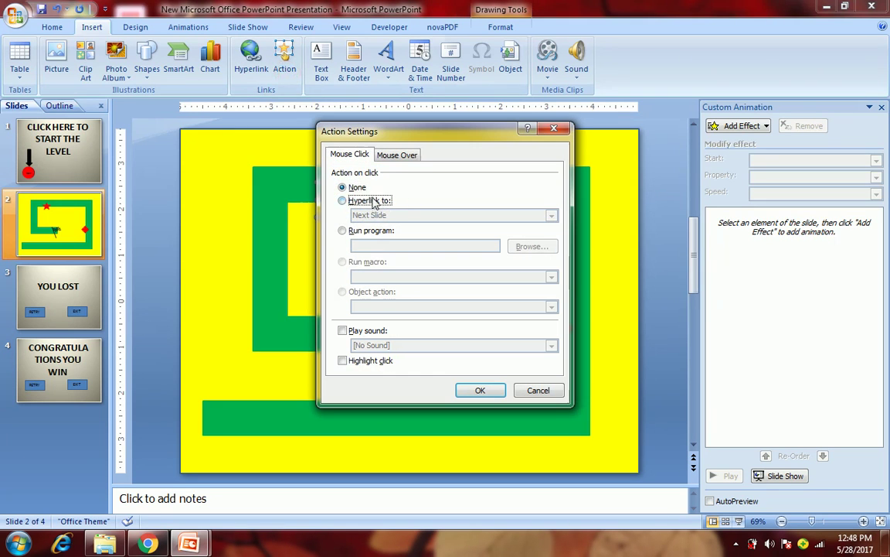
left_click(342, 200)
left_click(389, 154)
left_click(342, 201)
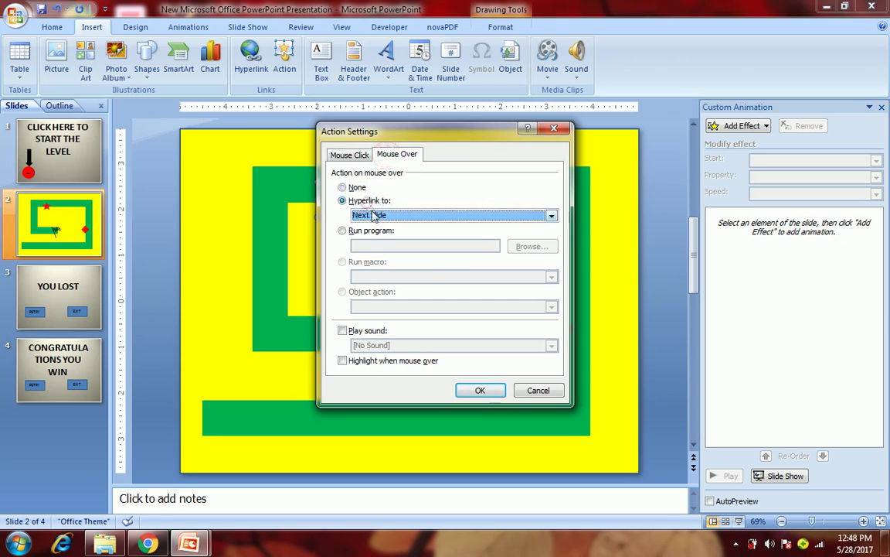
left_click(479, 391)
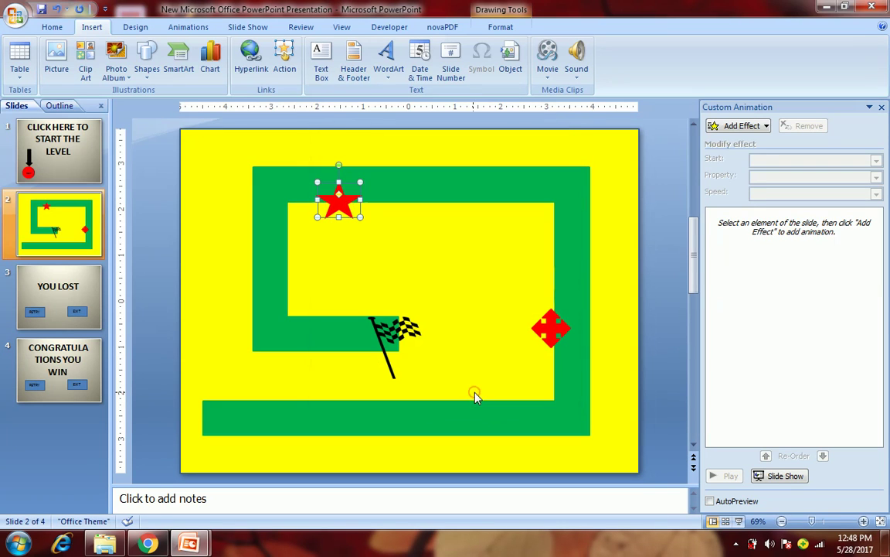
left_click(401, 337)
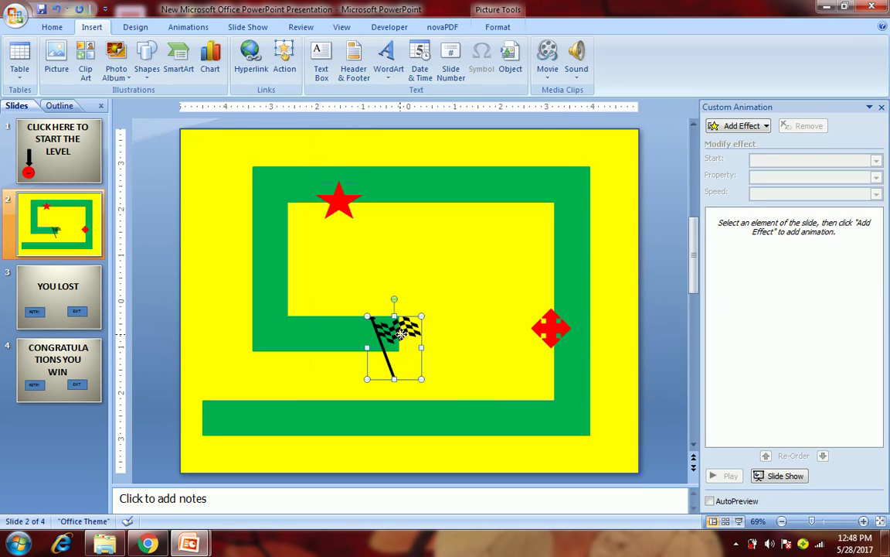
Give the checkered flag a mouse-over hyperlink to Slide 4, then view the win slide.
left_click(284, 58)
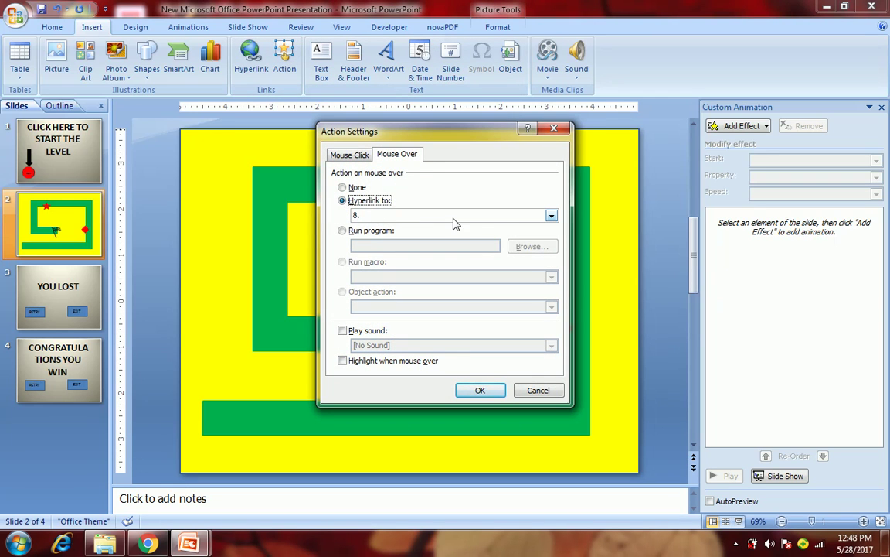
left_click(551, 217)
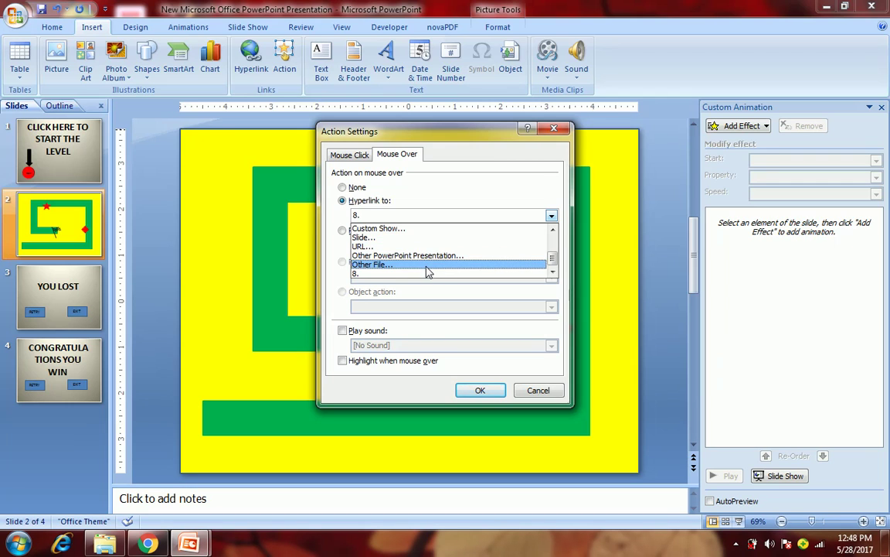
left_click_drag(555, 263, 554, 233)
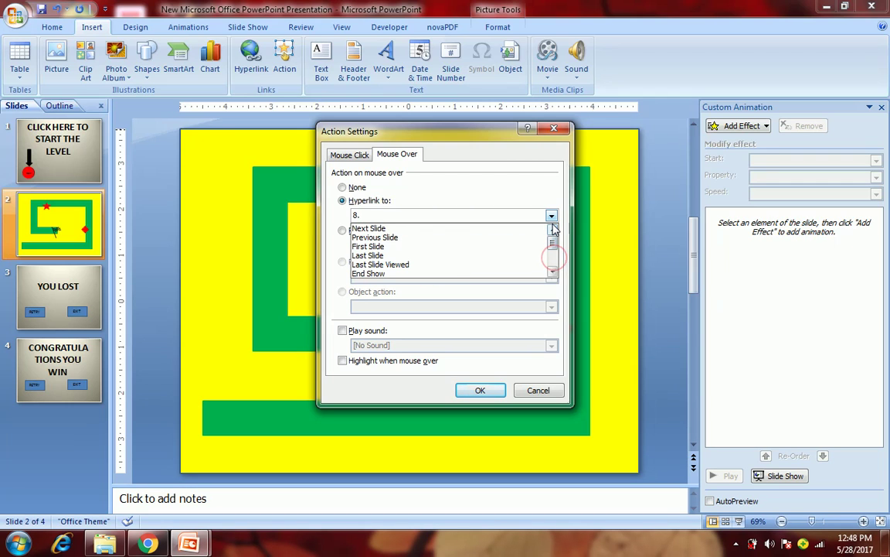
left_click(554, 272)
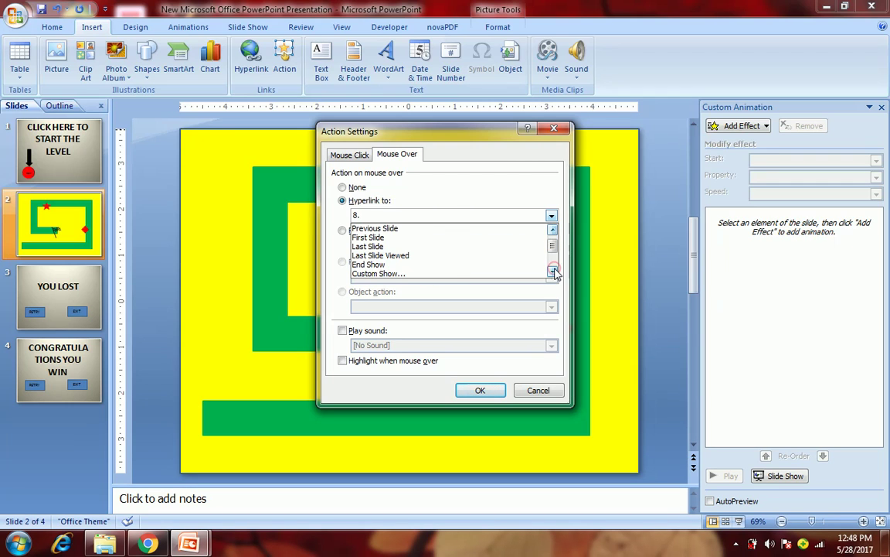
left_click(553, 272)
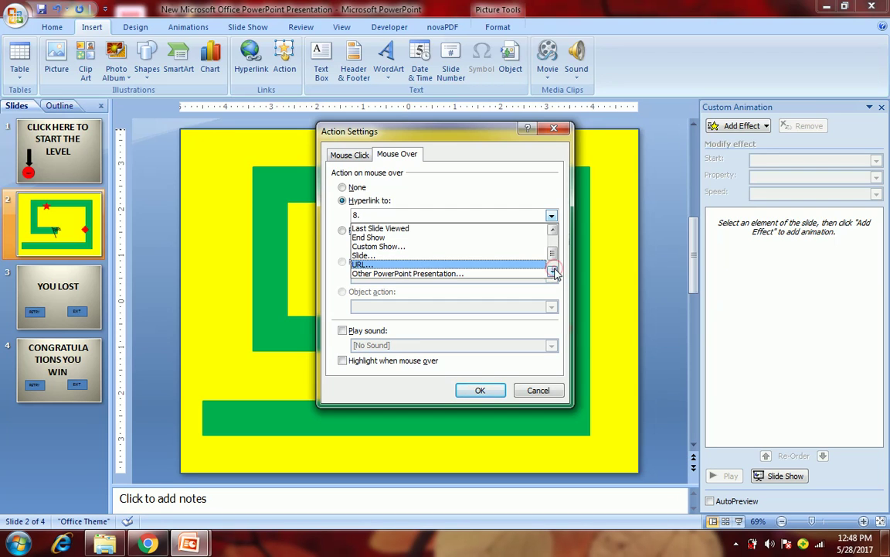
left_click(498, 255)
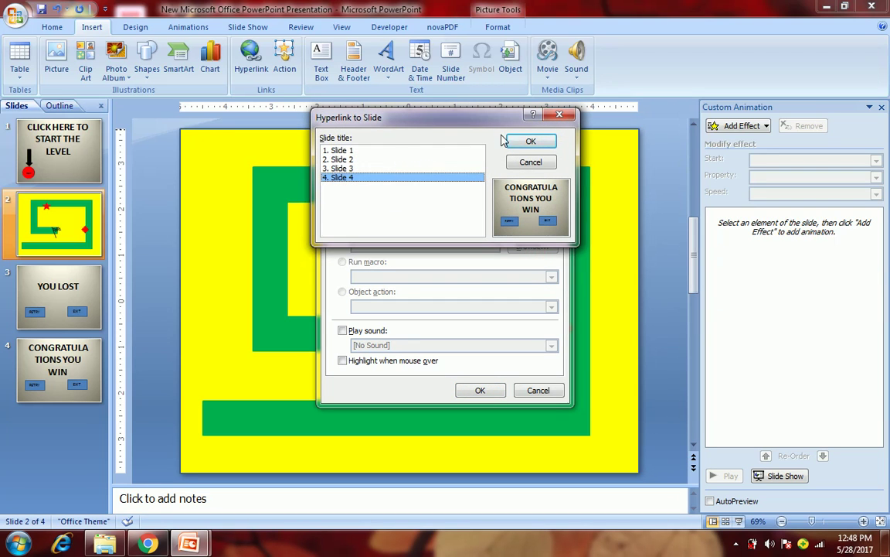
left_click(529, 142)
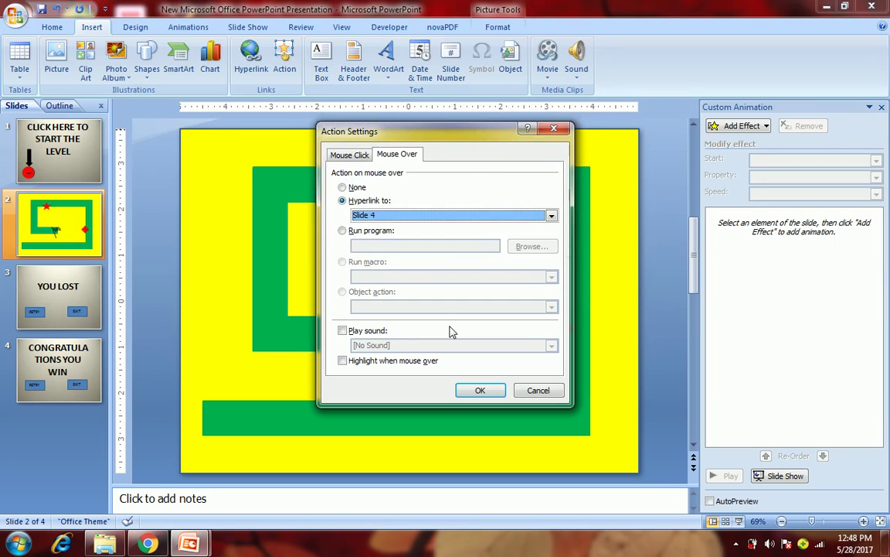
left_click(480, 391)
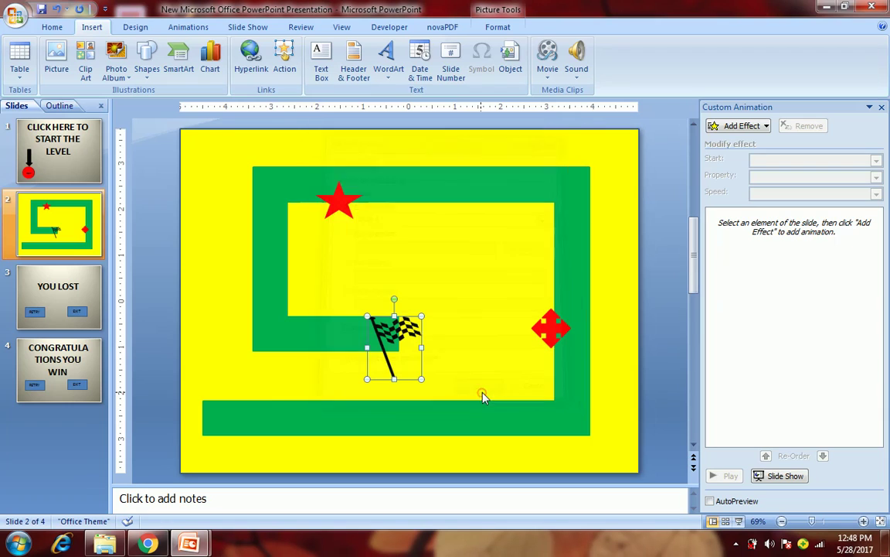
left_click(77, 375)
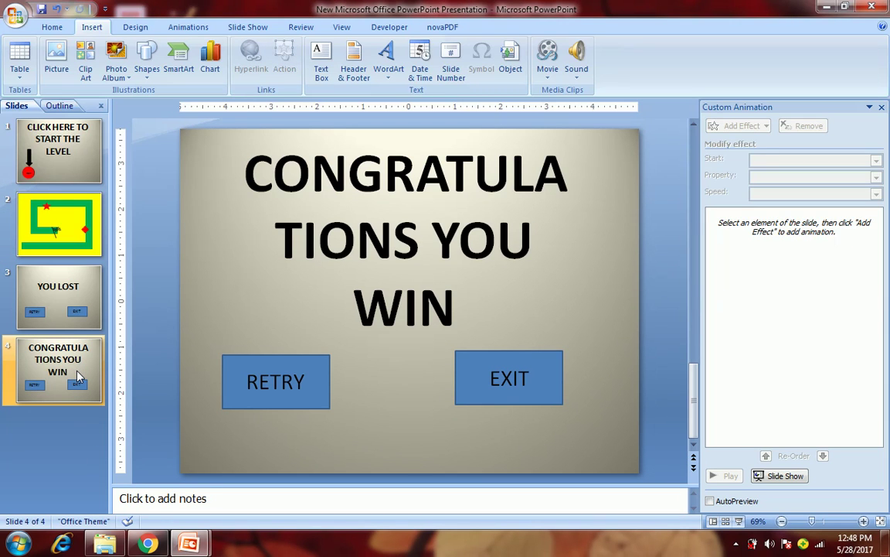
Set the win slide's title text to 60 pt.
left_click(297, 221)
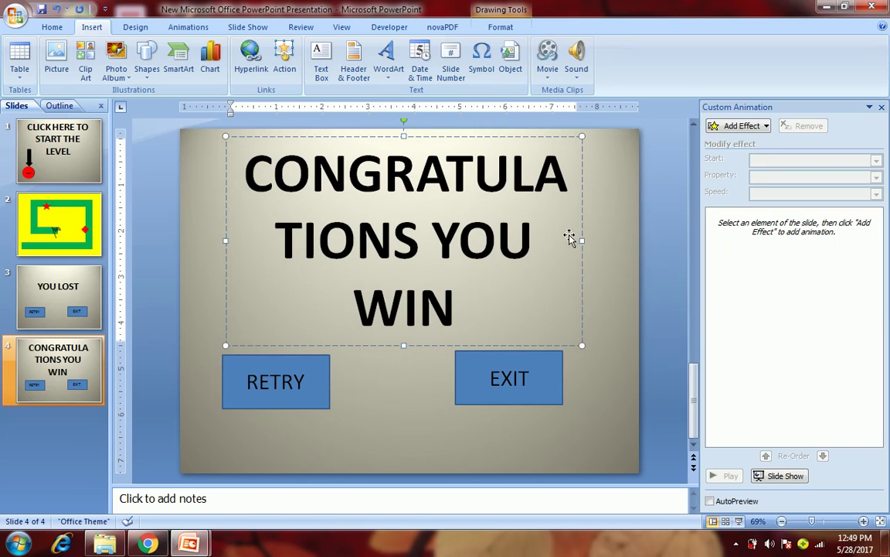
left_click(52, 27)
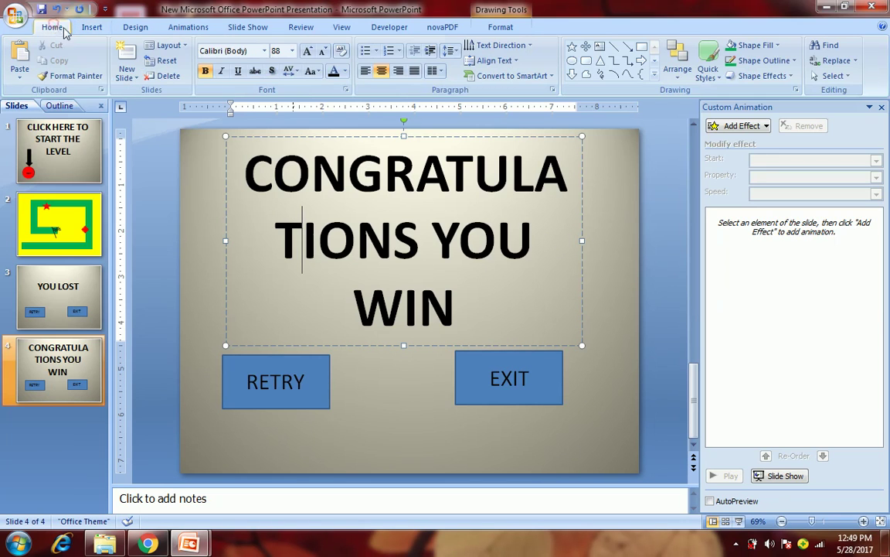
left_click(292, 50)
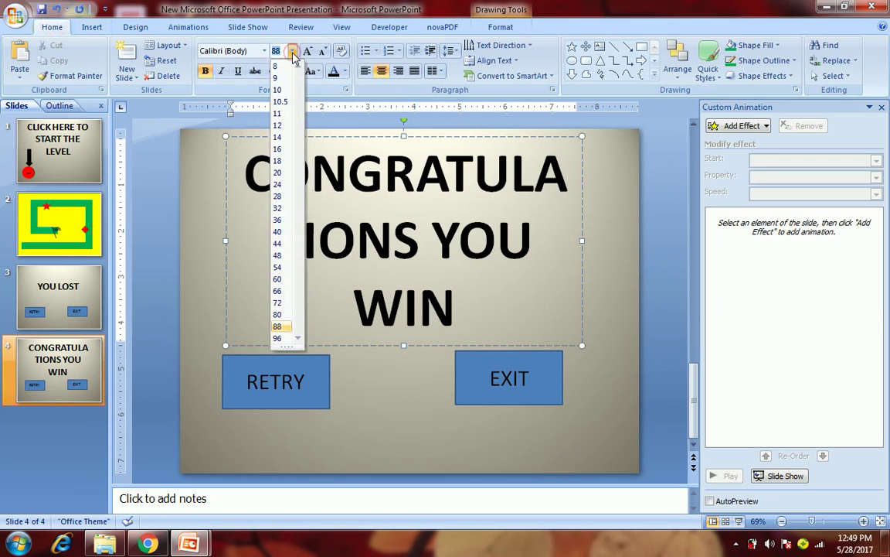
left_click(281, 303)
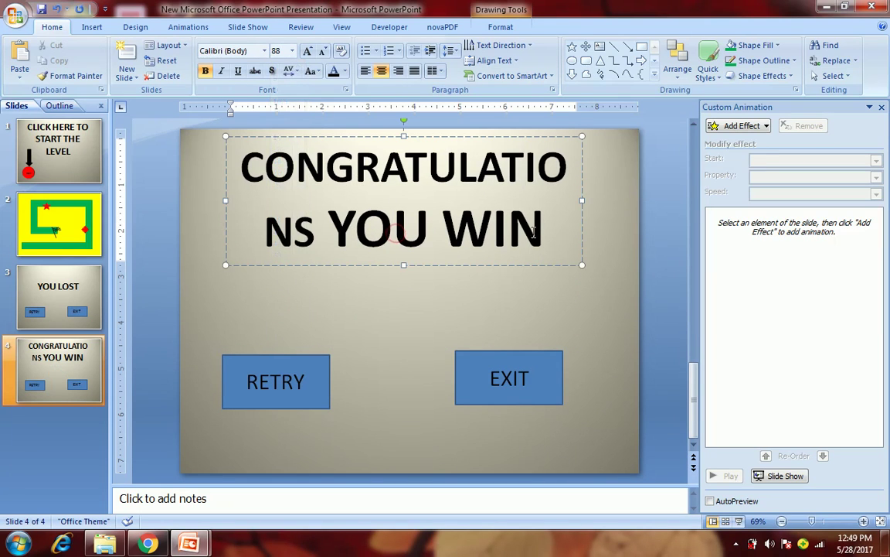
left_click_drag(545, 231, 317, 174)
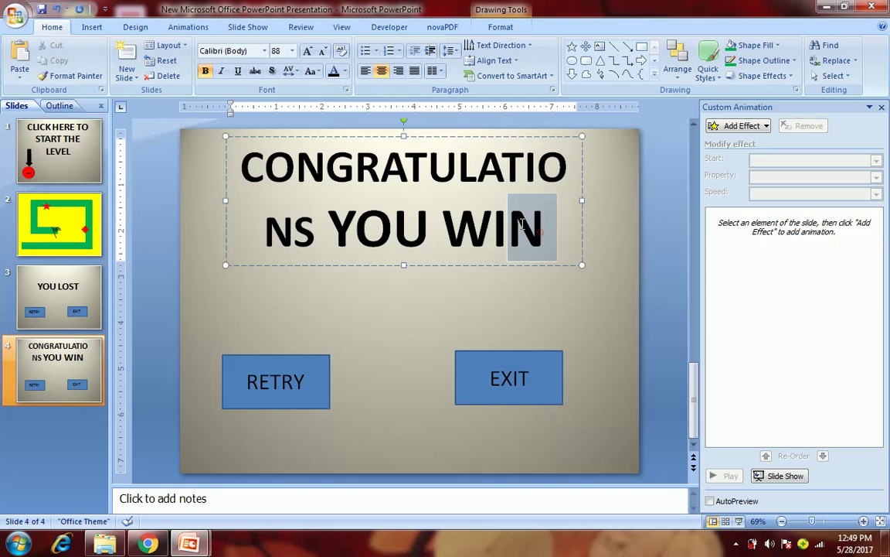
left_click(292, 52)
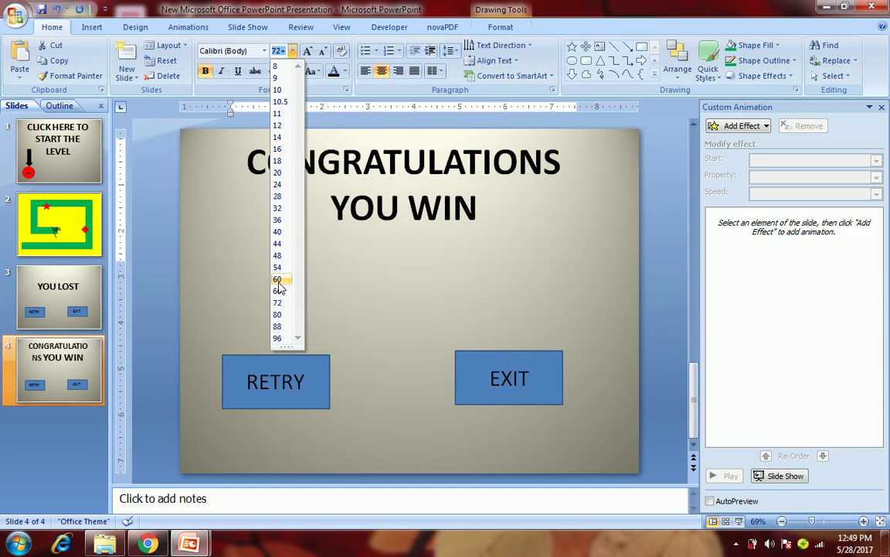
left_click(277, 280)
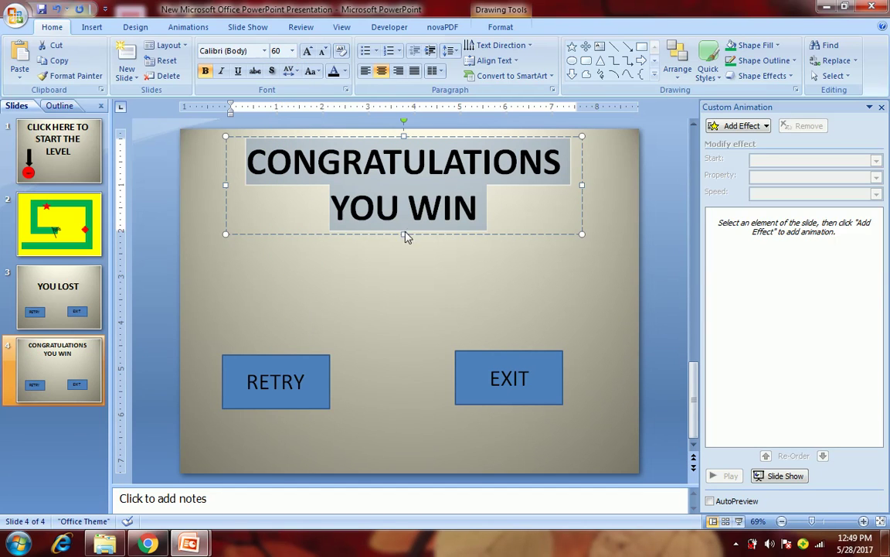
Drag the title box slightly lower, then go to slide 3.
left_click_drag(417, 235, 420, 274)
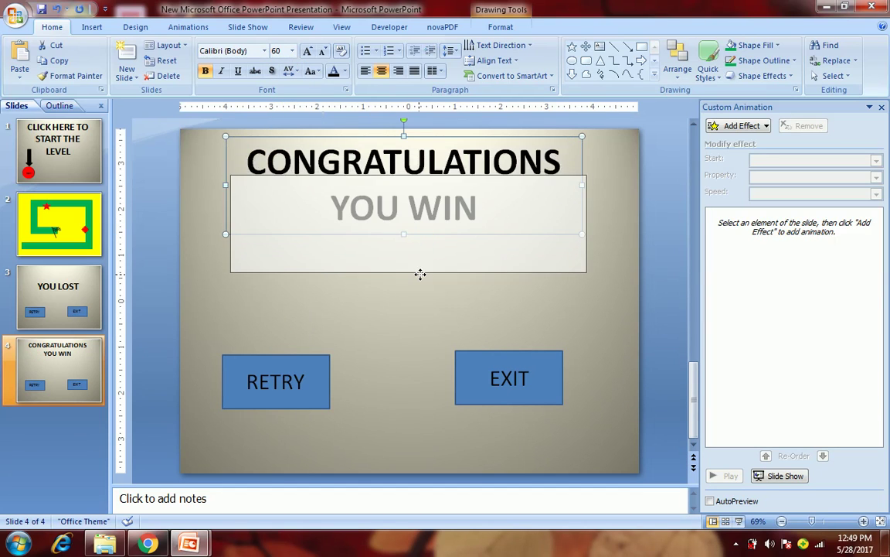
left_click(408, 309)
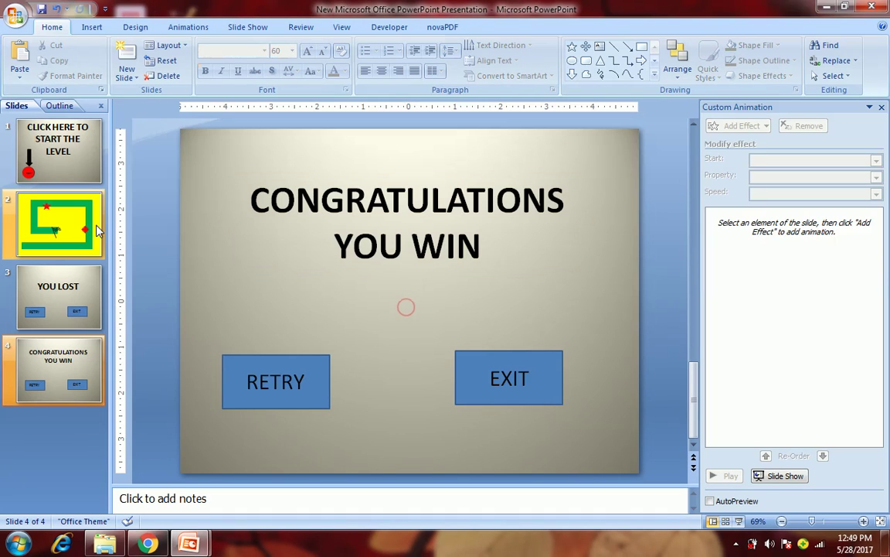
left_click(84, 309)
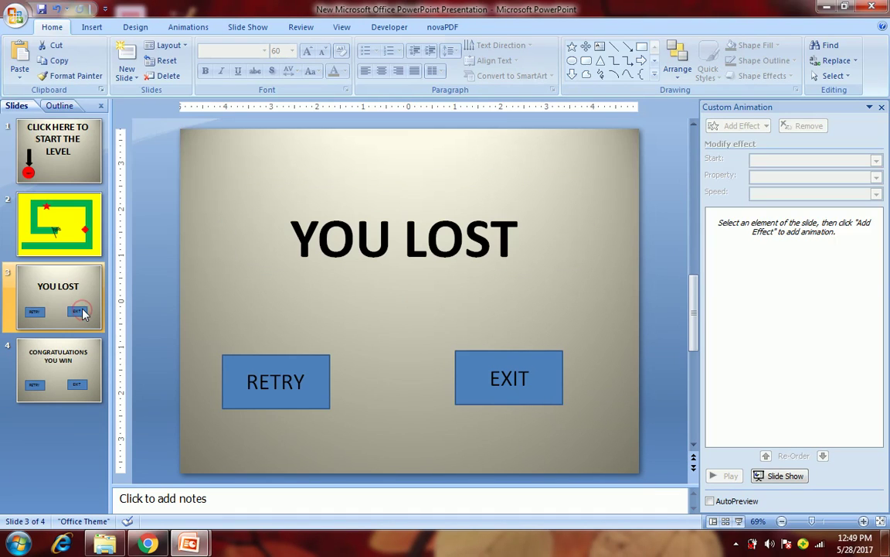
Give the RETRY button a mouse-click hyperlink to Slide 1.
left_click(278, 364)
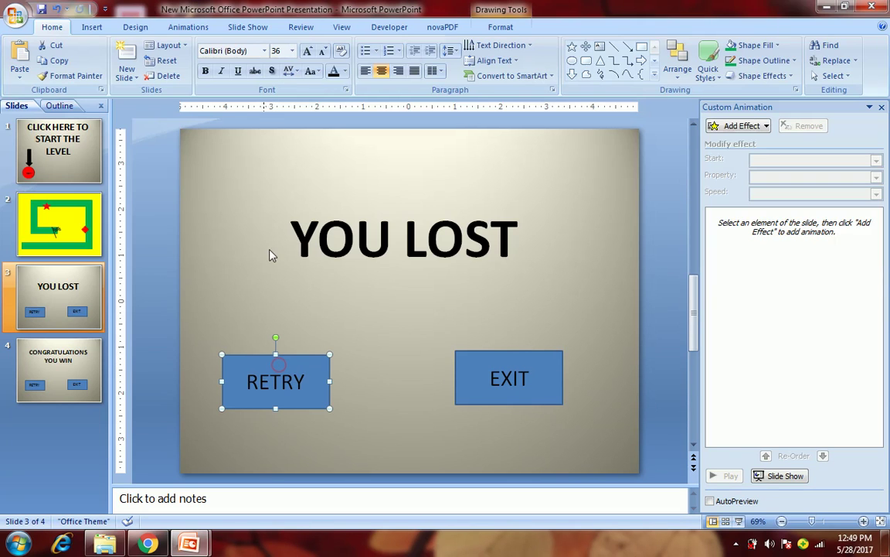
left_click(92, 27)
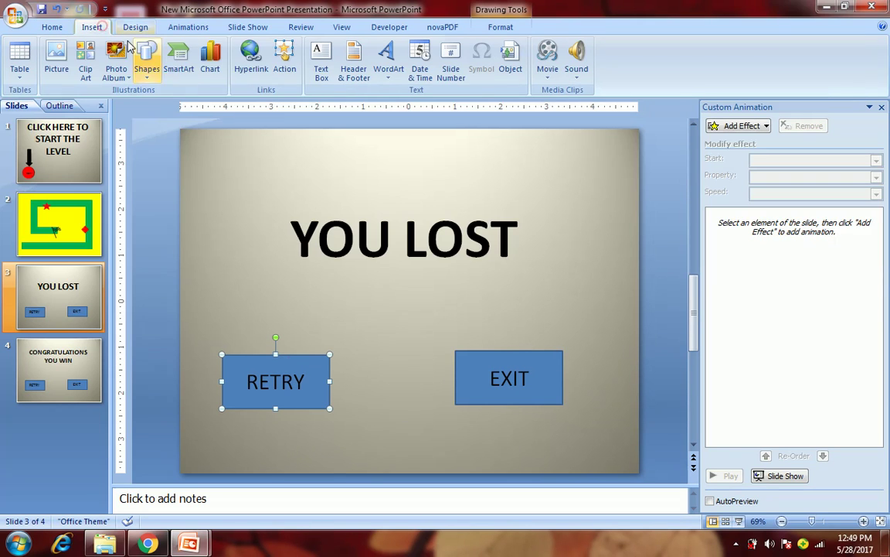
left_click(290, 66)
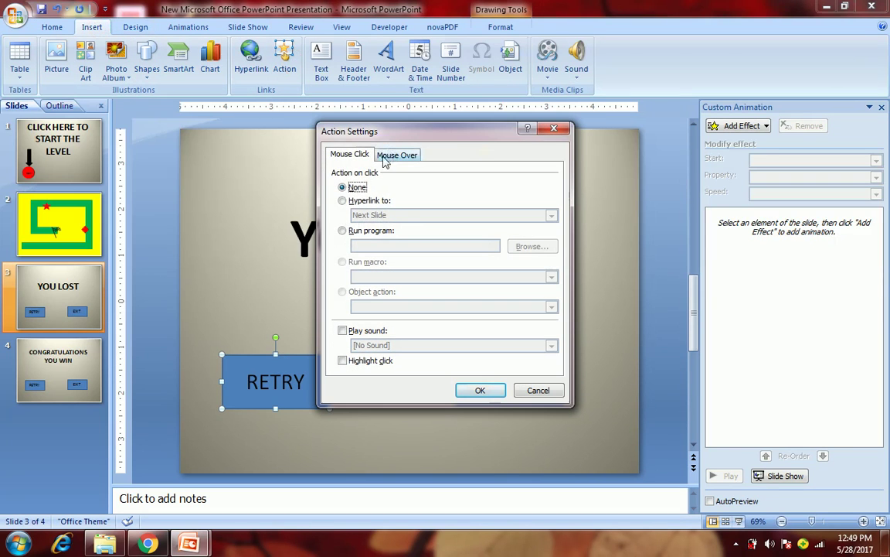
left_click(342, 200)
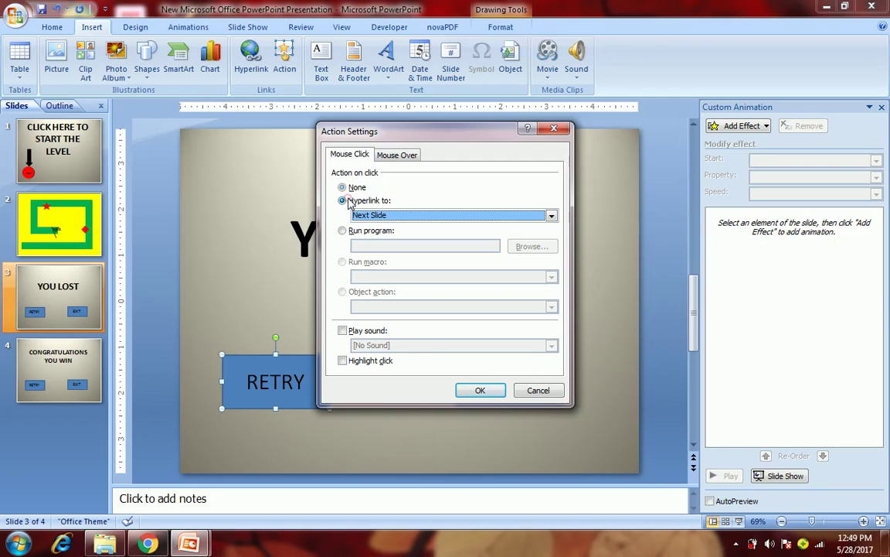
left_click(413, 217)
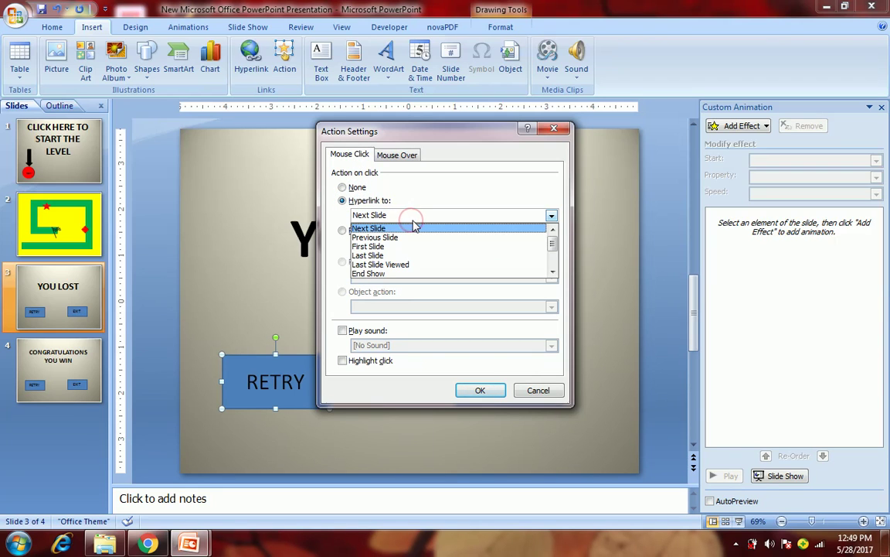
left_click(552, 272)
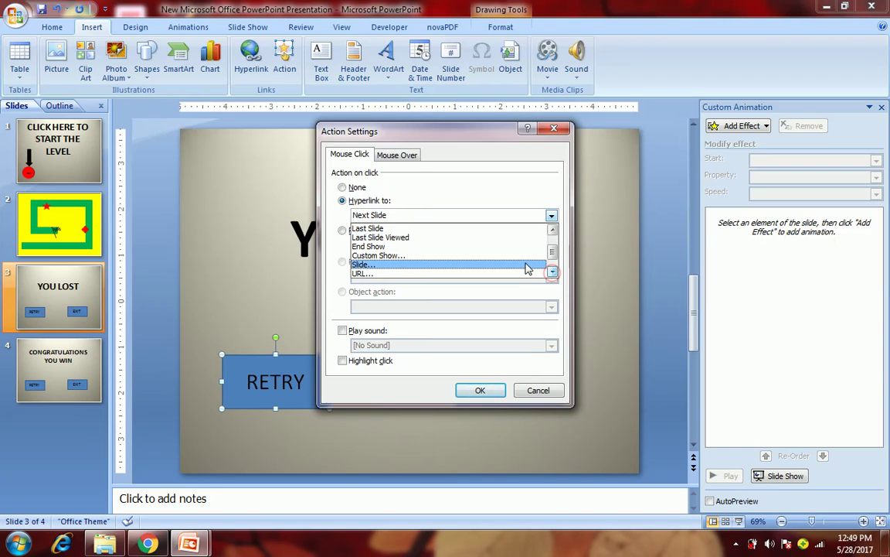
left_click(523, 263)
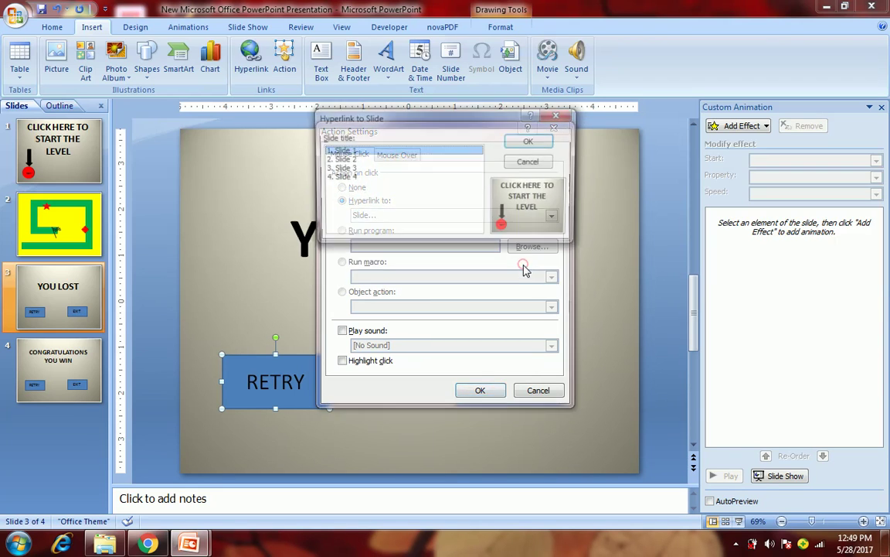
left_click(525, 143)
left_click(480, 390)
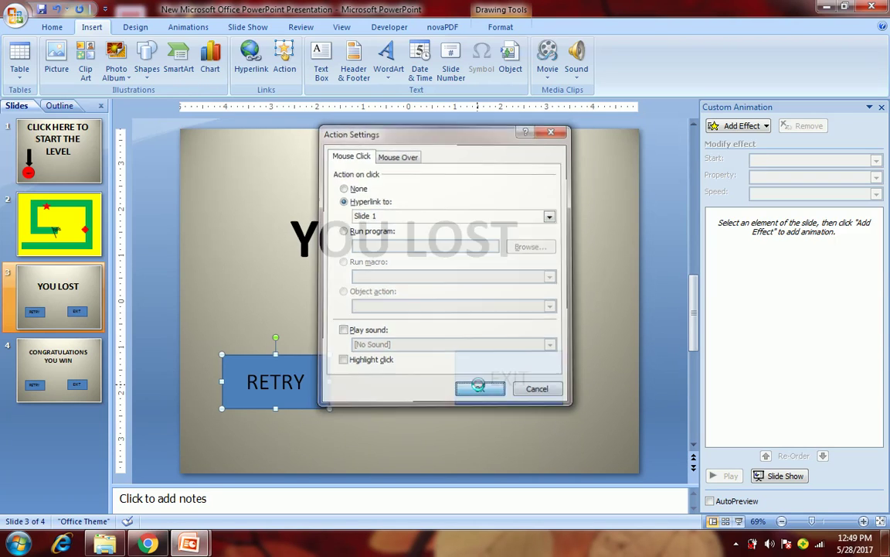
left_click(492, 386)
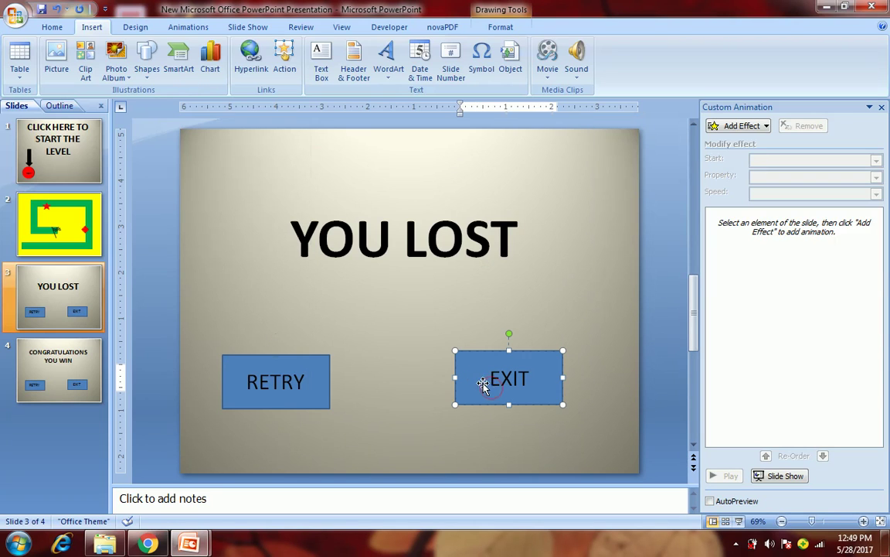
Set the EXIT button's mouse-click hyperlink to End Show, then view slide 4.
left_click(483, 384)
left_click(285, 58)
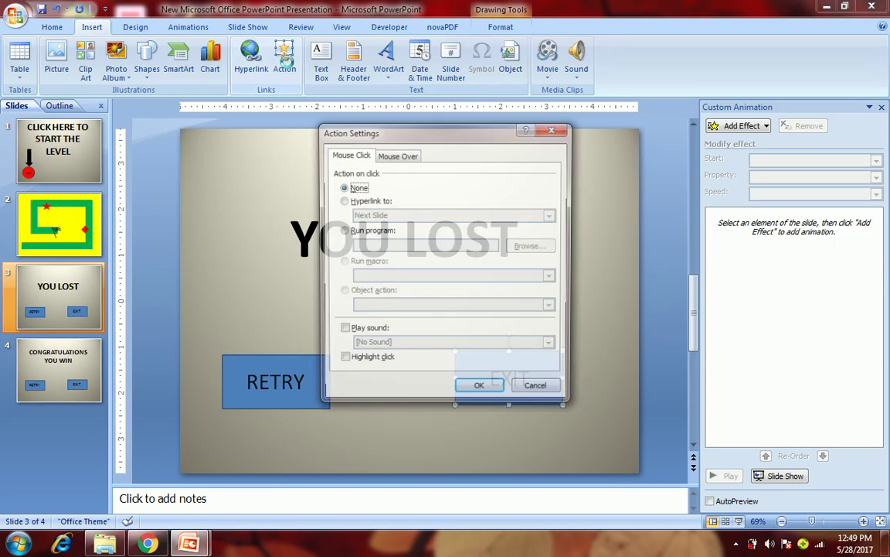
left_click(361, 200)
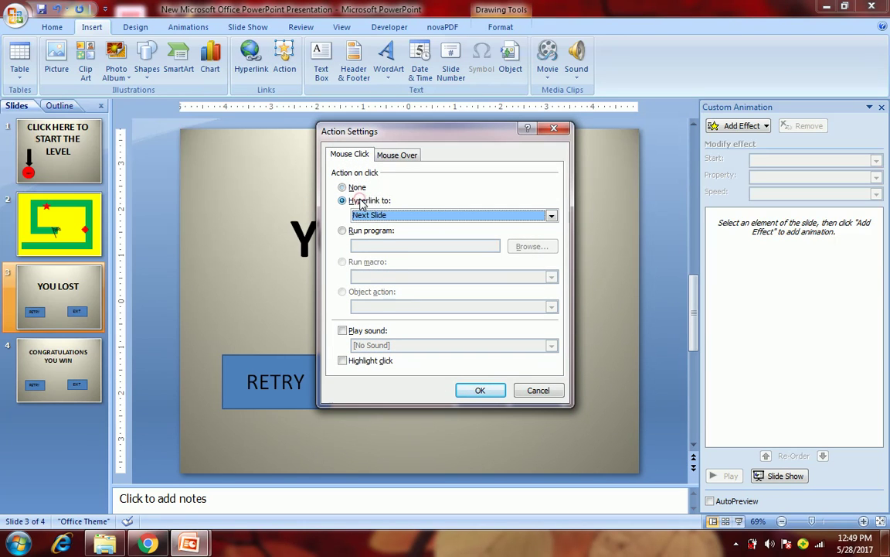
left_click(439, 215)
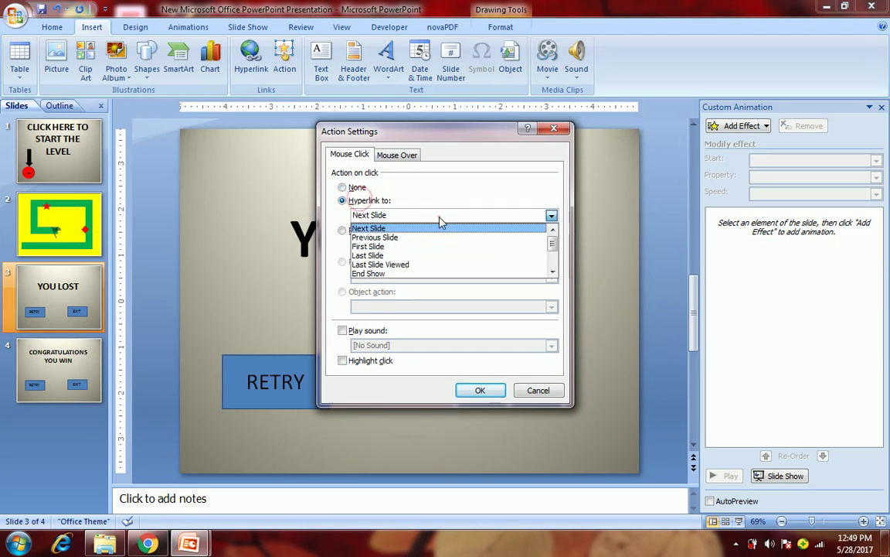
left_click(438, 273)
left_click(479, 390)
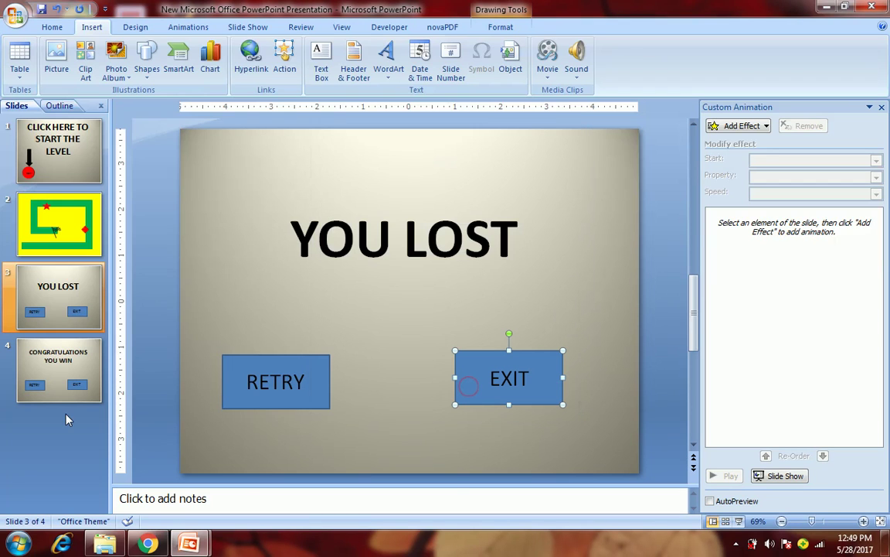
left_click(60, 384)
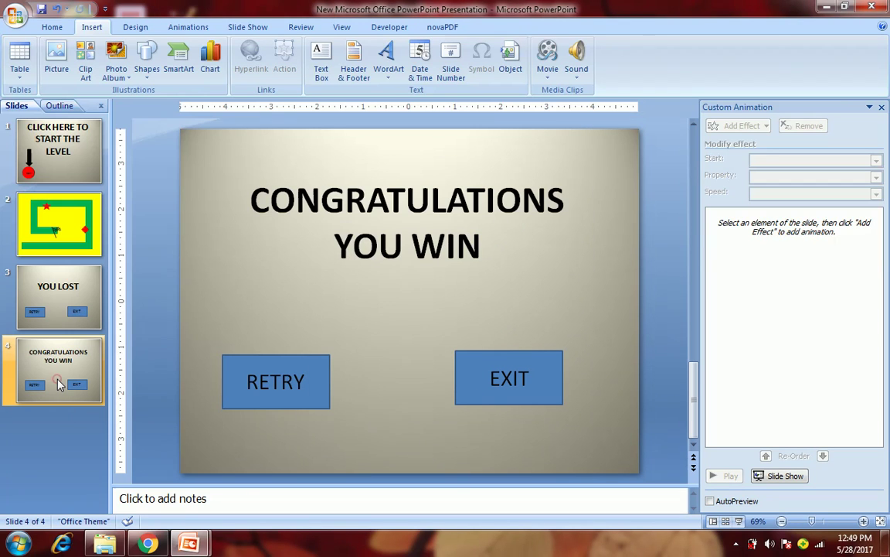
Give the win slide's RETRY button a mouse-click hyperlink to Slide 1.
left_click(223, 375)
left_click(285, 58)
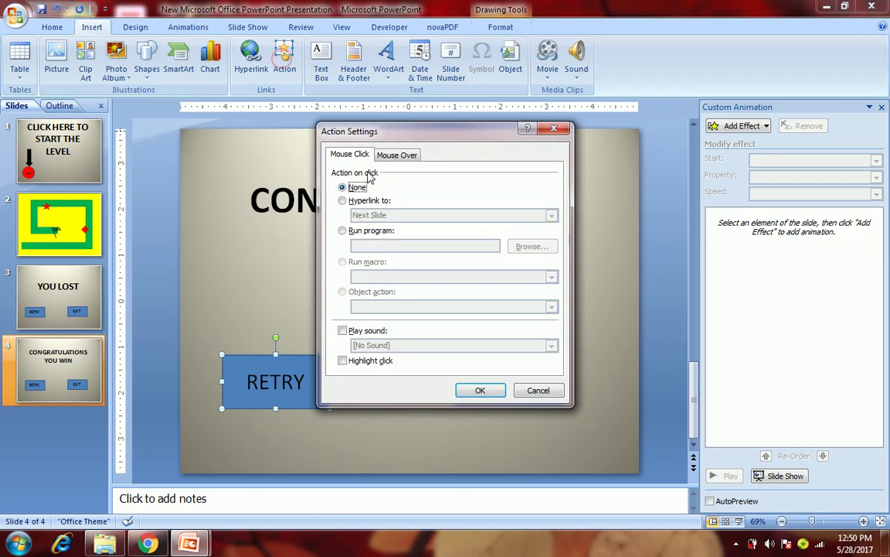
left_click(370, 201)
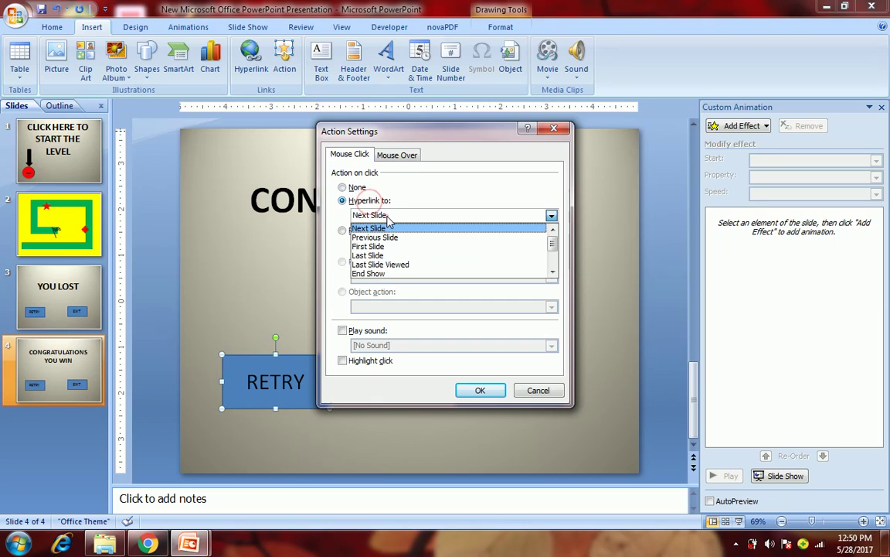
key("Down")
key("Down")
key("Down")
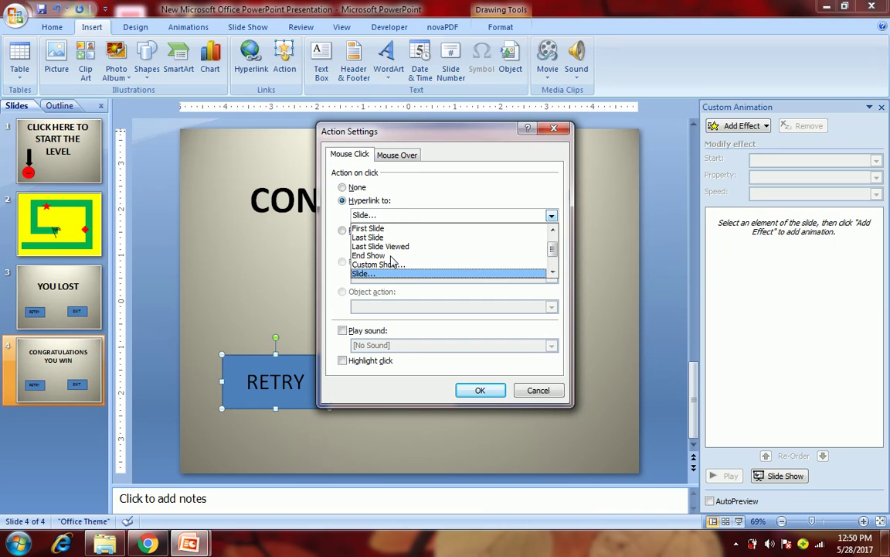
key("Return")
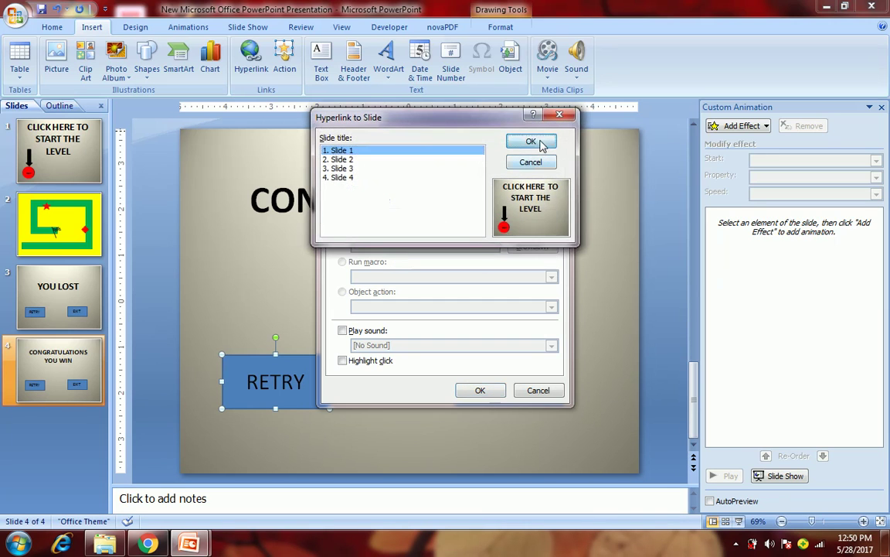
left_click(531, 141)
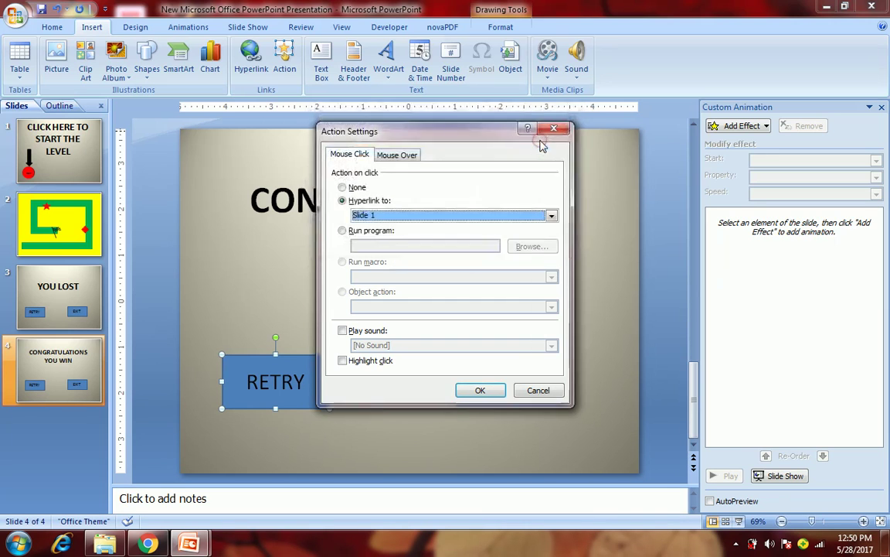
left_click(478, 390)
Set the EXIT button's mouse-click hyperlink to End Show.
left_click(282, 65)
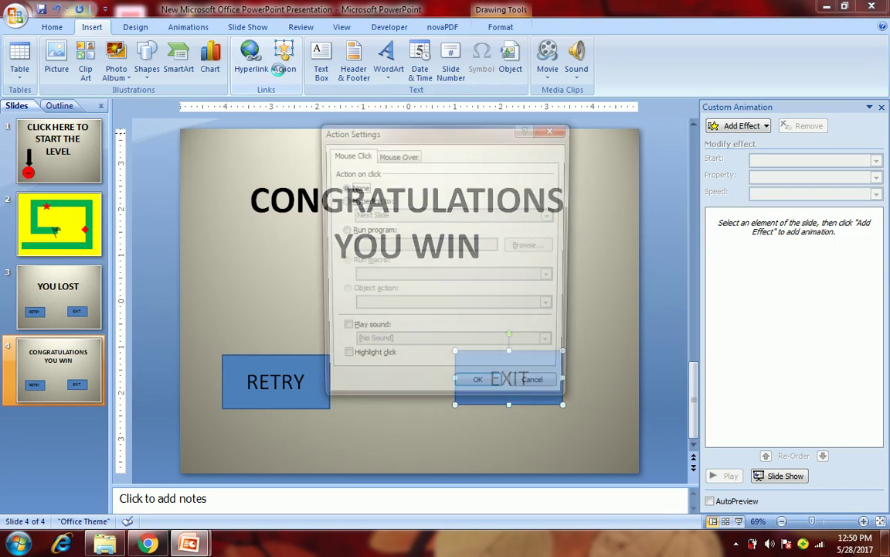
left_click(343, 200)
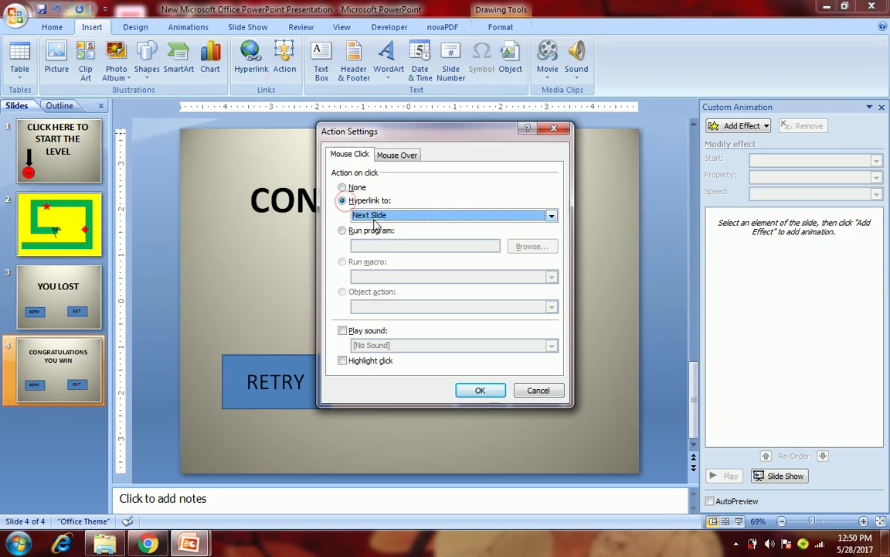
left_click(368, 215)
left_click(376, 274)
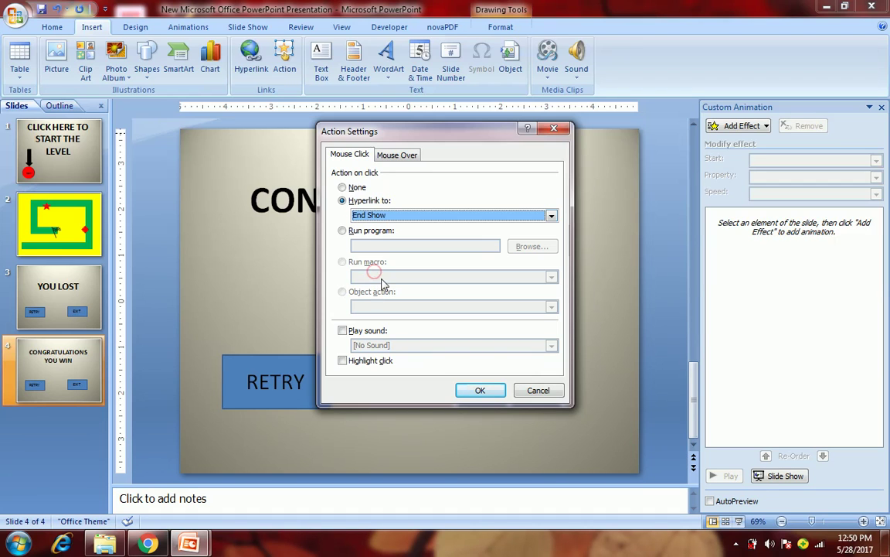
left_click(479, 388)
left_click(253, 263)
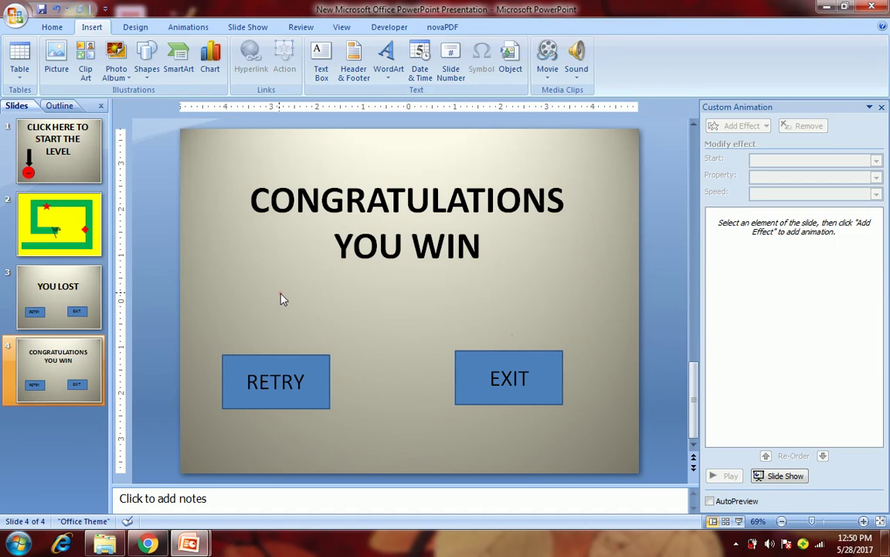
On the maze slide, give the red cross a Spin emphasis that repeats until the slide ends.
left_click(80, 225)
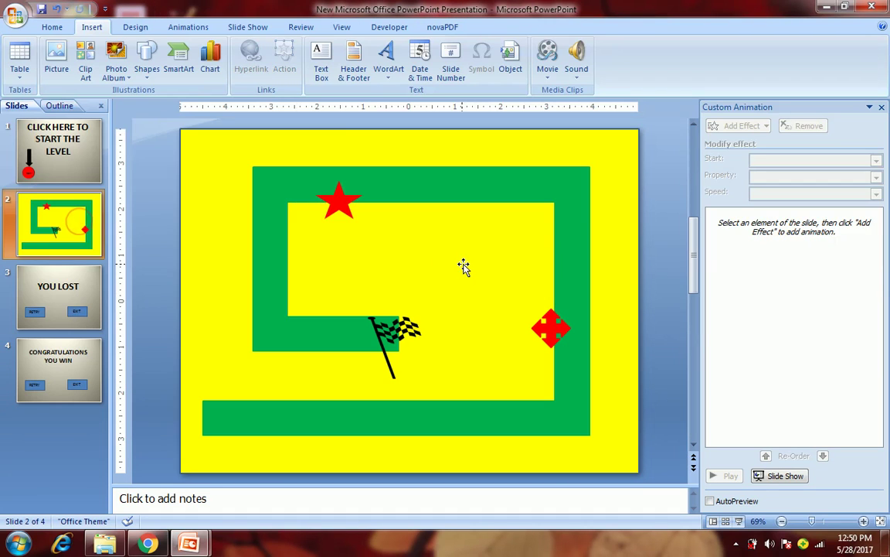
left_click(544, 331)
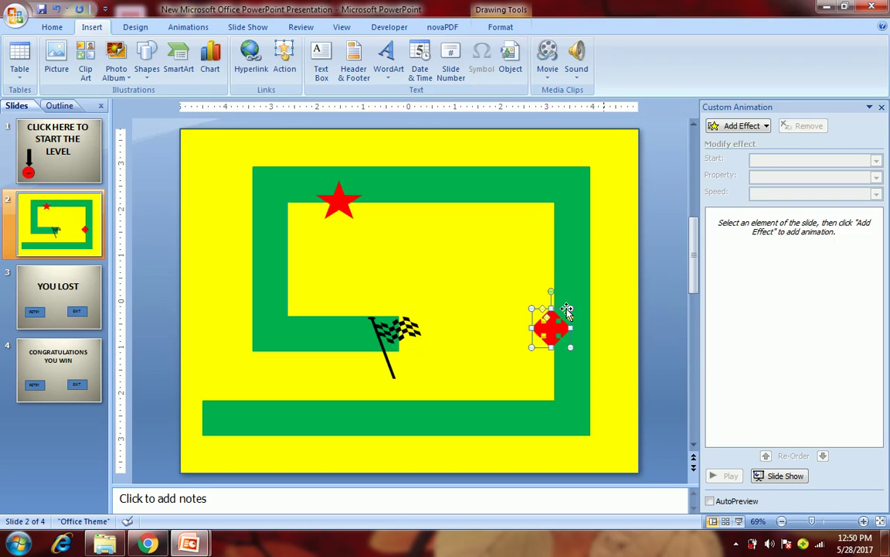
left_click(737, 127)
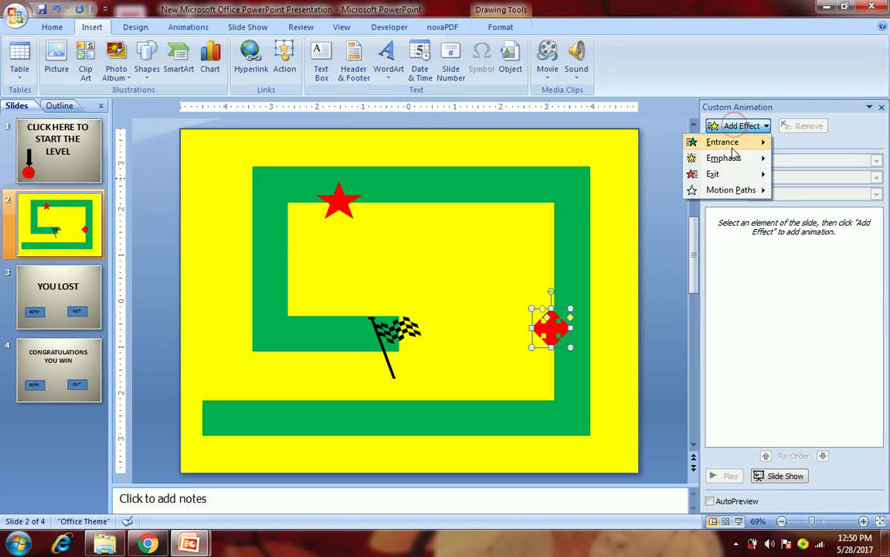
mouse_move(725, 158)
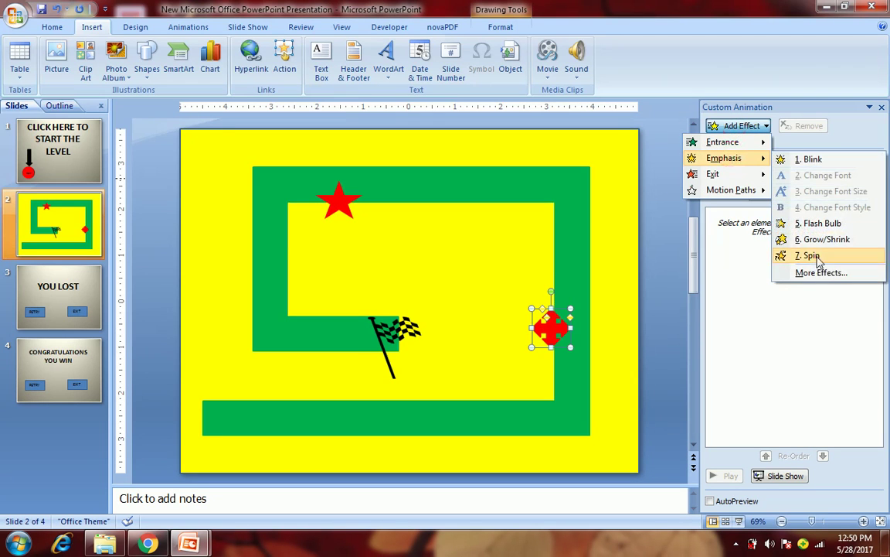
left_click(812, 256)
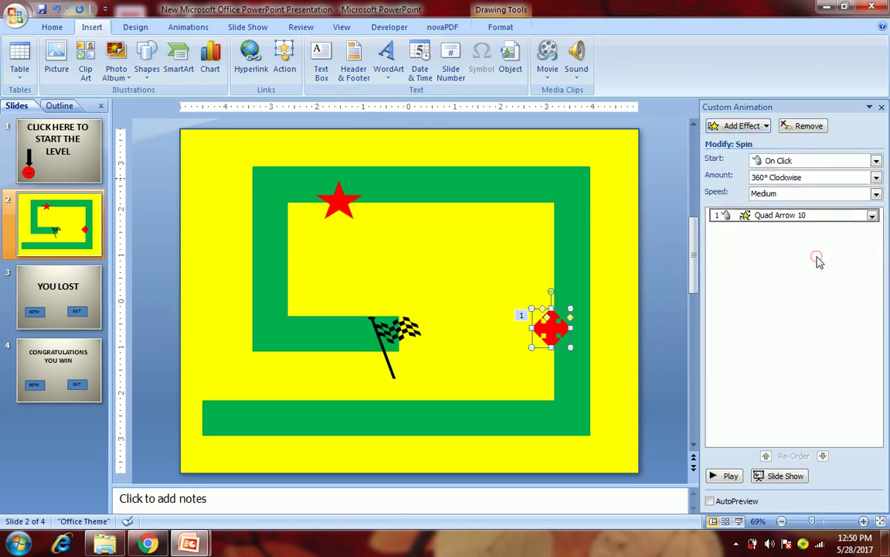
double_click(769, 217)
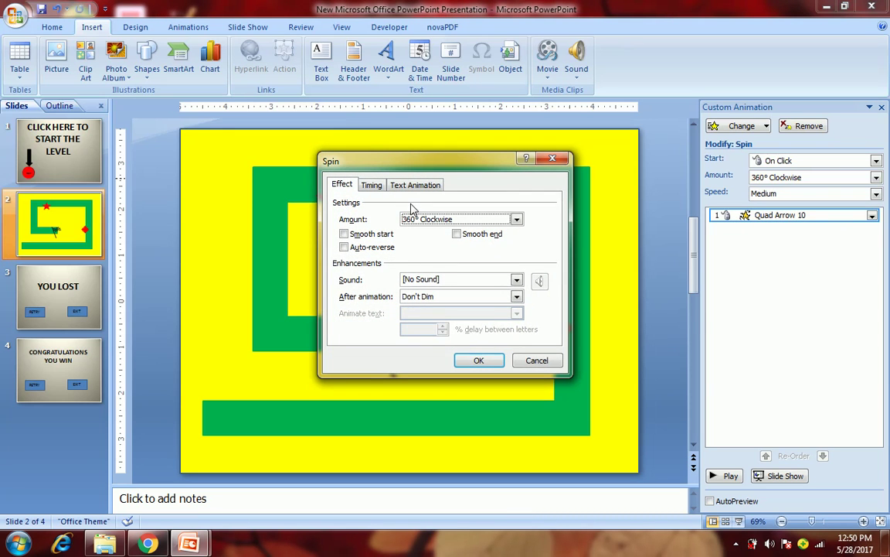
left_click(371, 184)
left_click(464, 255)
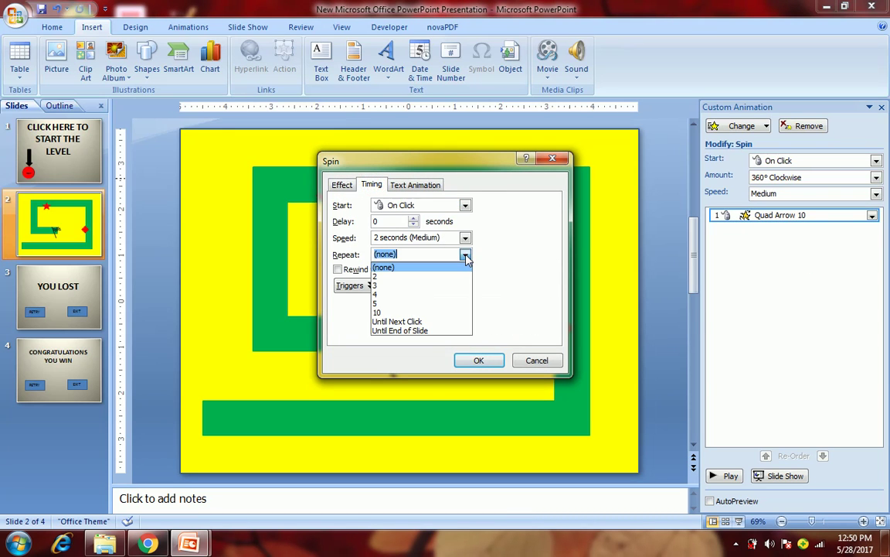
left_click(437, 331)
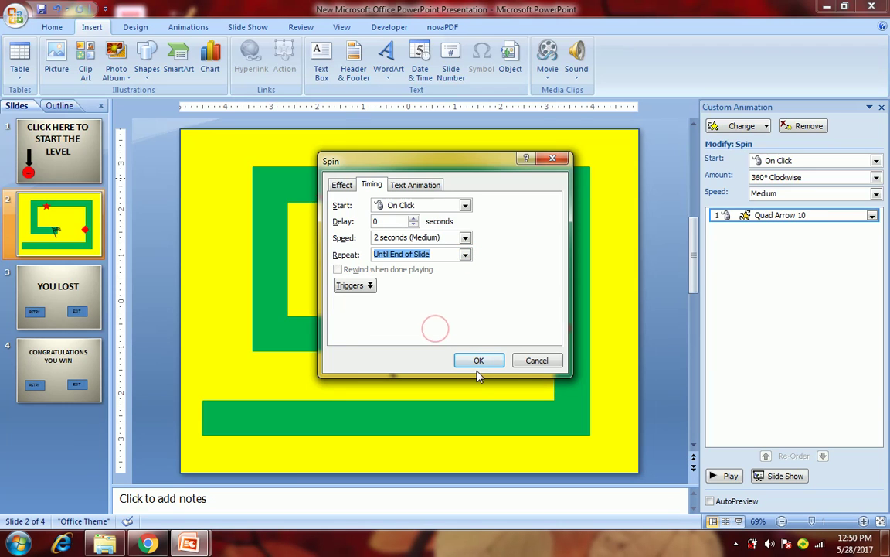
left_click(478, 360)
Give the red star a Medium-speed Spin that repeats until the end of the slide.
left_click(344, 201)
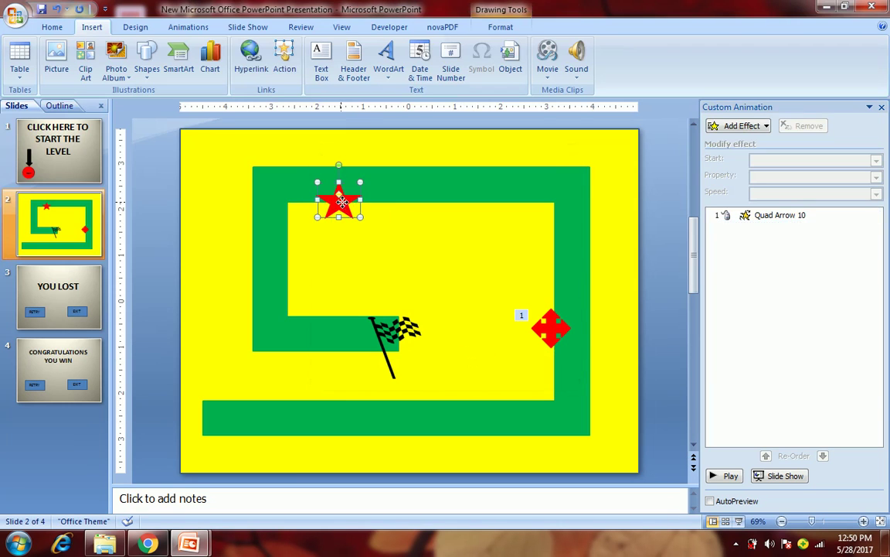
left_click(735, 126)
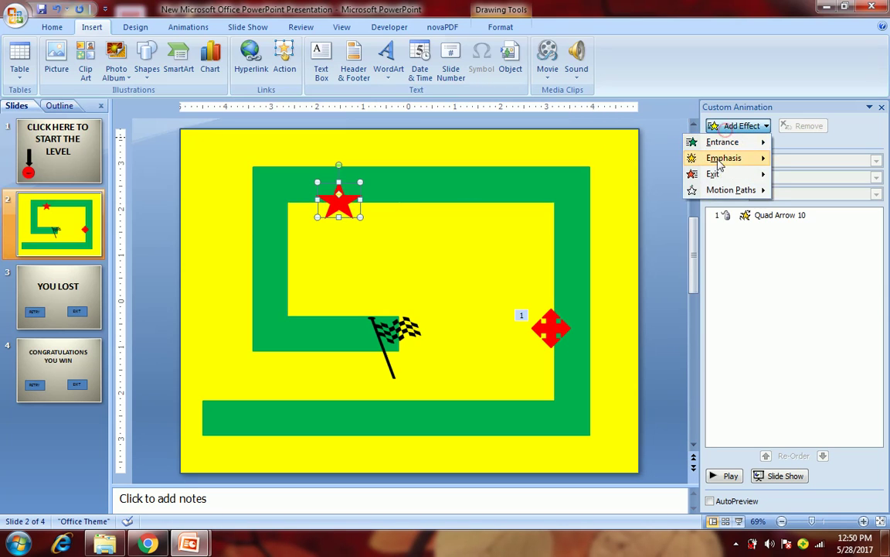
left_click(800, 255)
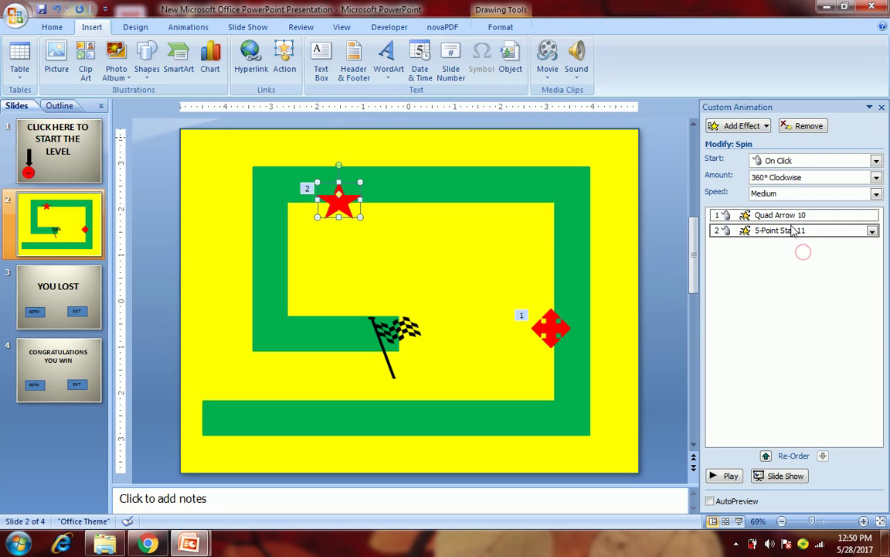
left_click(792, 195)
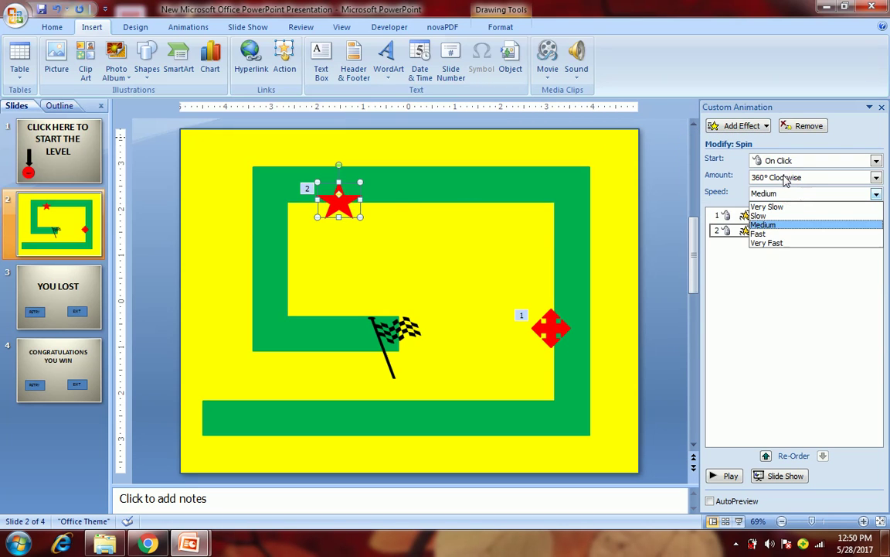
left_click(721, 259)
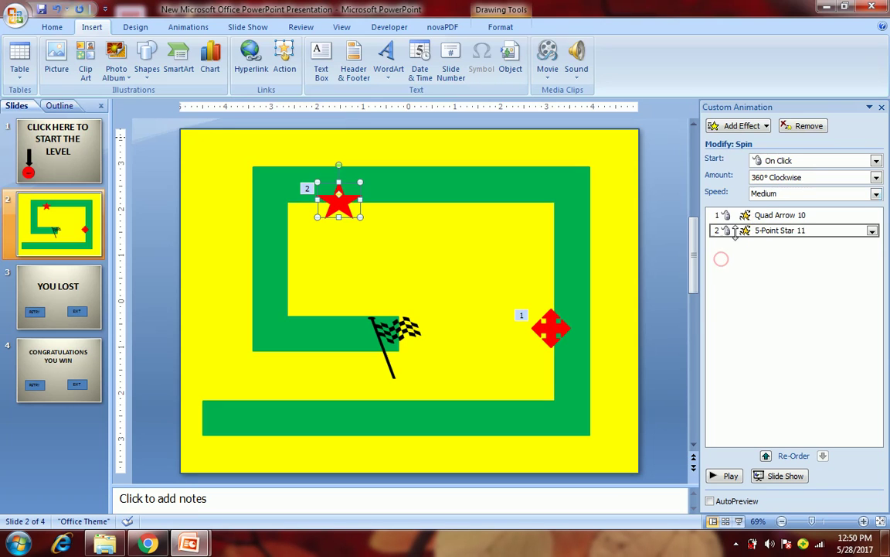
double_click(735, 231)
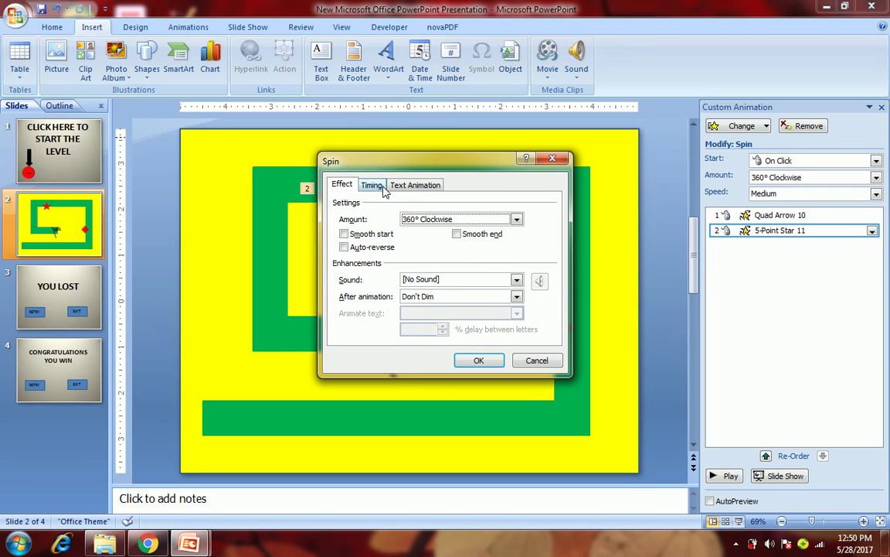
left_click(372, 185)
left_click(466, 254)
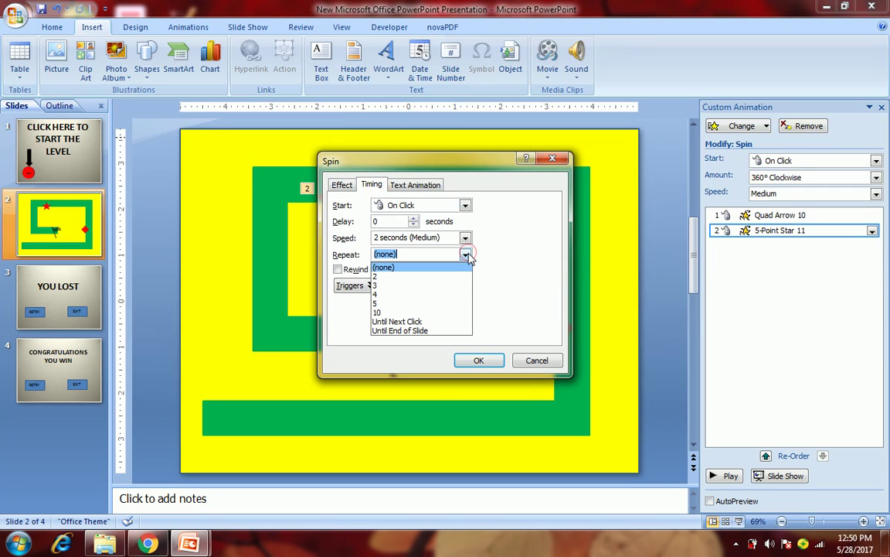
left_click(433, 331)
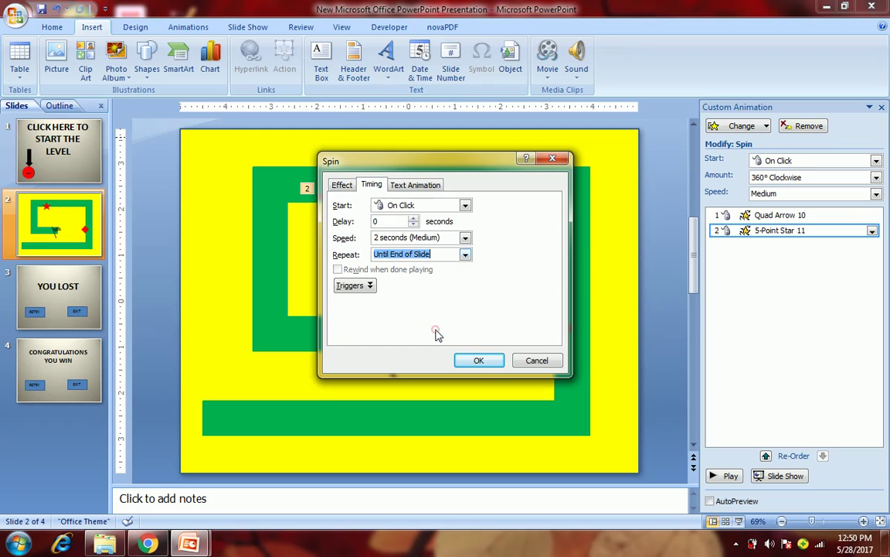
left_click(479, 361)
left_click(463, 269)
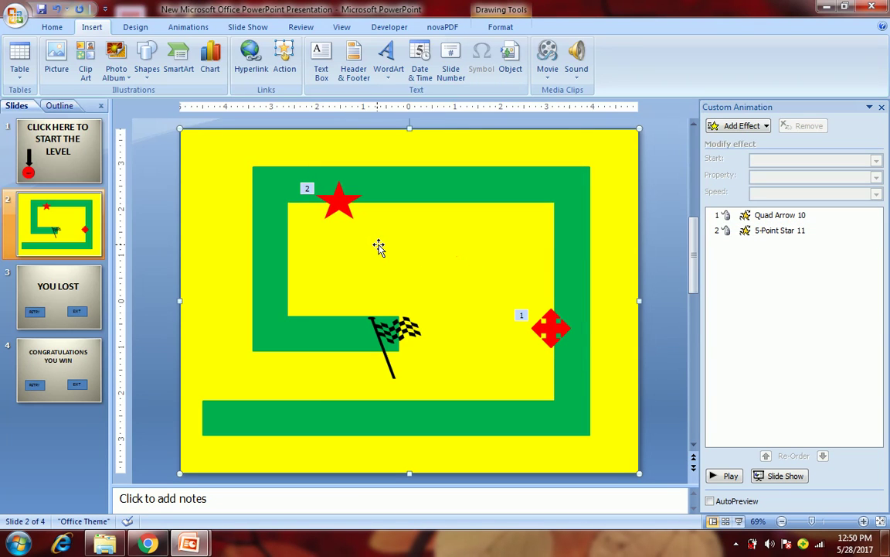
Move the left green wall toward the centre and shorten it into a stub under the top wall.
left_click(270, 254)
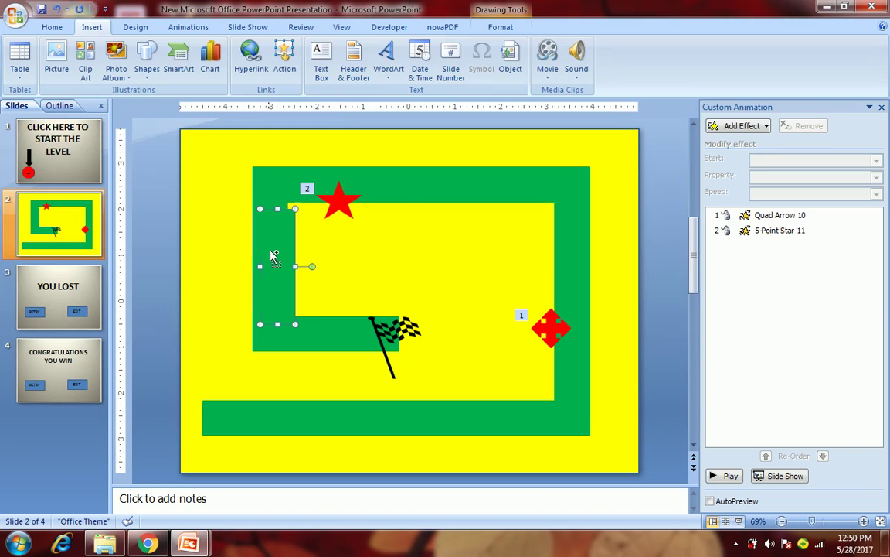
left_click_drag(273, 256, 418, 243)
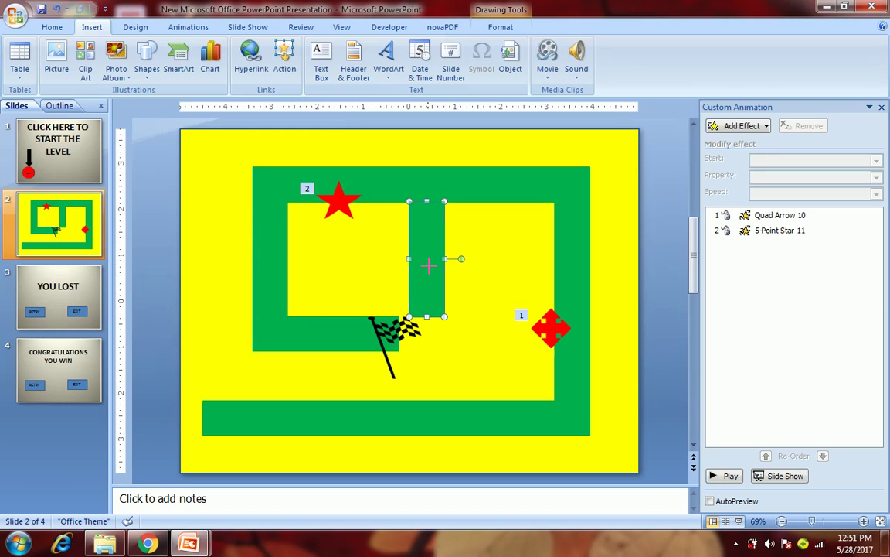
left_click_drag(426, 316, 428, 251)
left_click(375, 246)
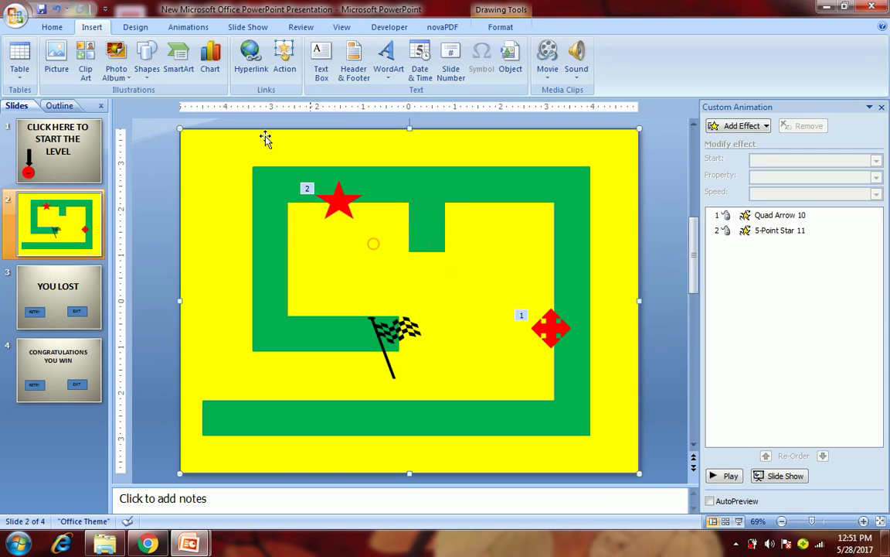
Draw a small solid black circle inside the green stub.
left_click(138, 71)
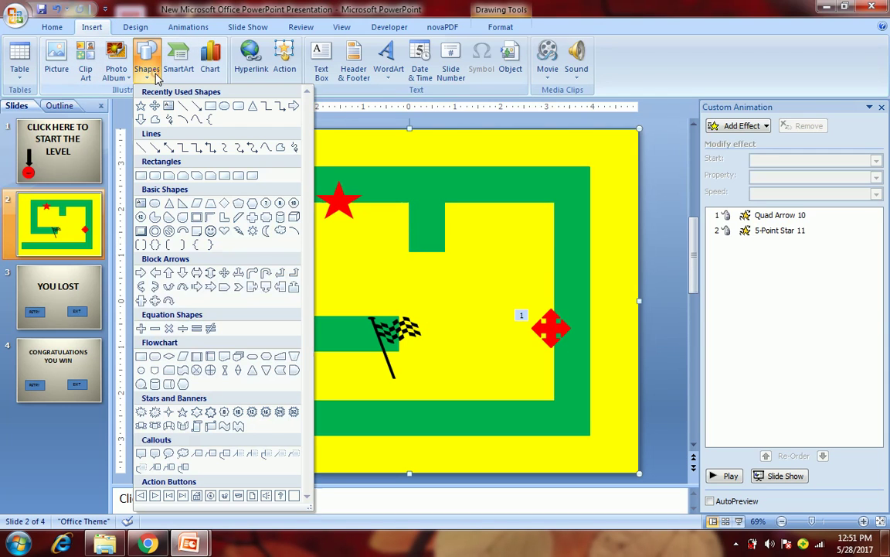
left_click(221, 106)
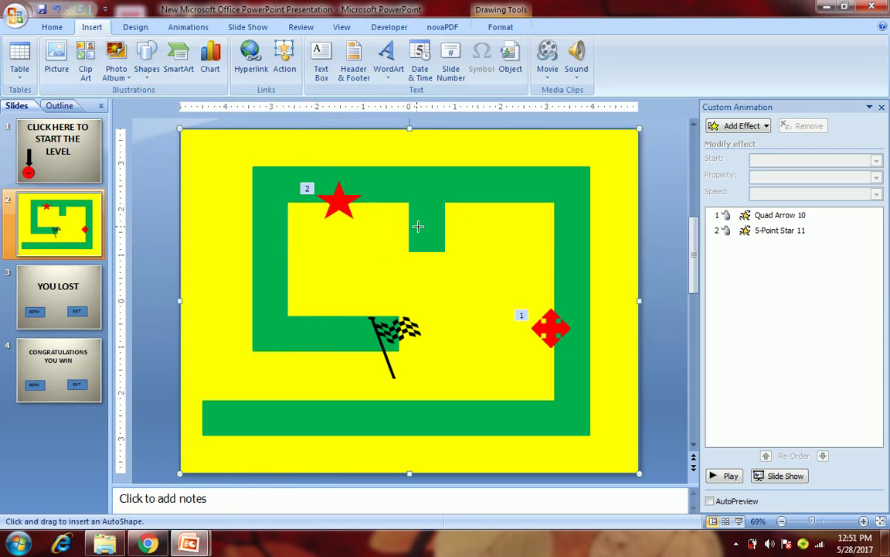
left_click_drag(419, 224, 435, 244)
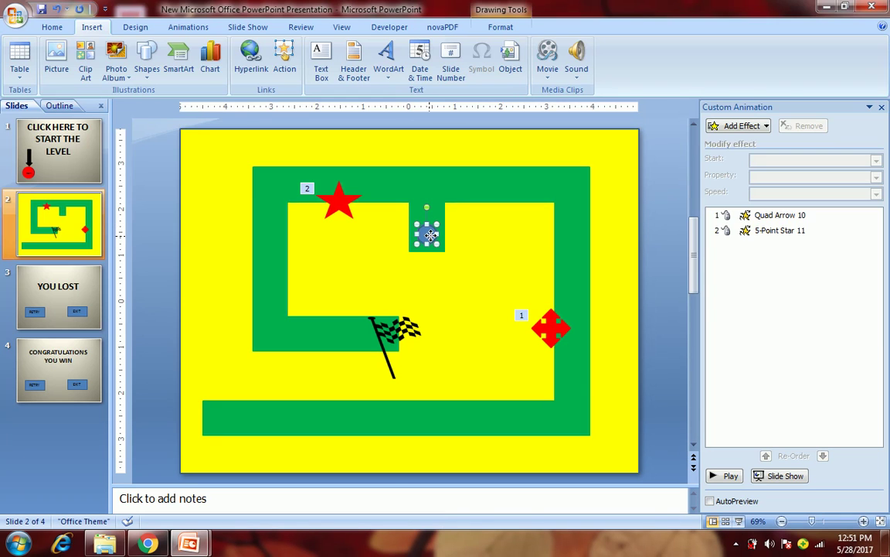
double_click(430, 234)
left_click(235, 62)
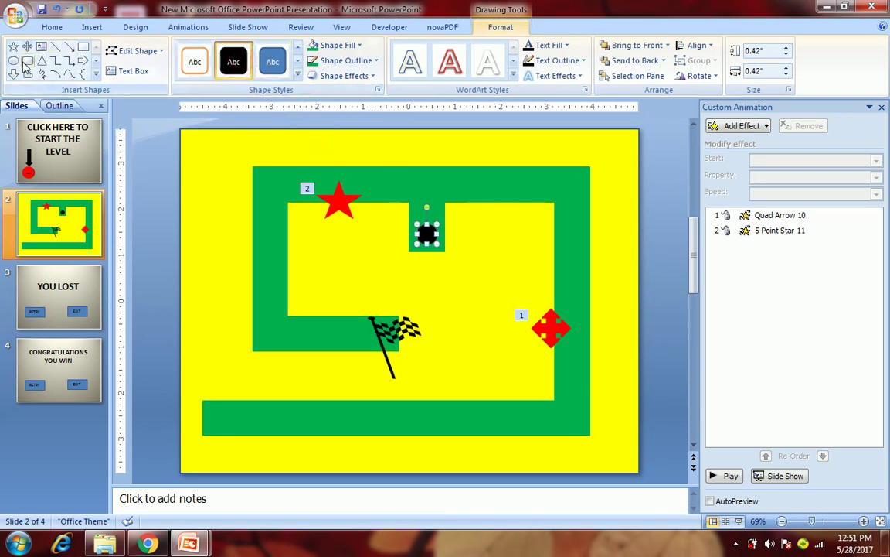
Draw a small rectangle across the top wall with red fill and red outline as the door.
left_click(83, 46)
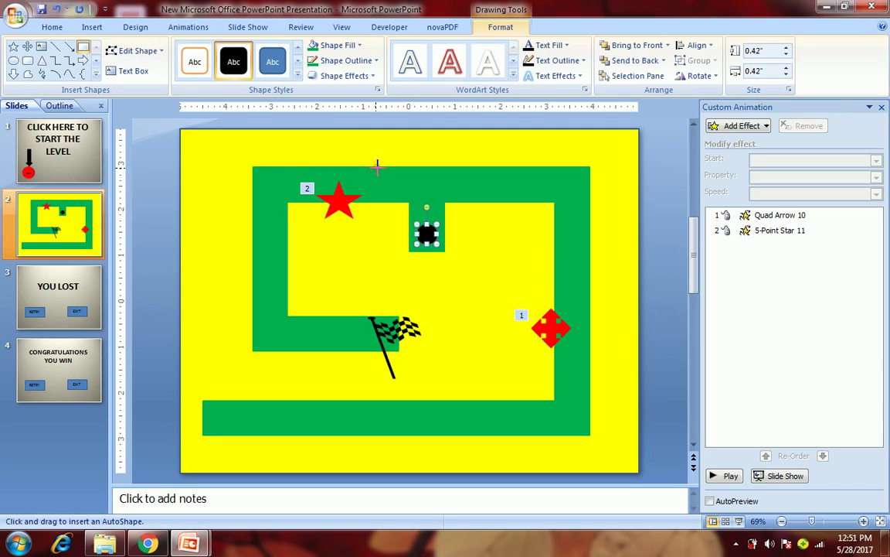
left_click_drag(377, 166, 387, 202)
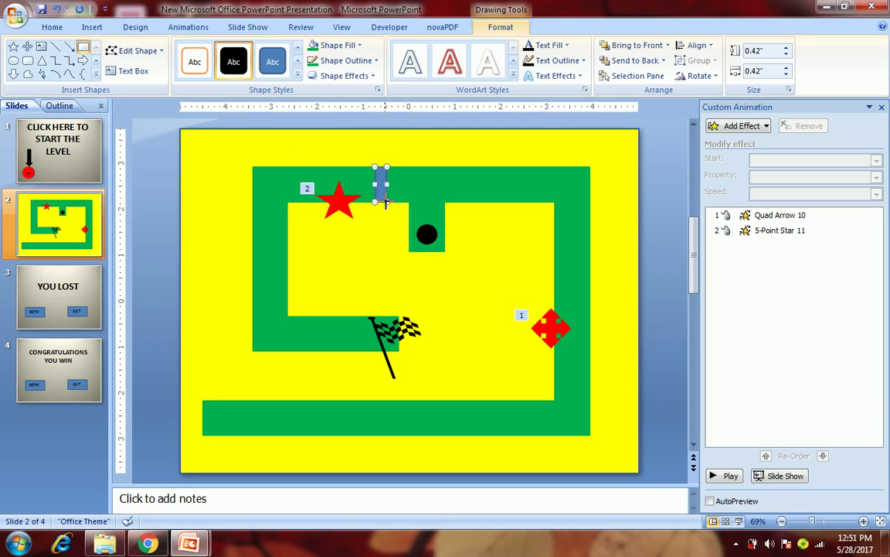
left_click(332, 45)
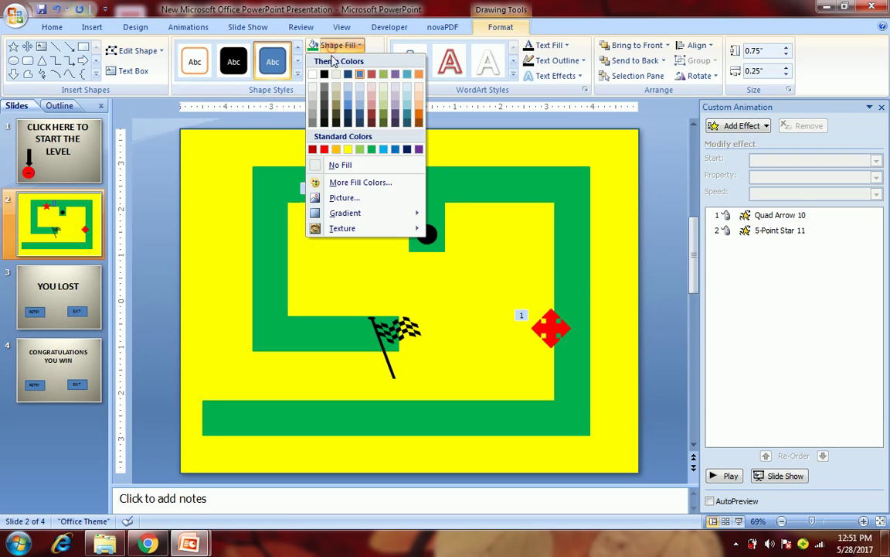
left_click(325, 150)
left_click(340, 60)
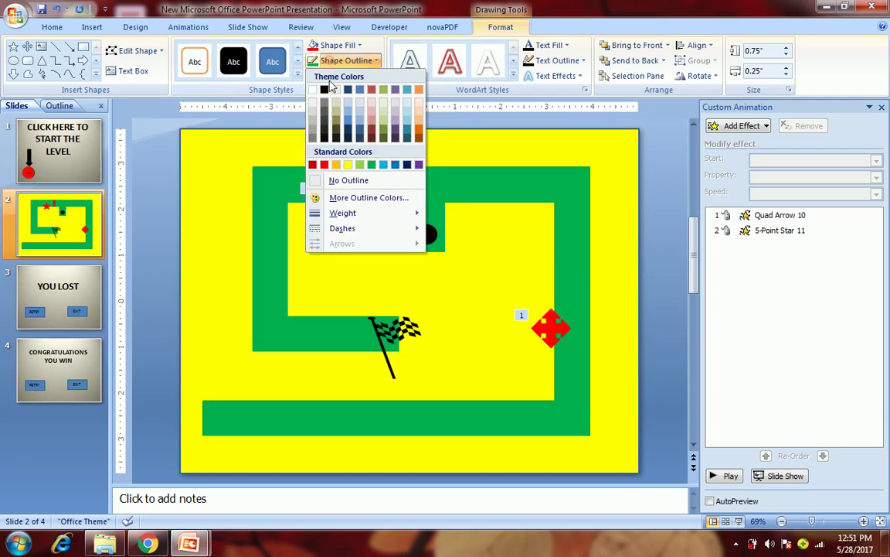
left_click(325, 165)
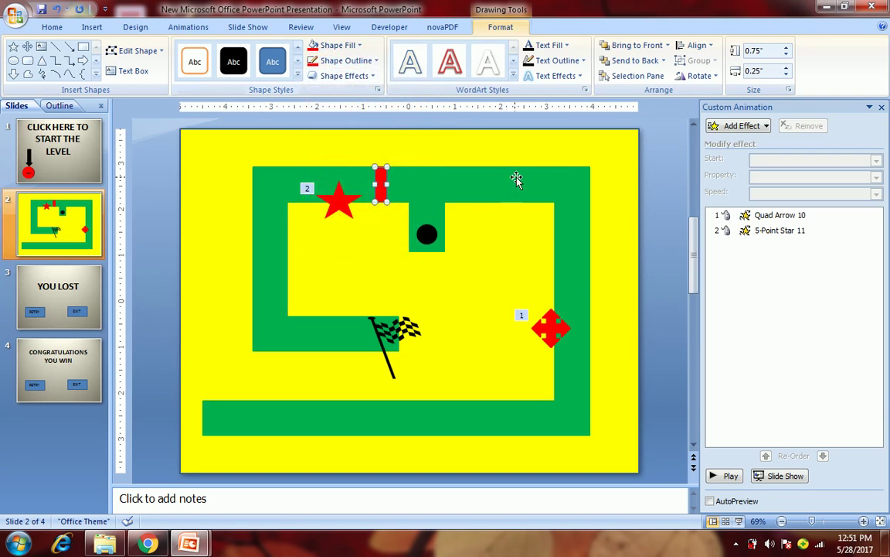
left_click(741, 127)
mouse_move(730, 190)
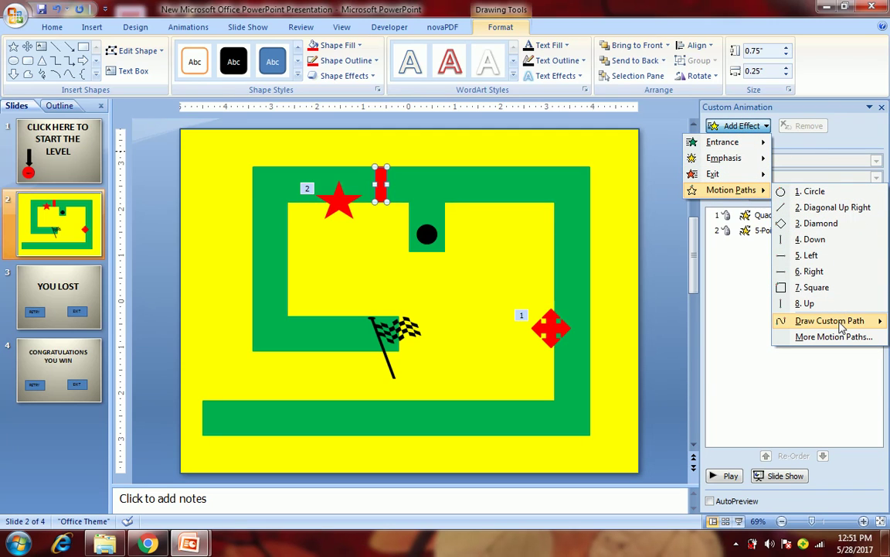
mouse_move(830, 320)
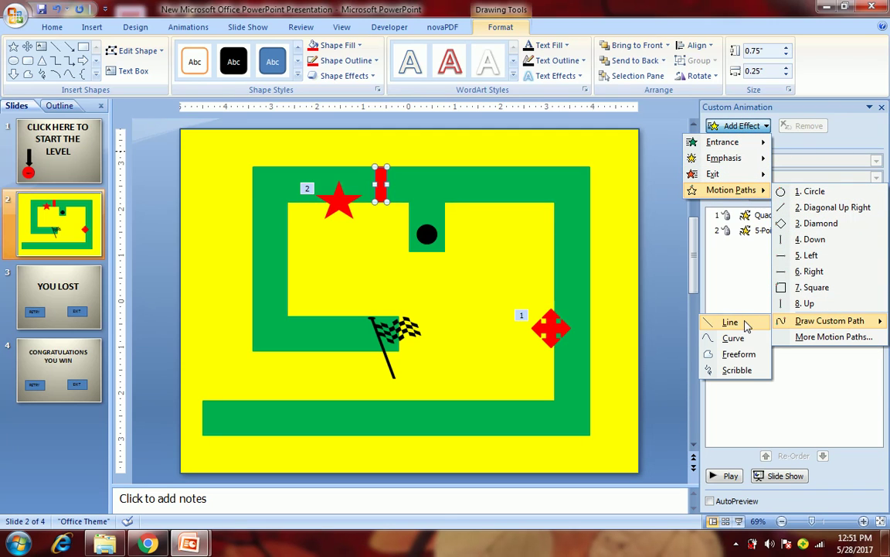
Give the red door a short straight-line motion path pointing downward.
left_click(739, 321)
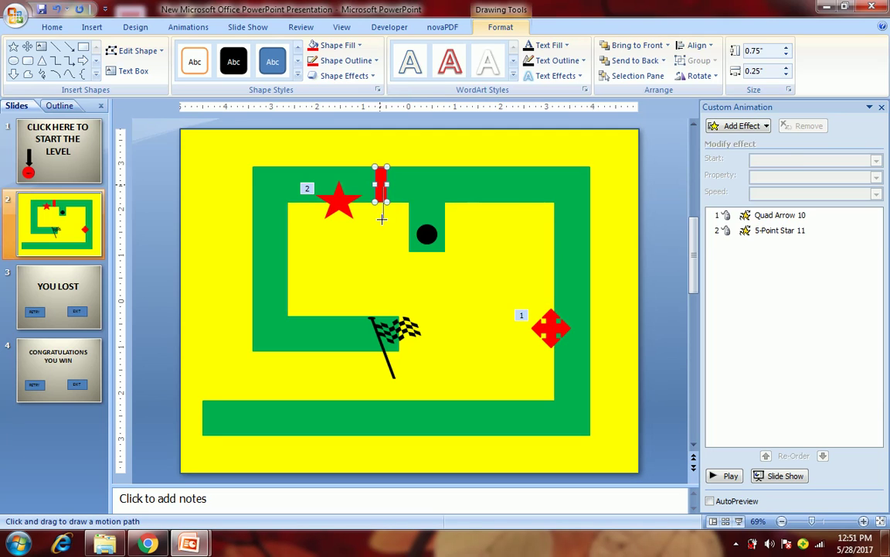
left_click_drag(381, 185, 381, 218)
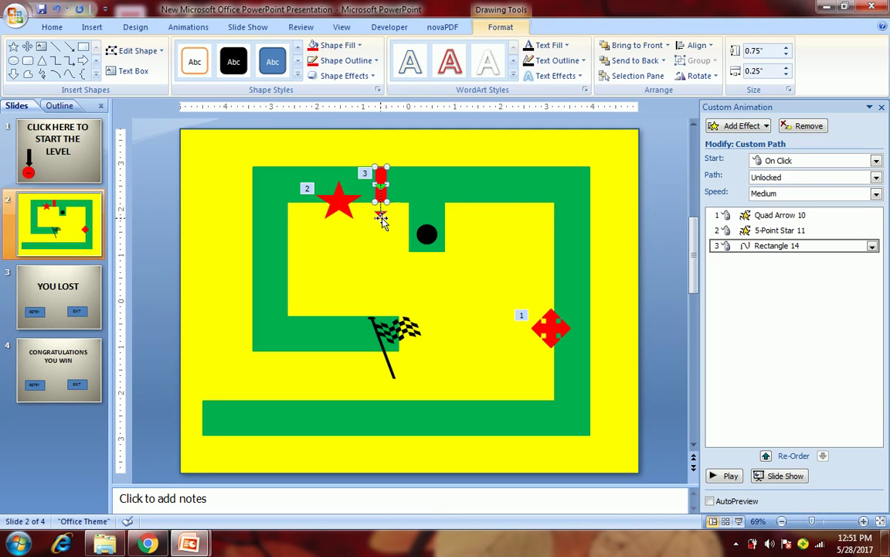
double_click(781, 246)
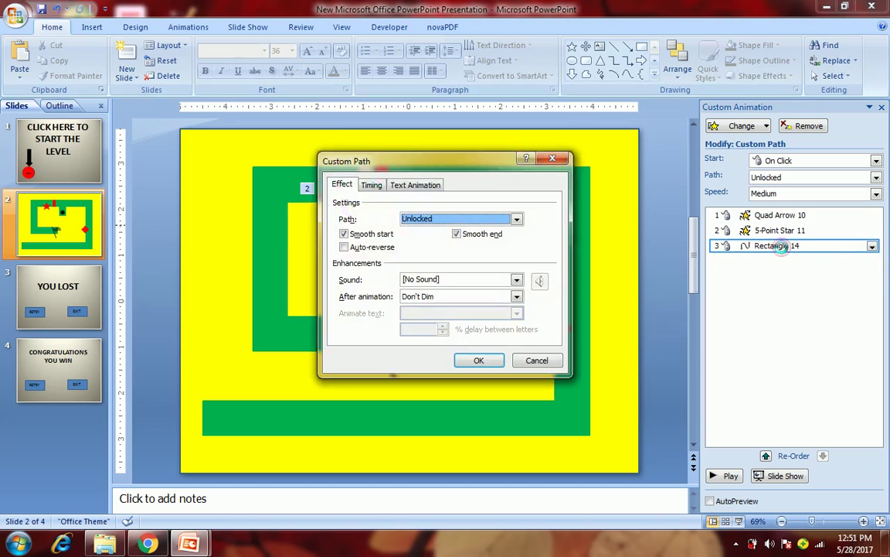
Look through the door animation's click-trigger options, then cancel without applying a trigger.
left_click(371, 185)
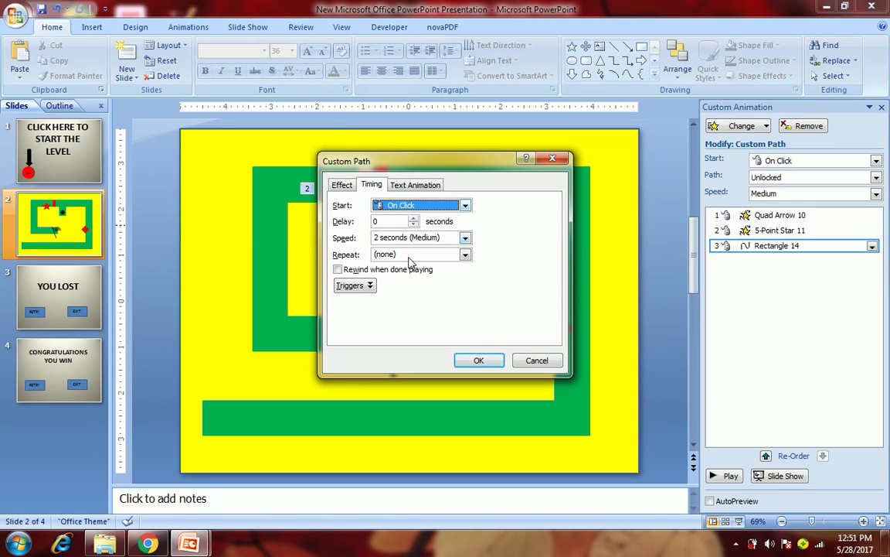
left_click(360, 286)
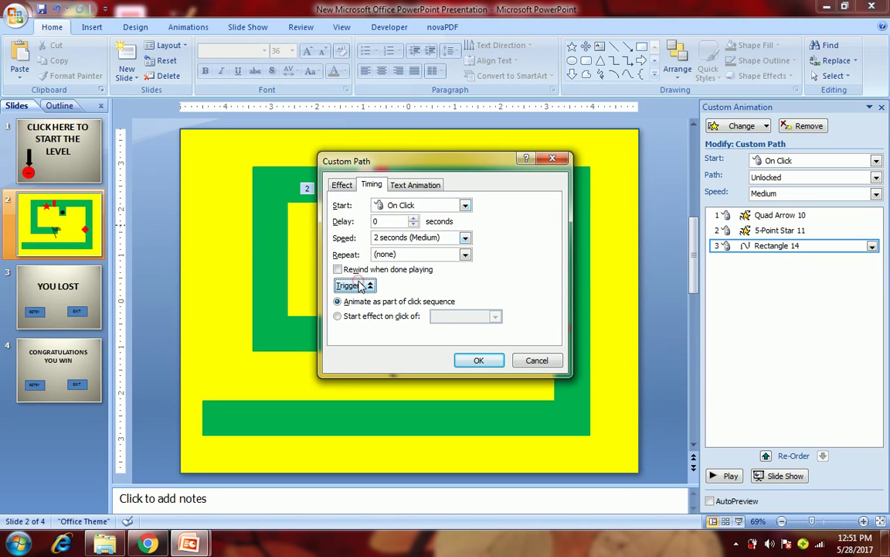
left_click(370, 318)
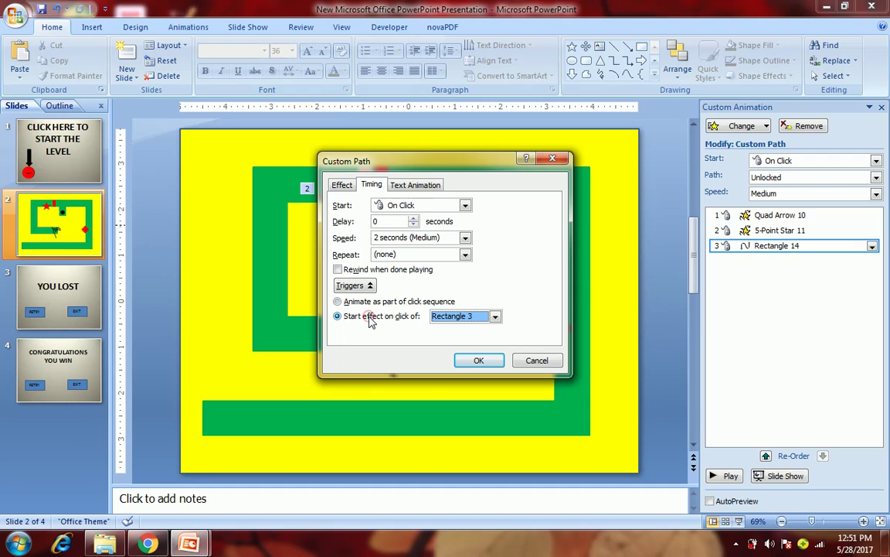
left_click(494, 317)
left_click_drag(497, 338, 498, 360)
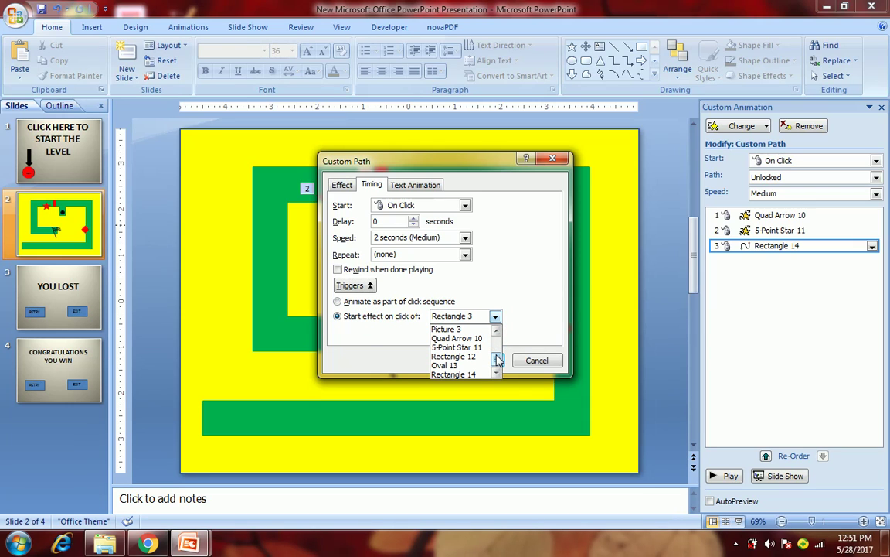
left_click(535, 357)
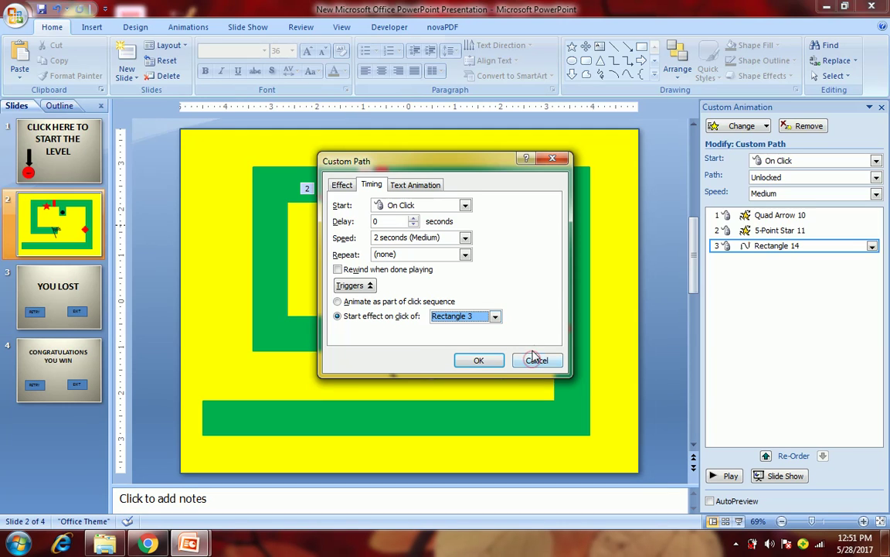
left_click(534, 360)
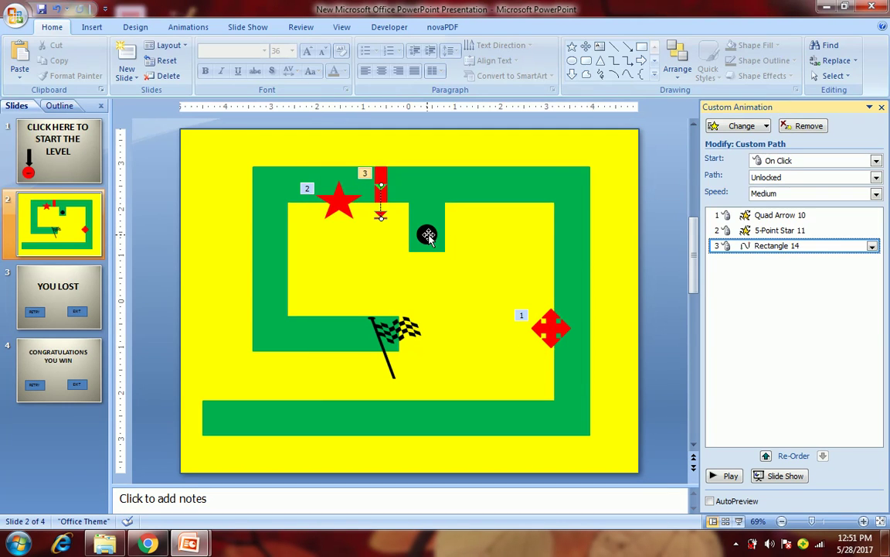
left_click(429, 235)
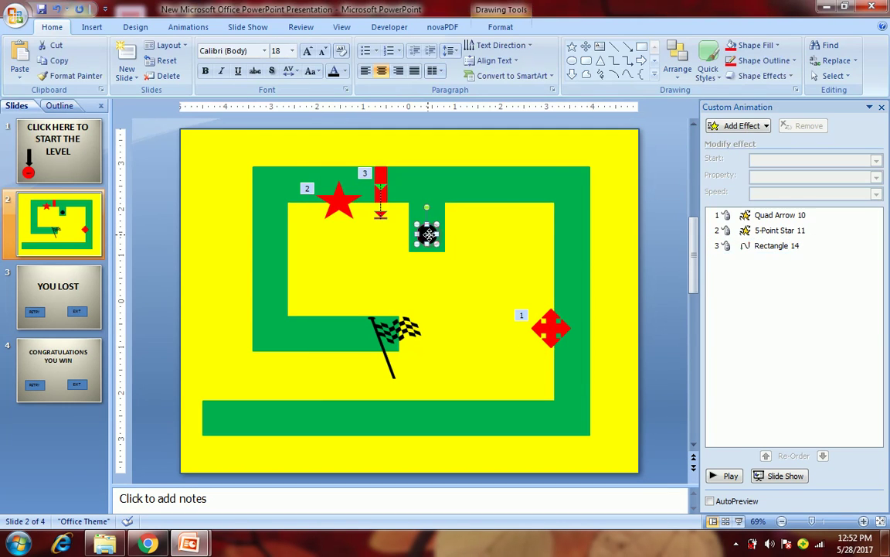
In the Selection Pane, rename the black circle Oval 13 to BUTTON.
left_click(821, 76)
left_click(831, 124)
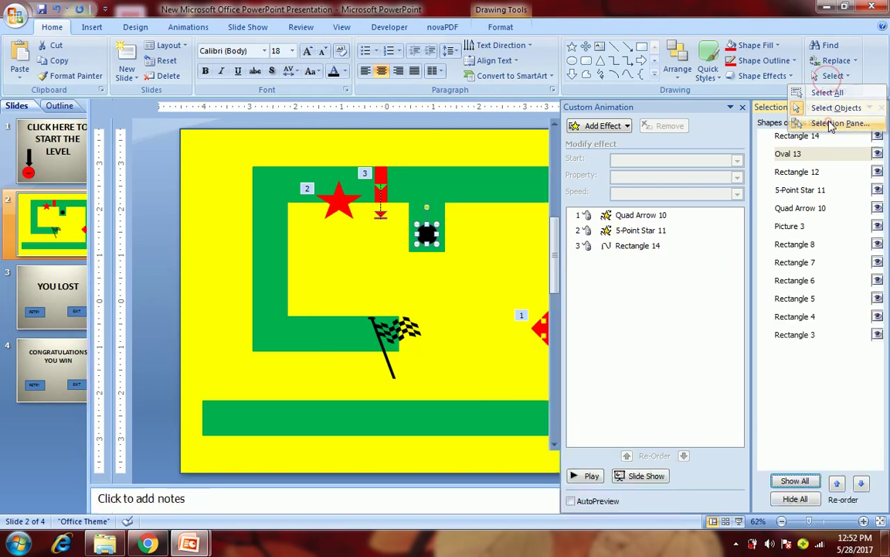
double_click(802, 155)
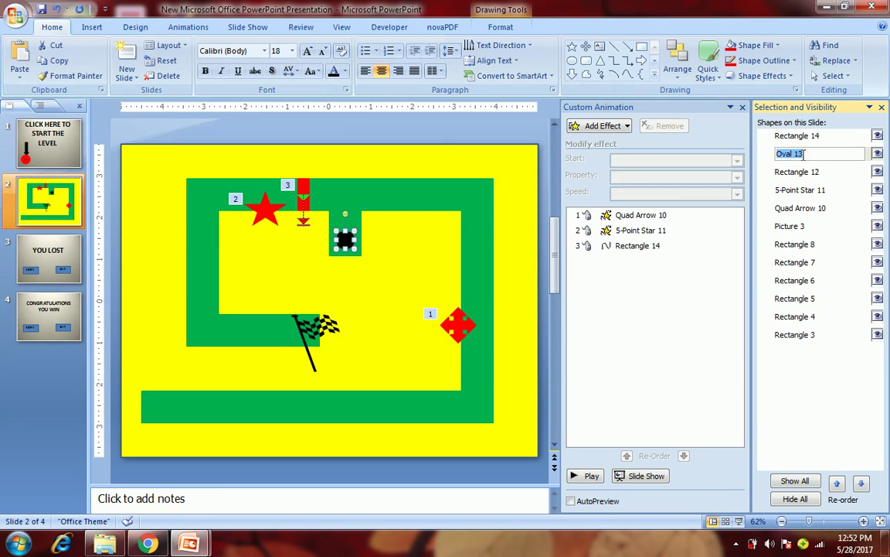
type("BUTTON")
key("Return")
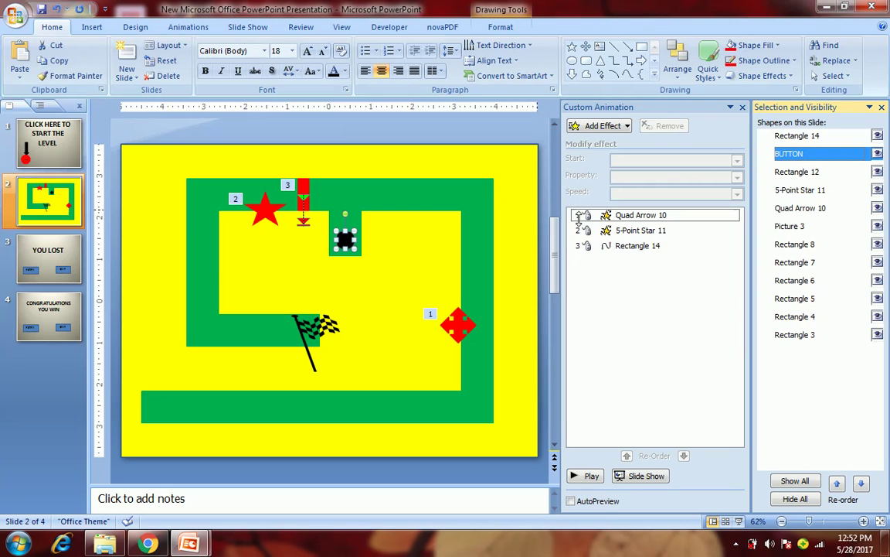
left_click(306, 189)
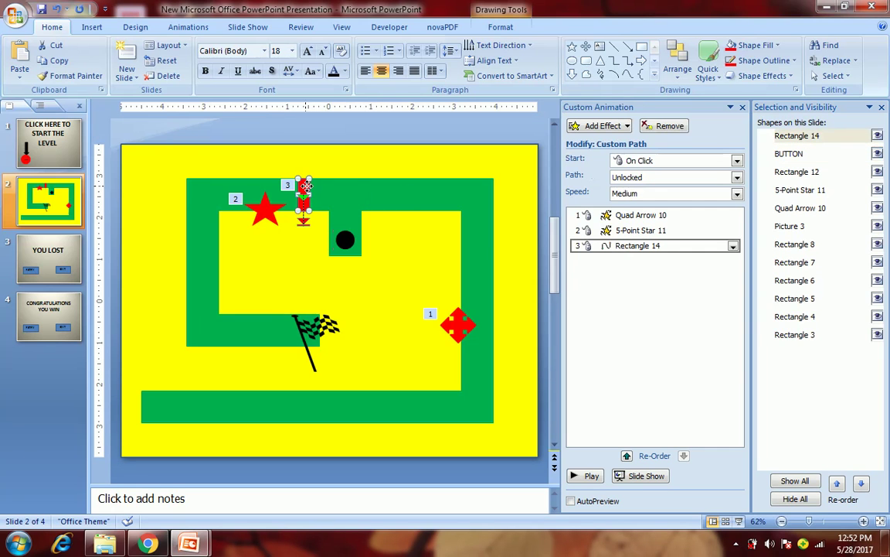
Set the door path's trigger to start on click of BUTTON, and close the Selection and Visibility pane.
double_click(638, 252)
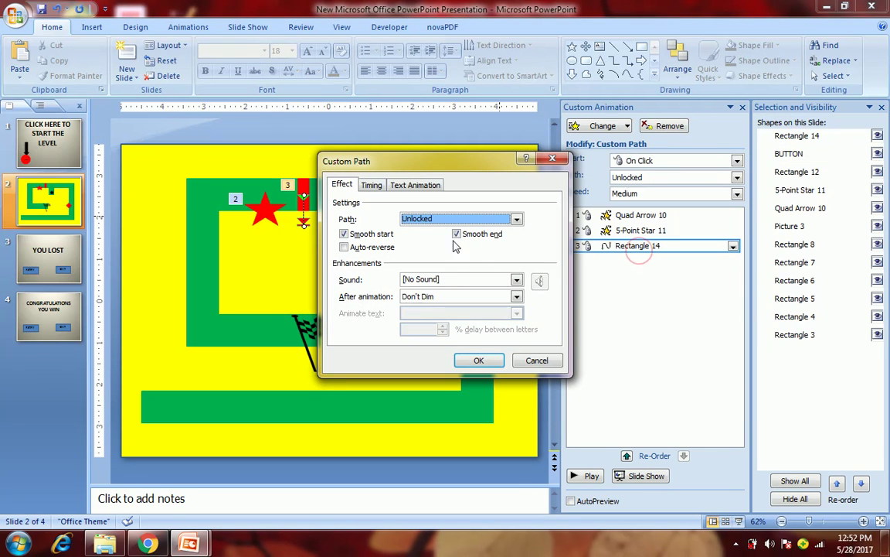
left_click(372, 185)
left_click(370, 286)
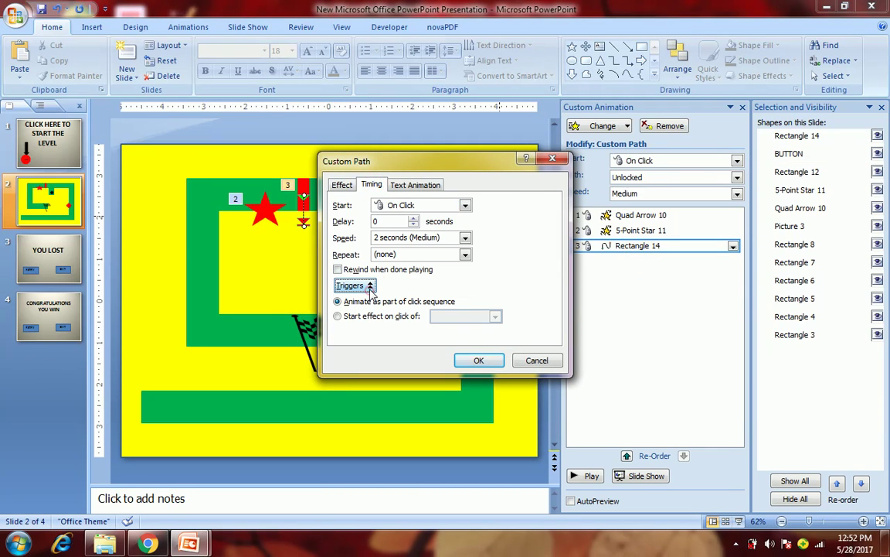
left_click(345, 316)
left_click(492, 316)
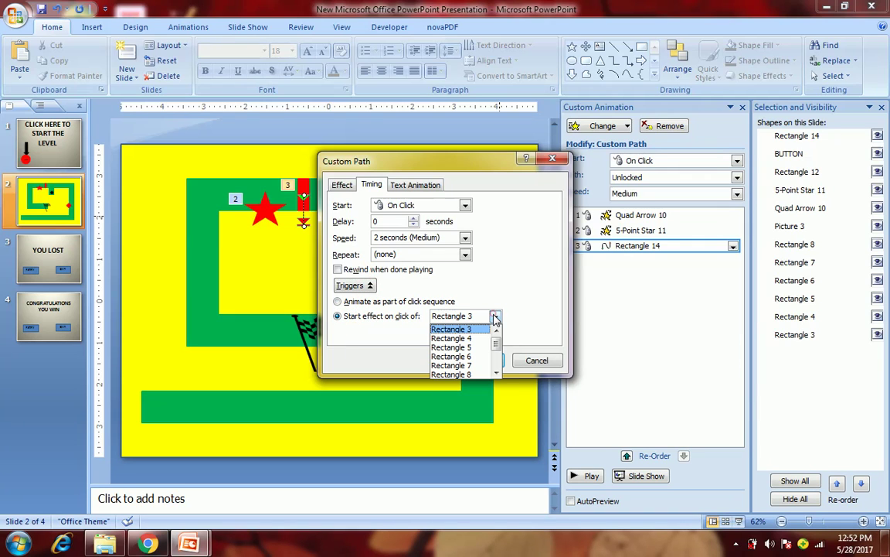
left_click_drag(495, 340, 498, 371)
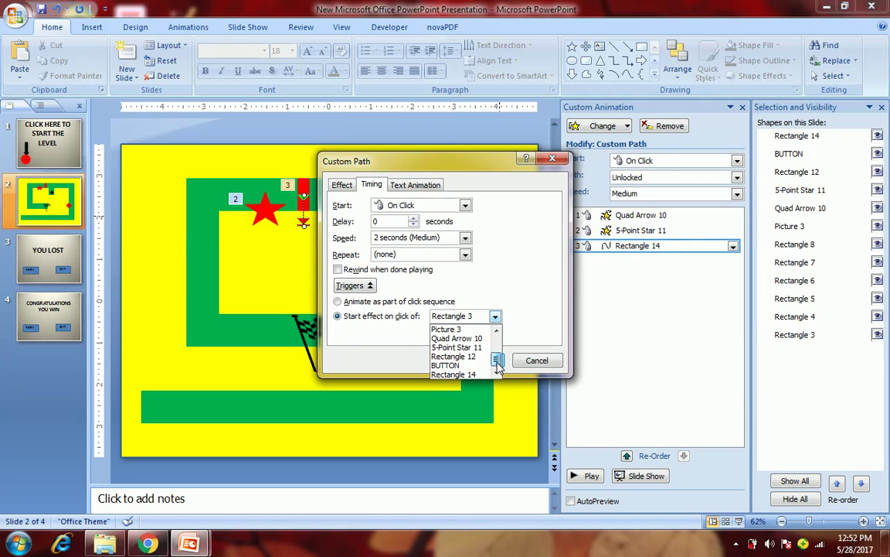
left_click(467, 368)
left_click(474, 361)
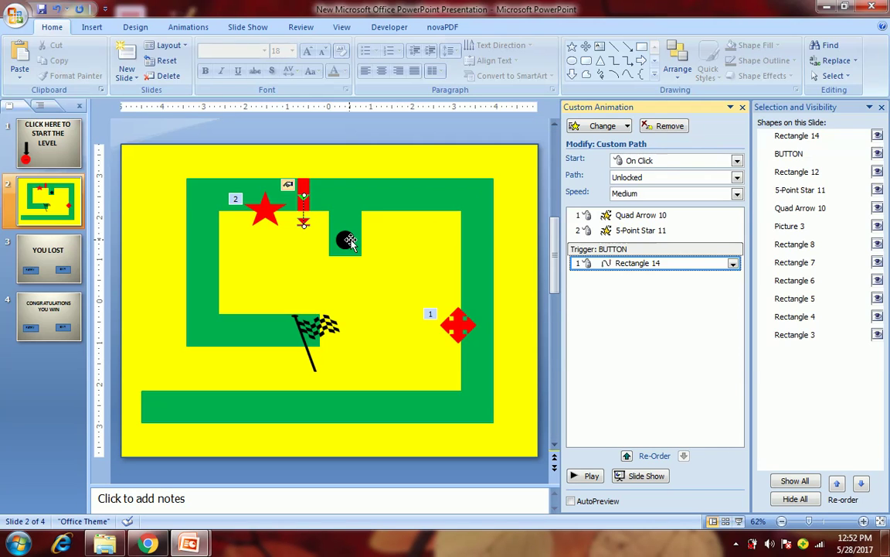
left_click(882, 107)
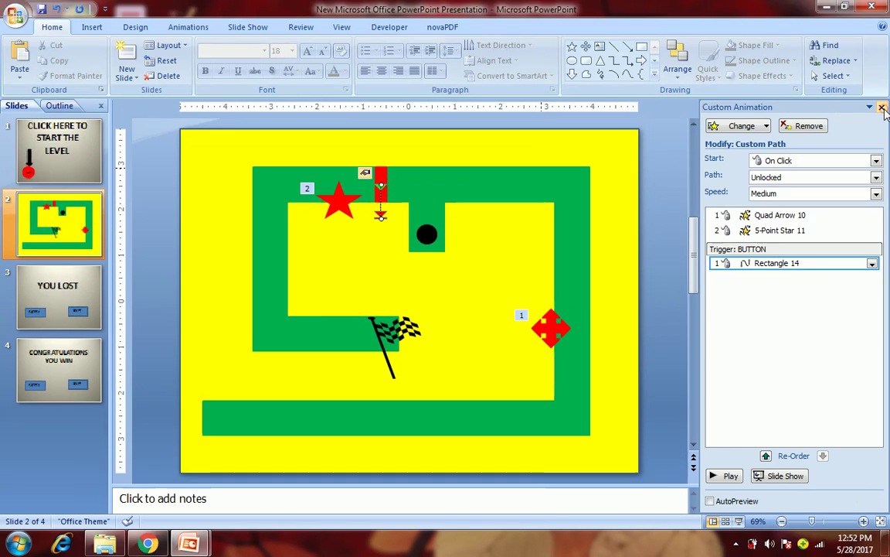
Close the Custom Animation pane, run the slide show from slide 1, and end it with Esc.
left_click(881, 106)
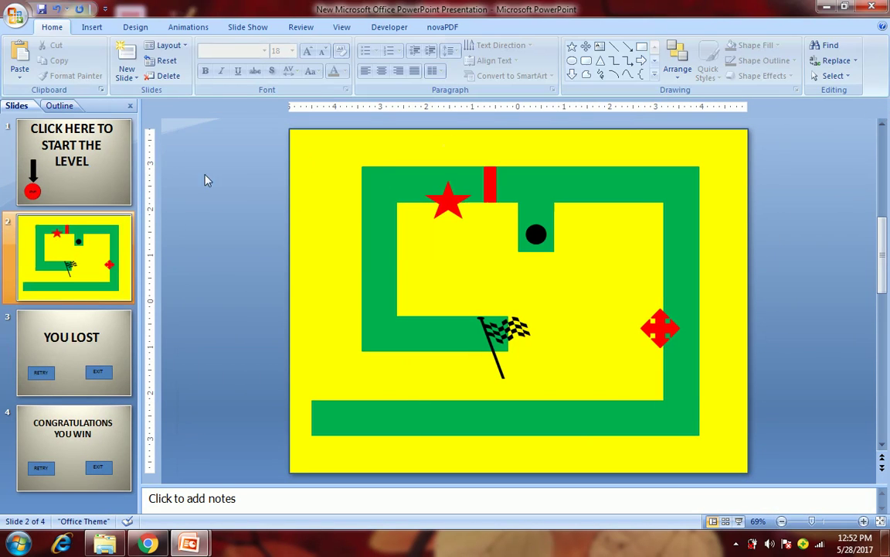
left_click(106, 183)
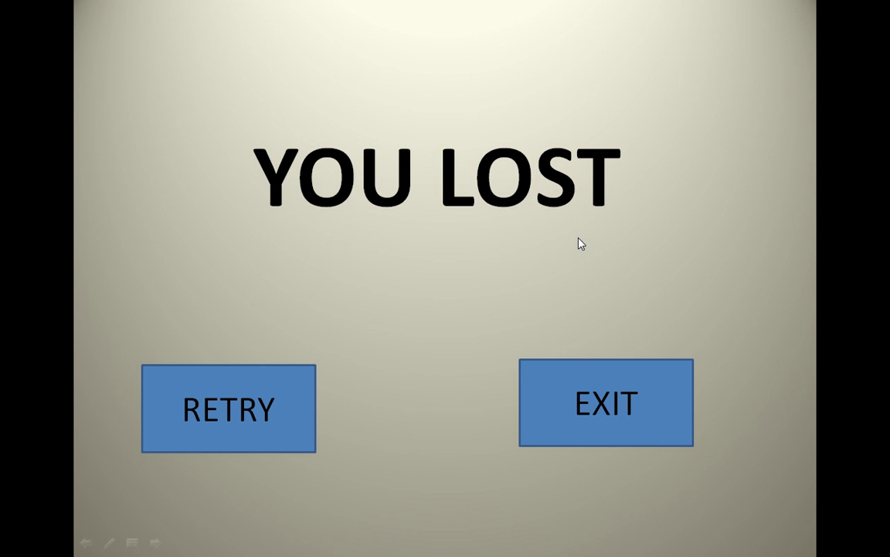
key("Escape")
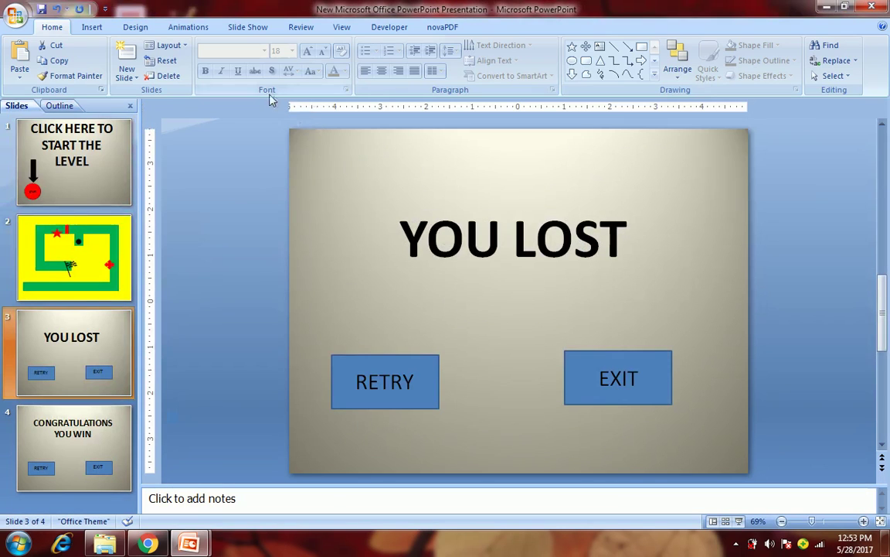
In Set Up Slide Show, choose Browsed at a kiosk (full screen) as the show type.
left_click(147, 29)
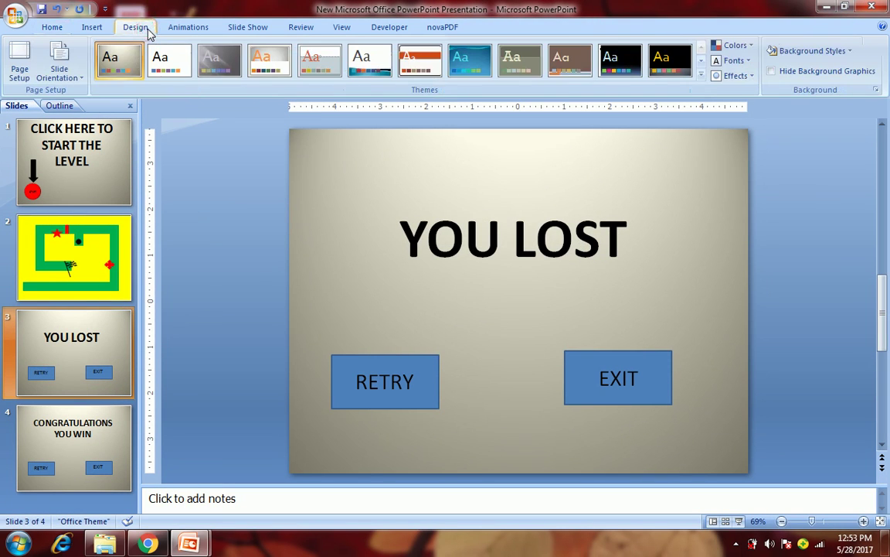
left_click(237, 29)
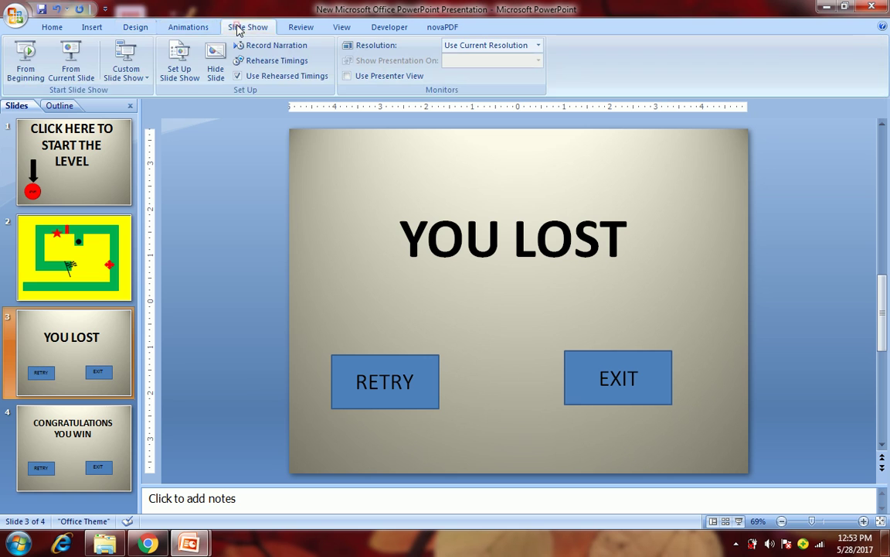
left_click(180, 62)
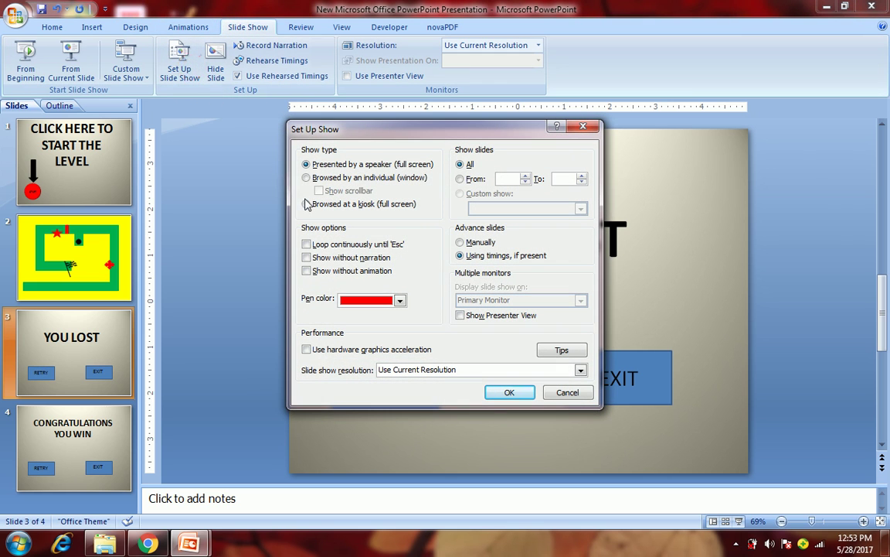
left_click(306, 203)
left_click(509, 393)
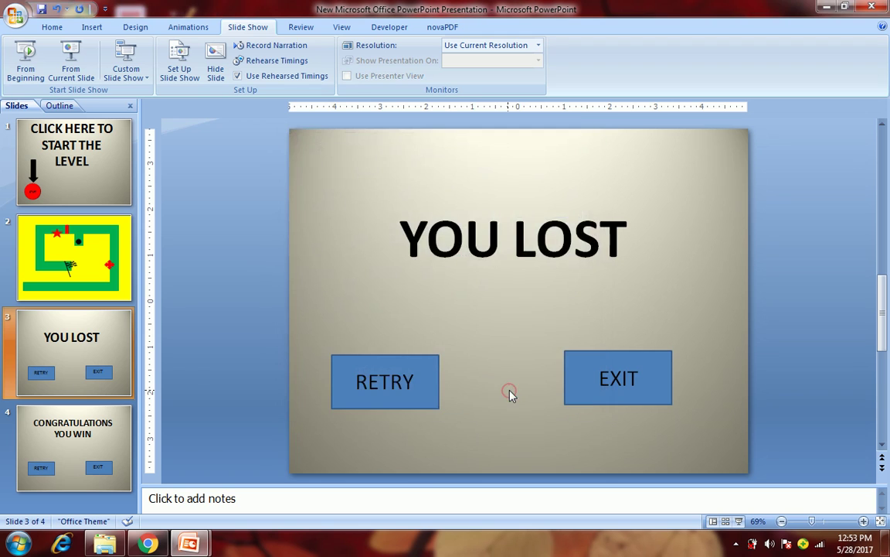
left_click(101, 188)
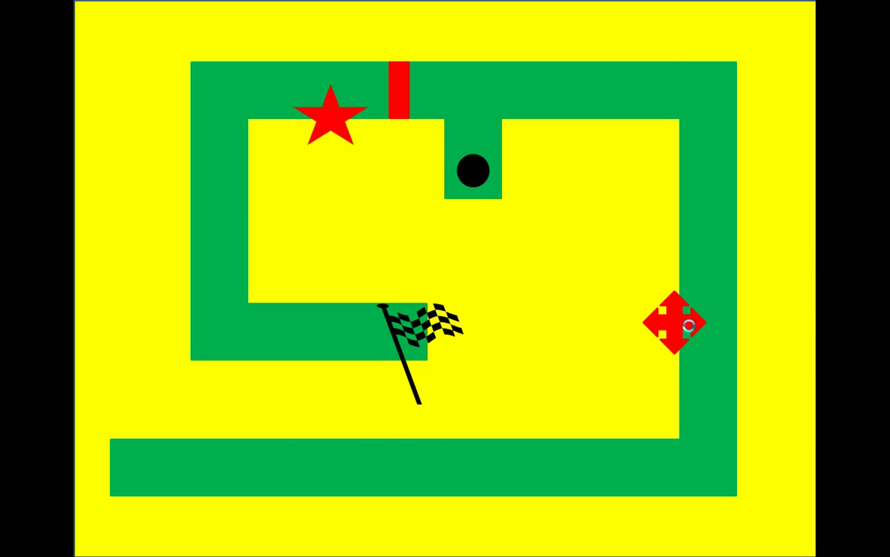
key("Escape")
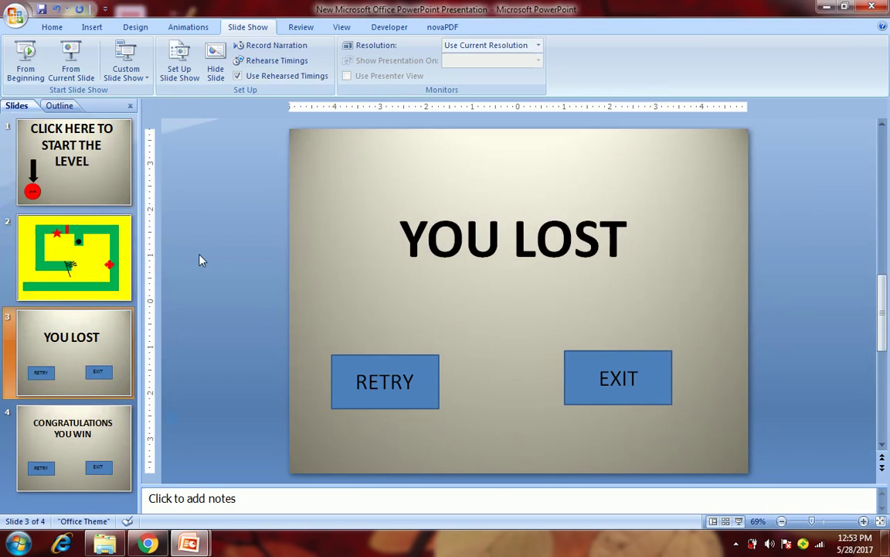
Set the red cross's spin on the maze slide to start With Previous.
left_click(121, 225)
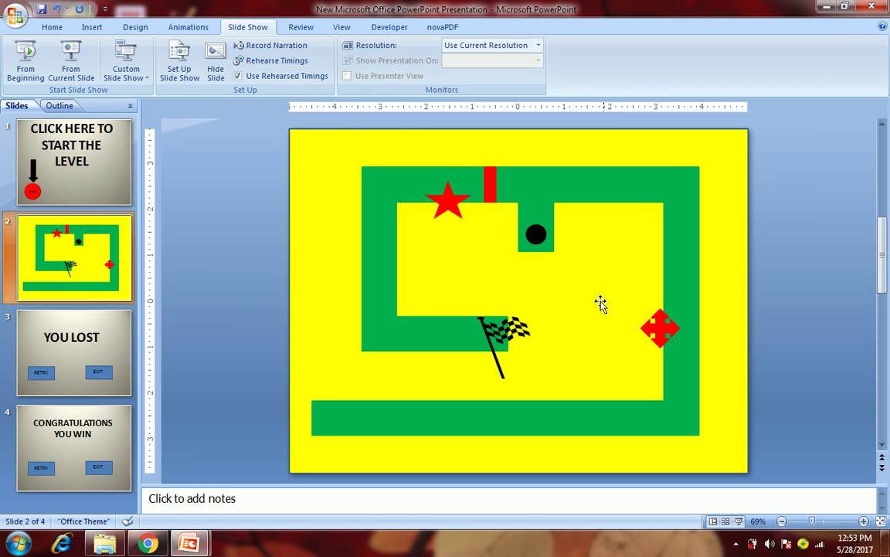
left_click(659, 327)
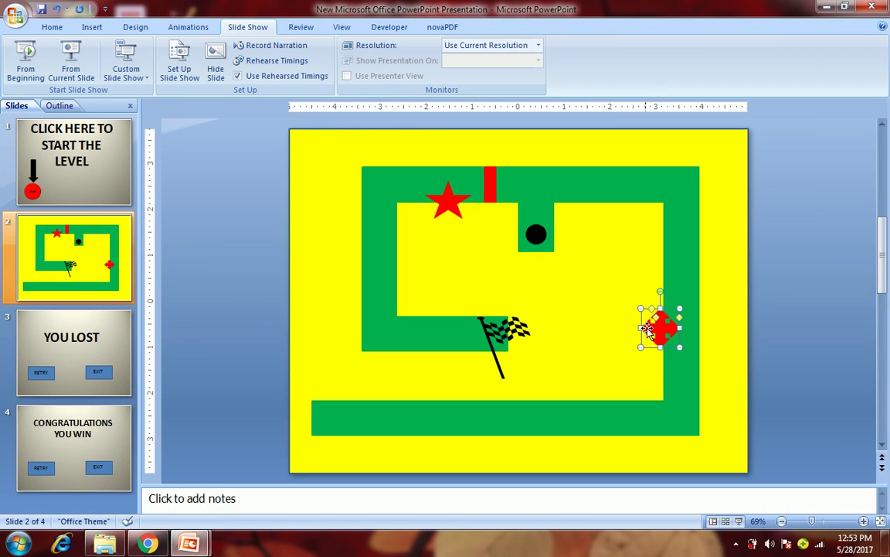
left_click(188, 27)
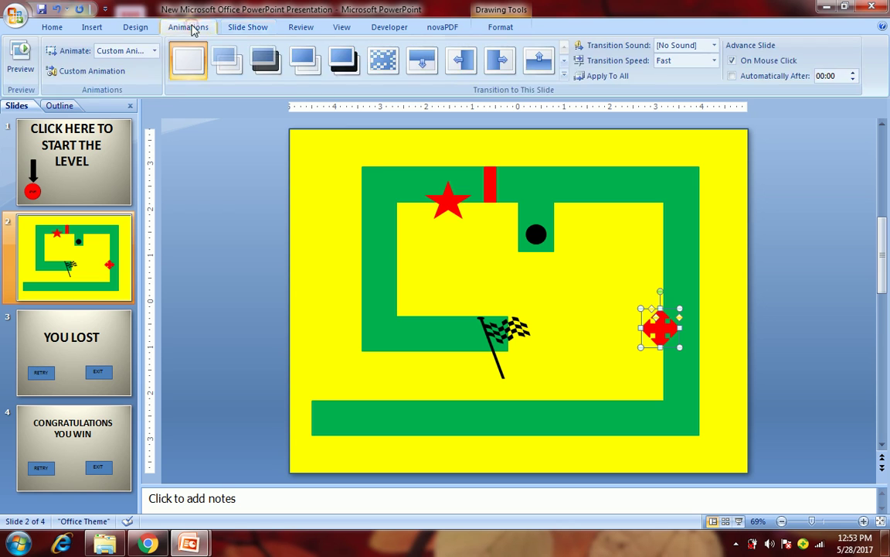
left_click(119, 73)
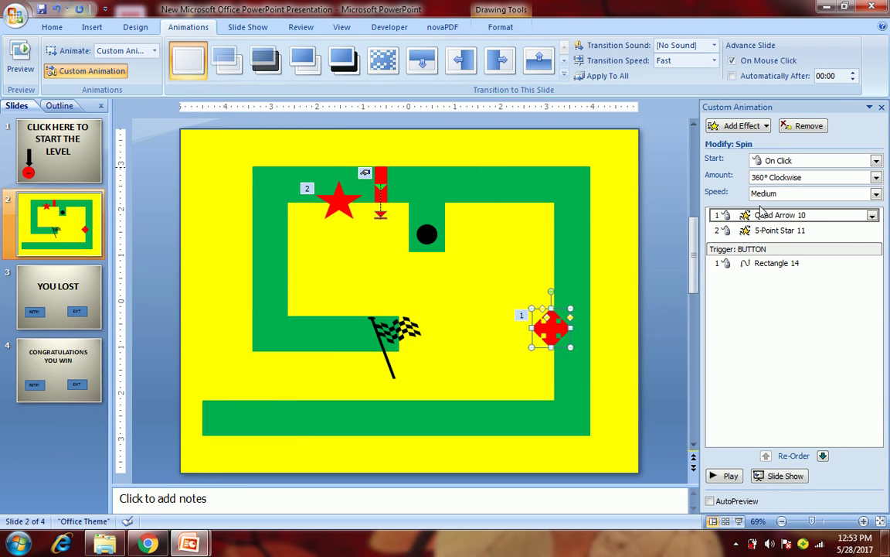
left_click(875, 160)
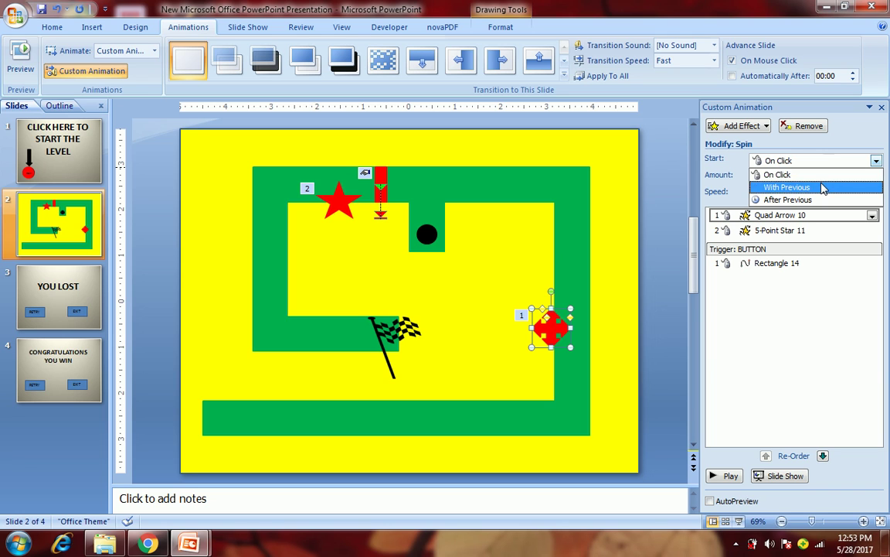
left_click(823, 189)
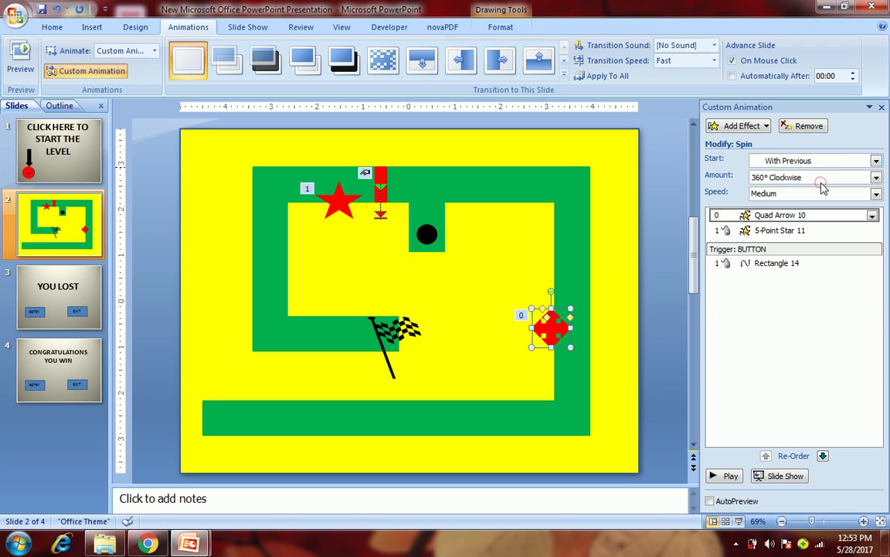
Set the star's spin to start With Previous too, then close the animation pane.
left_click(781, 231)
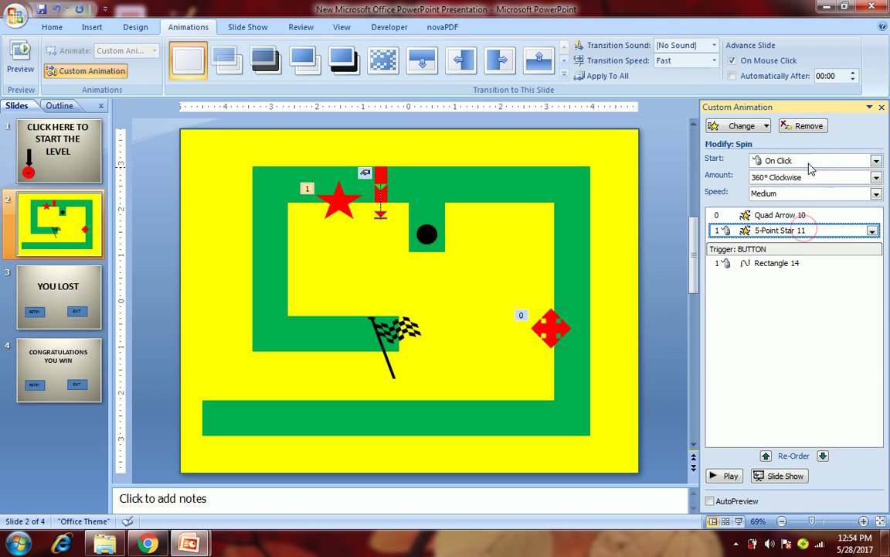
left_click(858, 160)
left_click(809, 187)
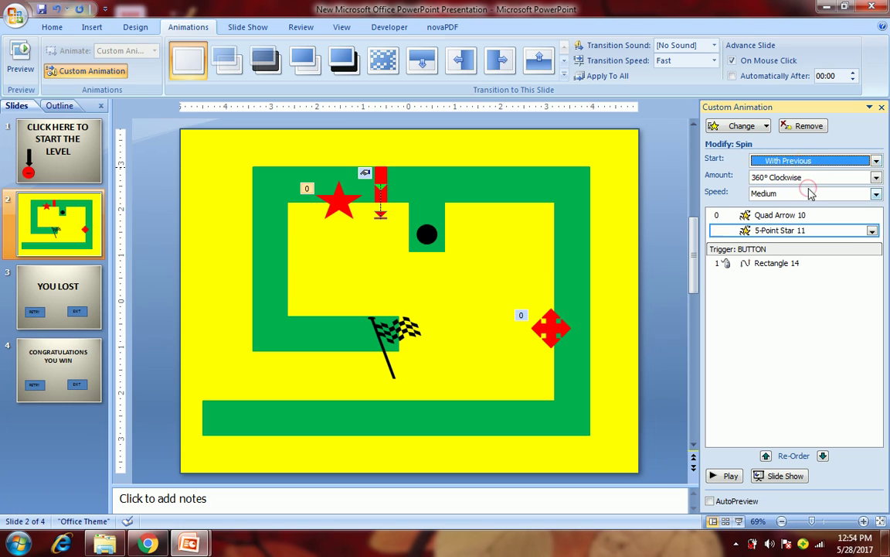
left_click(663, 203)
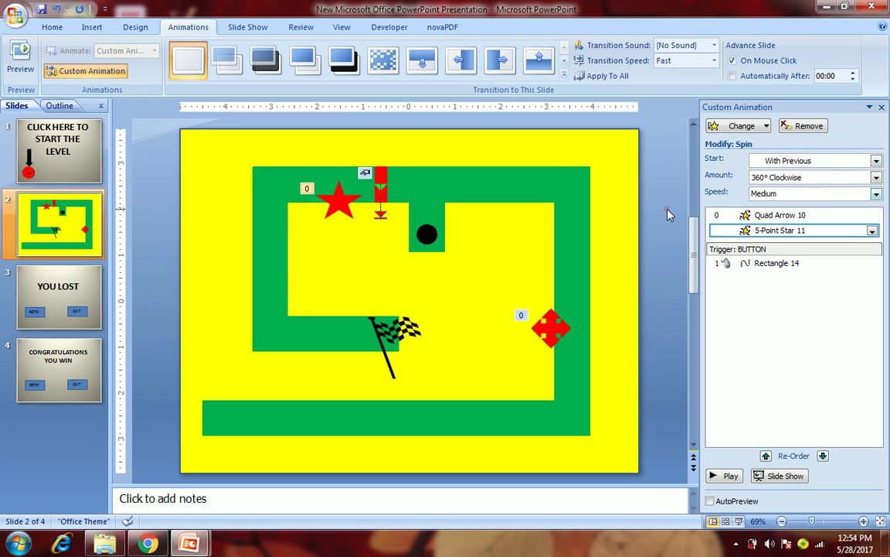
left_click(882, 107)
left_click(116, 171)
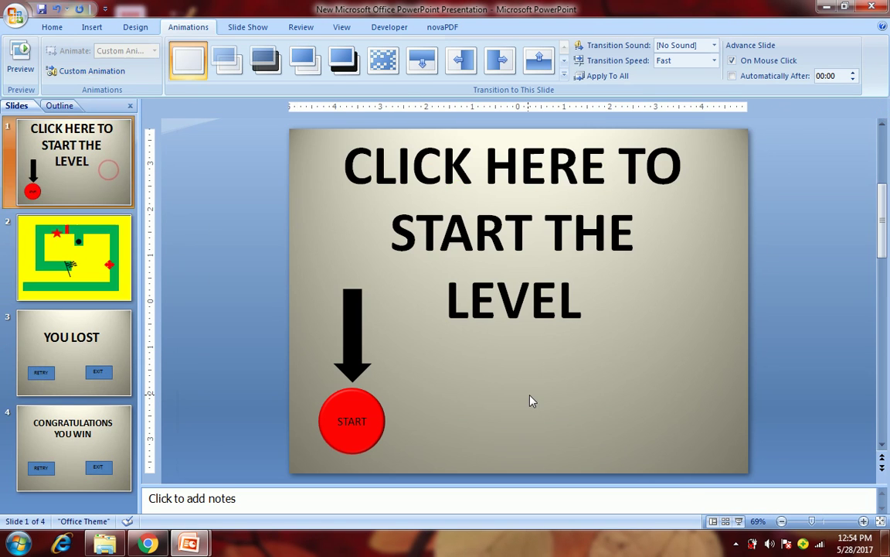
Play the game with F5: retry after losing, press the button to open the door, exit from the win screen.
key("F5")
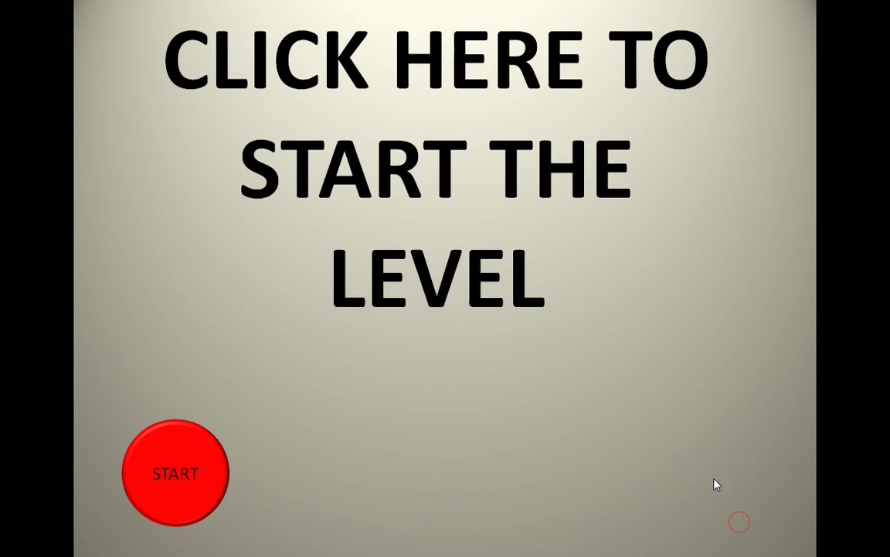
left_click(195, 479)
left_click(171, 479)
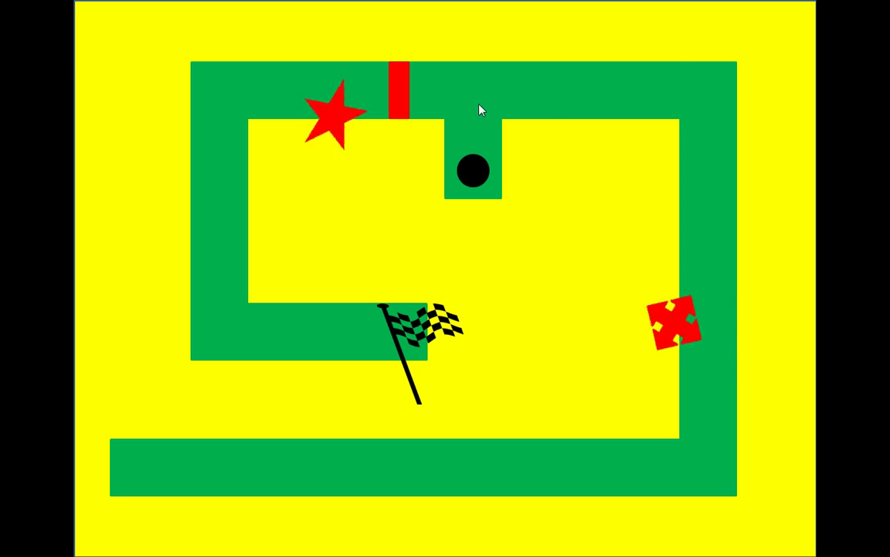
left_click(476, 170)
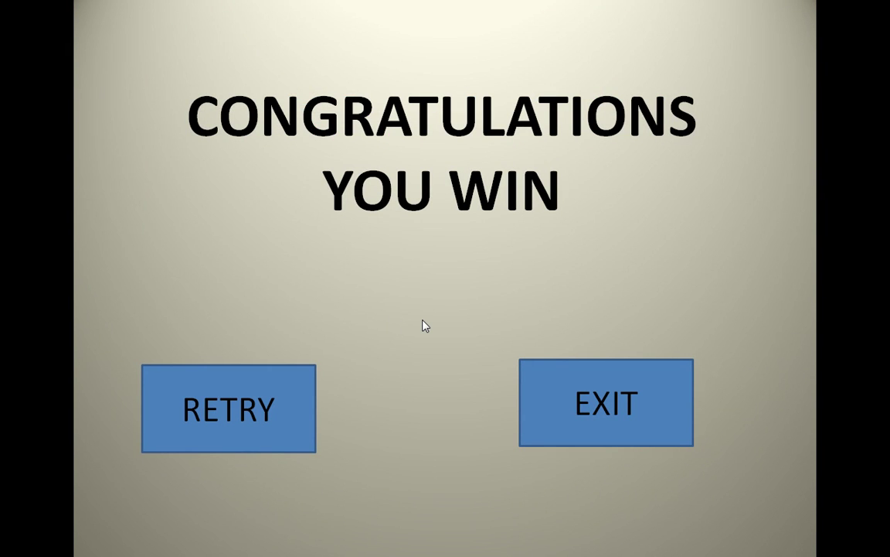
left_click(558, 383)
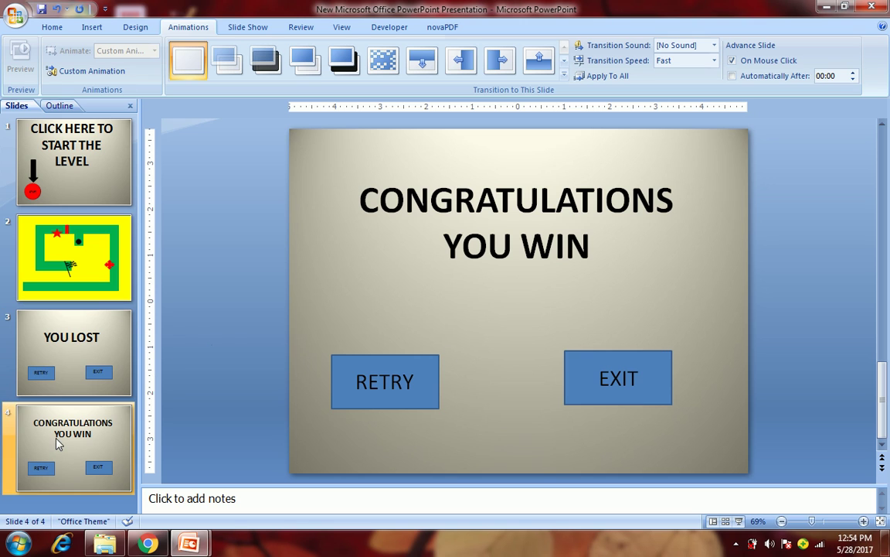
left_click(56, 506)
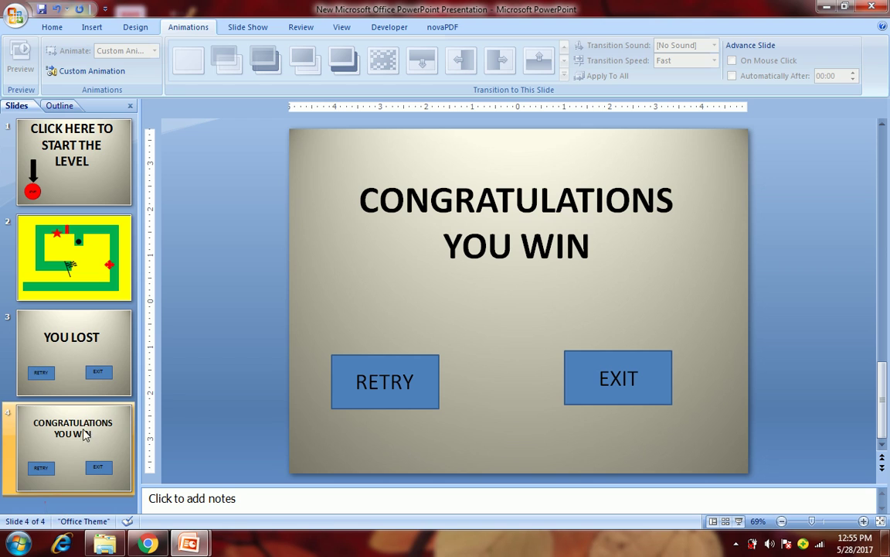